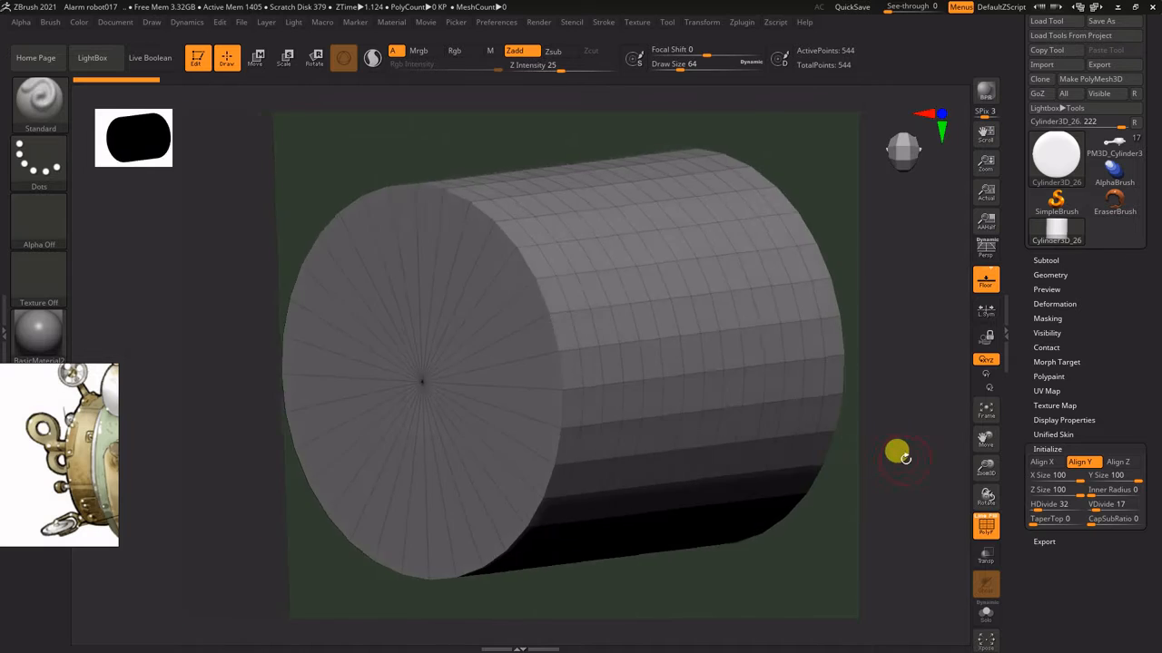
- Initialize the cylinder primitive as a thin ring with Z Size 15, VDivide 4 and Inner Radius 51
{"action": "left_click_drag", "start_coordinate": [1073, 490], "coordinate": [983, 456]}
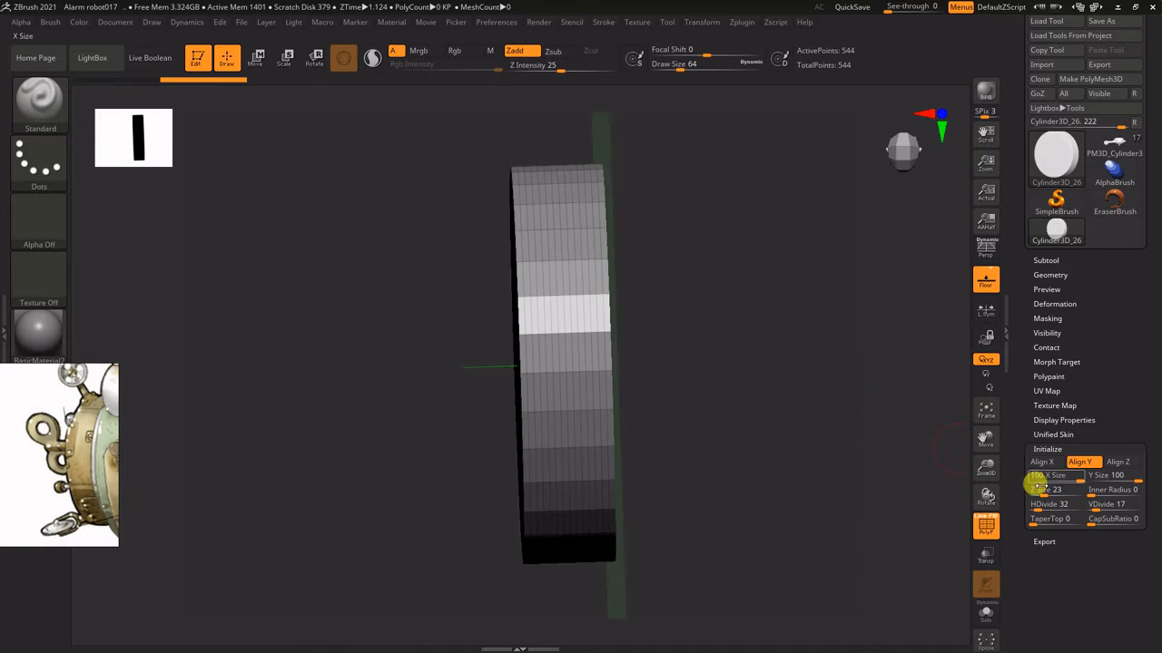
{"action": "left_click_drag", "start_coordinate": [1042, 490], "coordinate": [1028, 488]}
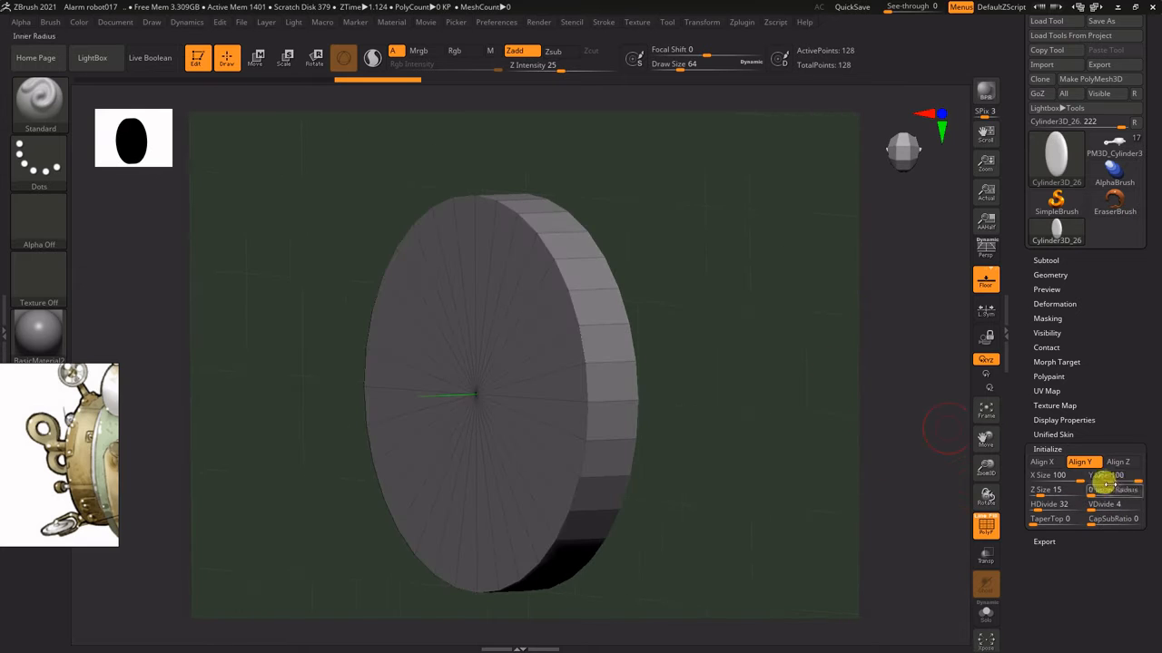
{"action": "left_click_drag", "start_coordinate": [1094, 490], "coordinate": [1107, 484]}
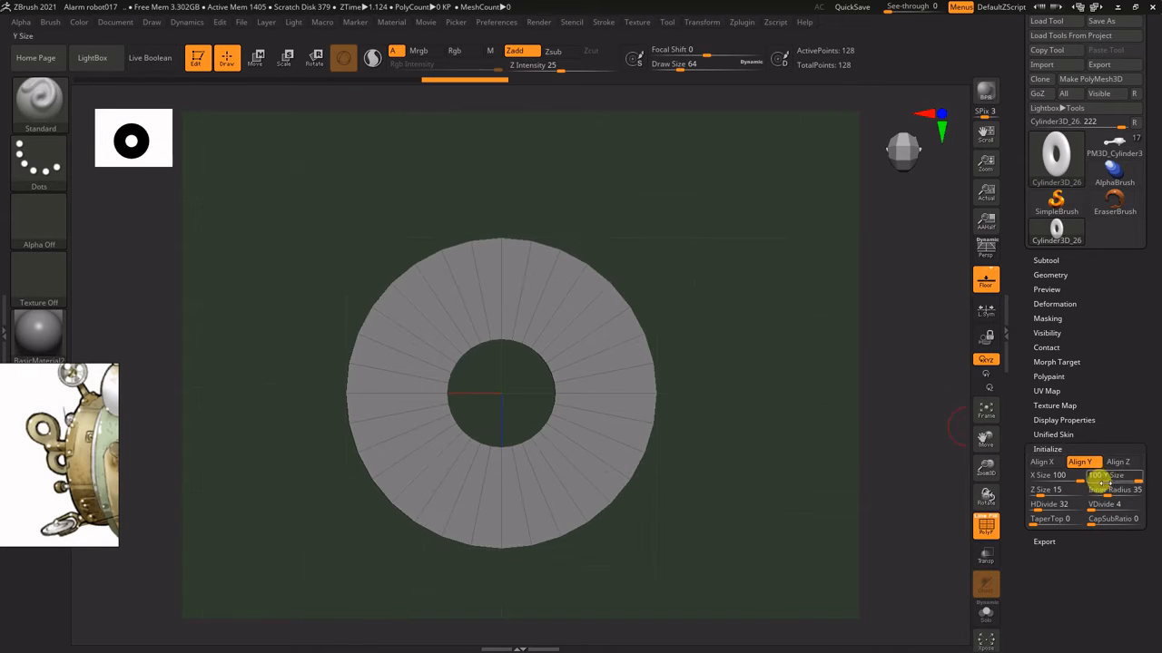
- Move the ring sideways until its outer edge meets the origin and convert it to a PolyMesh3D
{"action": "left_click_drag", "start_coordinate": [857, 390], "coordinate": [781, 472], "text": "alt"}
{"action": "key", "text": "w"}
{"action": "left_click_drag", "start_coordinate": [424, 384], "coordinate": [659, 387]}
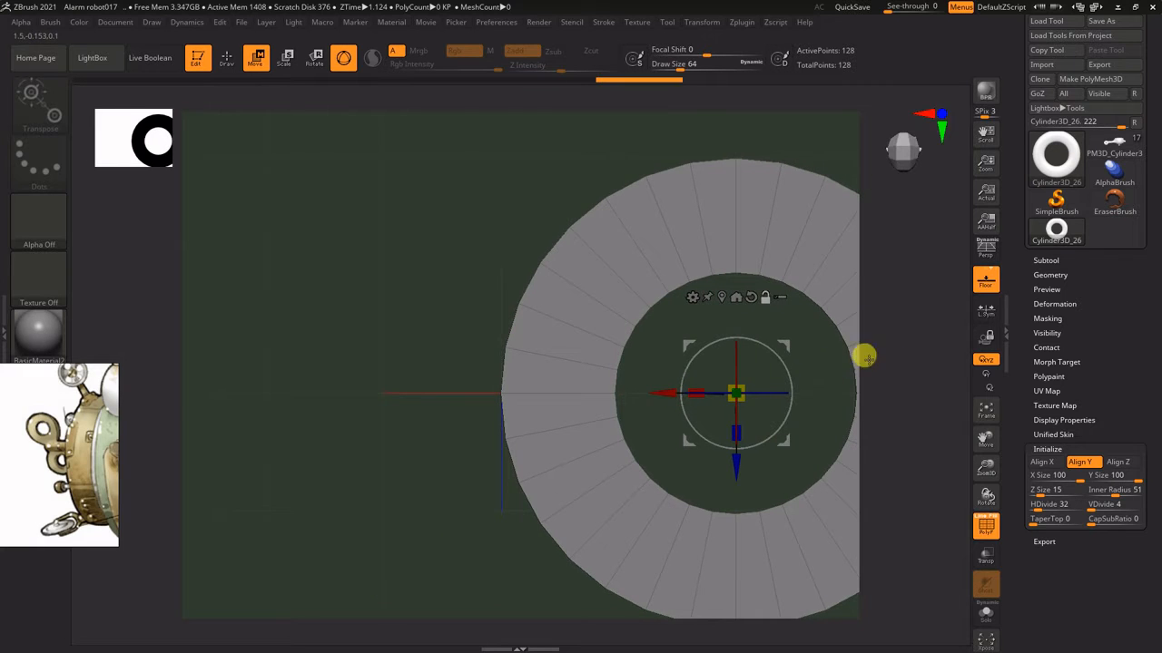
{"action": "left_click_drag", "start_coordinate": [867, 358], "coordinate": [937, 267], "text": "alt"}
{"action": "left_click", "coordinate": [1093, 79]}
- Append a cylinder to the ring as a second subtool
{"action": "left_click", "coordinate": [1046, 261]}
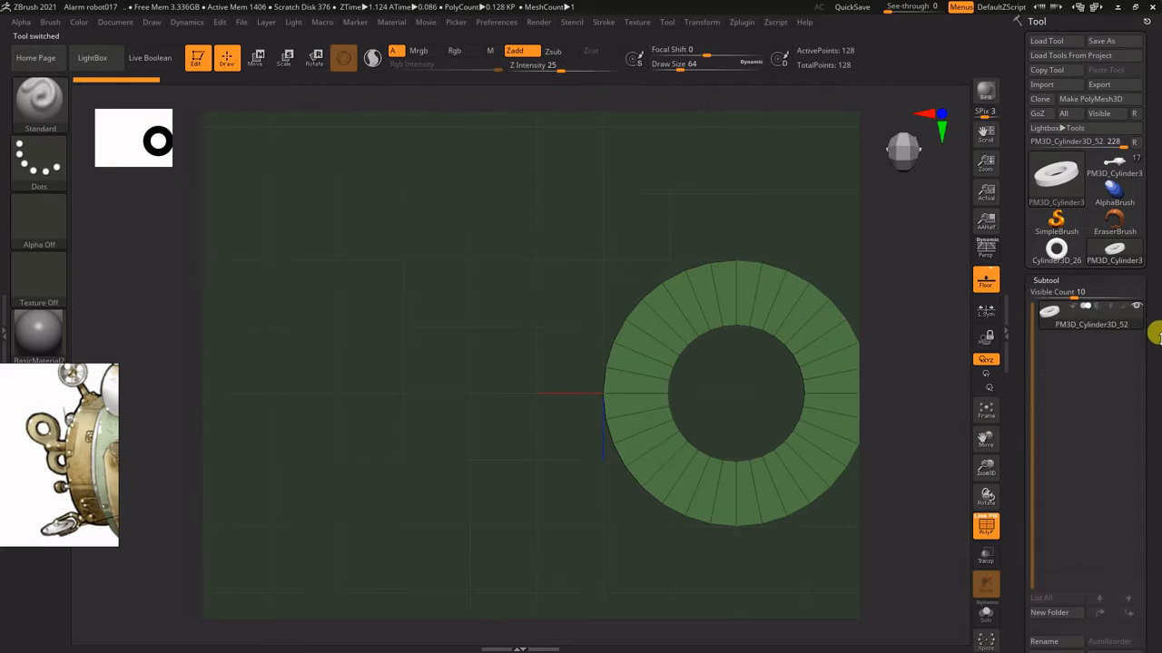
{"action": "left_click", "coordinate": [1107, 408]}
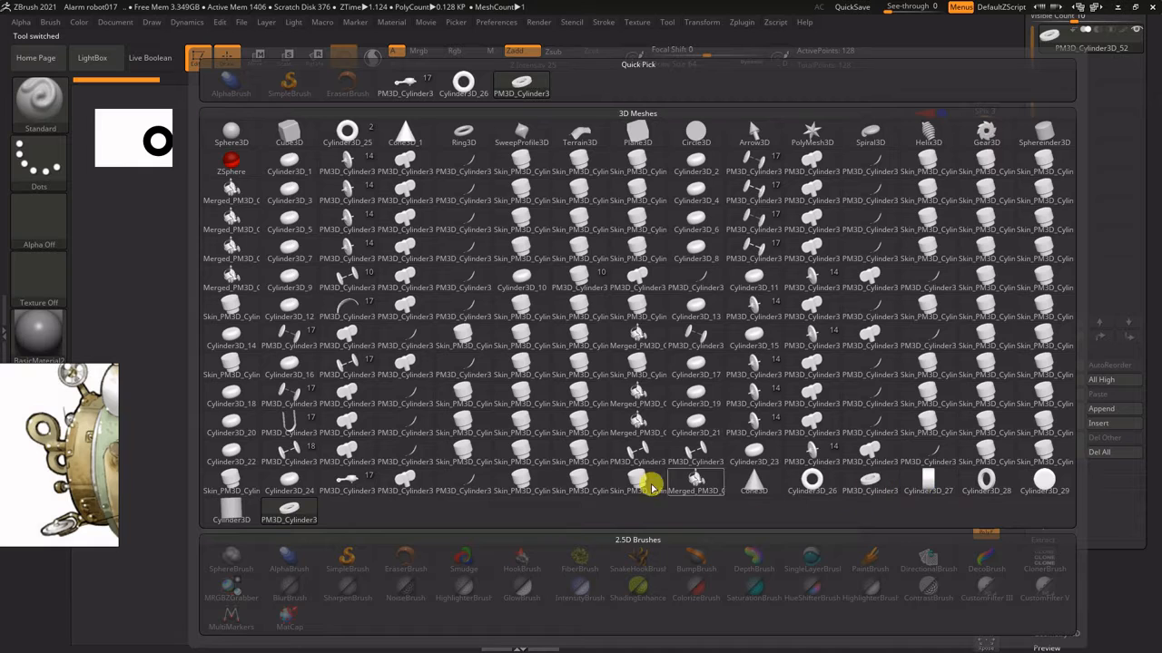
{"action": "left_click", "coordinate": [317, 520]}
{"action": "left_click_drag", "start_coordinate": [552, 260], "coordinate": [760, 214]}
- Select the ring and rotate it 90 degrees so that it stands upright beside the cylinder
{"action": "key", "text": "w"}
{"action": "left_click", "coordinate": [791, 361], "text": "alt"}
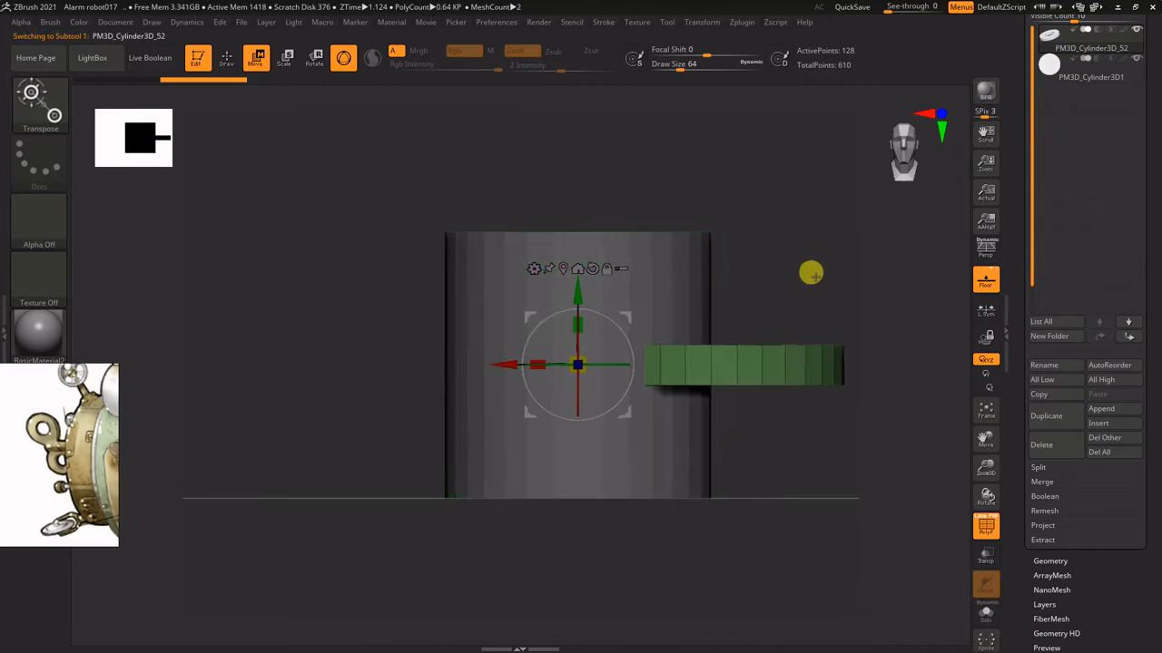
{"action": "left_click_drag", "start_coordinate": [807, 244], "coordinate": [764, 257], "text": "alt"}
{"action": "left_click_drag", "start_coordinate": [537, 338], "coordinate": [536, 450]}
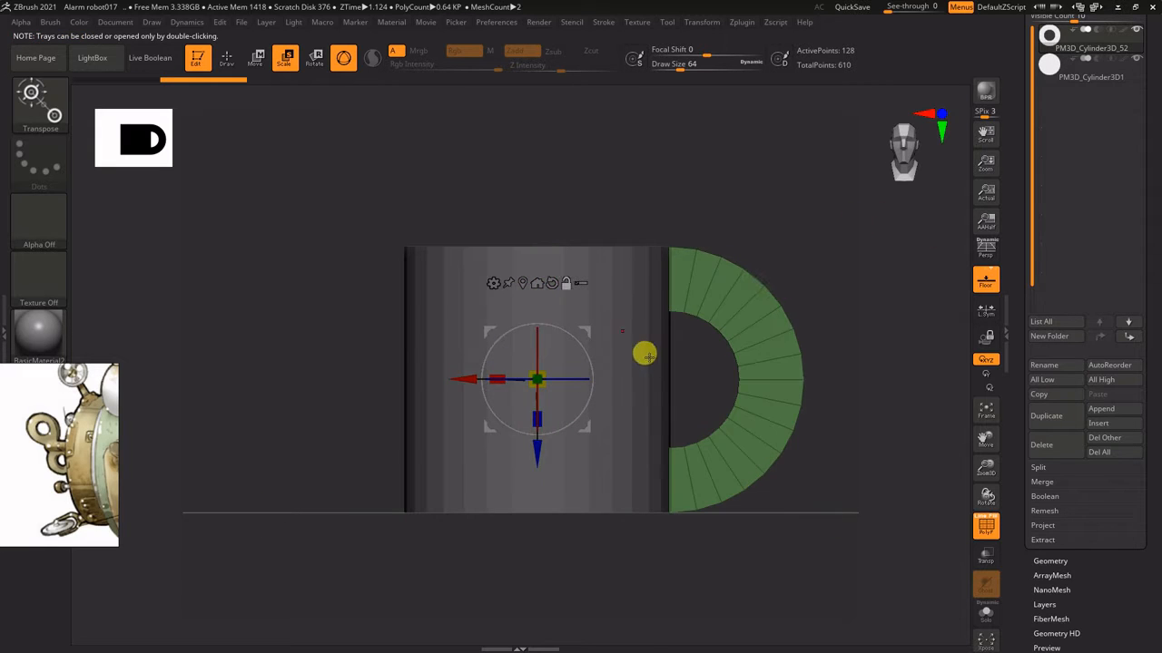
- Scale the cylinder into a slender, tall shaft with the ring attached to its upper half
{"action": "left_click_drag", "start_coordinate": [563, 382], "coordinate": [523, 433]}
{"action": "left_click_drag", "start_coordinate": [739, 385], "coordinate": [814, 262], "text": "alt"}
{"action": "key", "text": "p"}
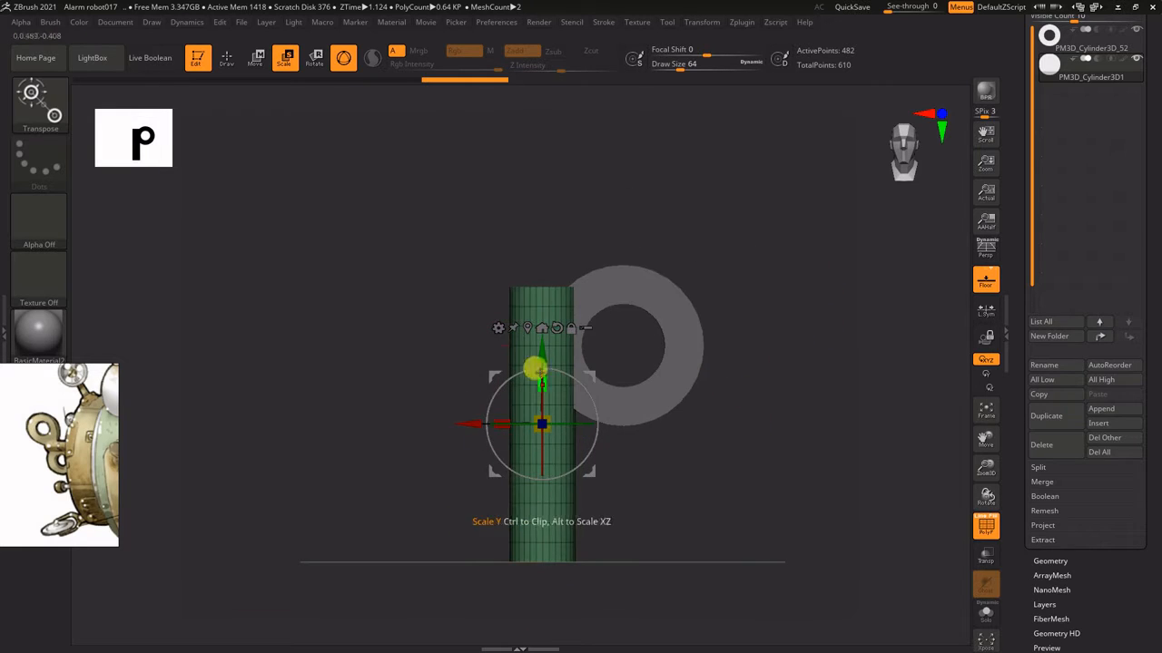
{"action": "mouse_move", "coordinate": [544, 345]}
{"action": "left_mouse_down"}
{"action": "mouse_move", "coordinate": [531, 343]}
{"action": "mouse_move", "coordinate": [556, 325]}
{"action": "mouse_move", "coordinate": [546, 337]}
{"action": "left_mouse_up"}
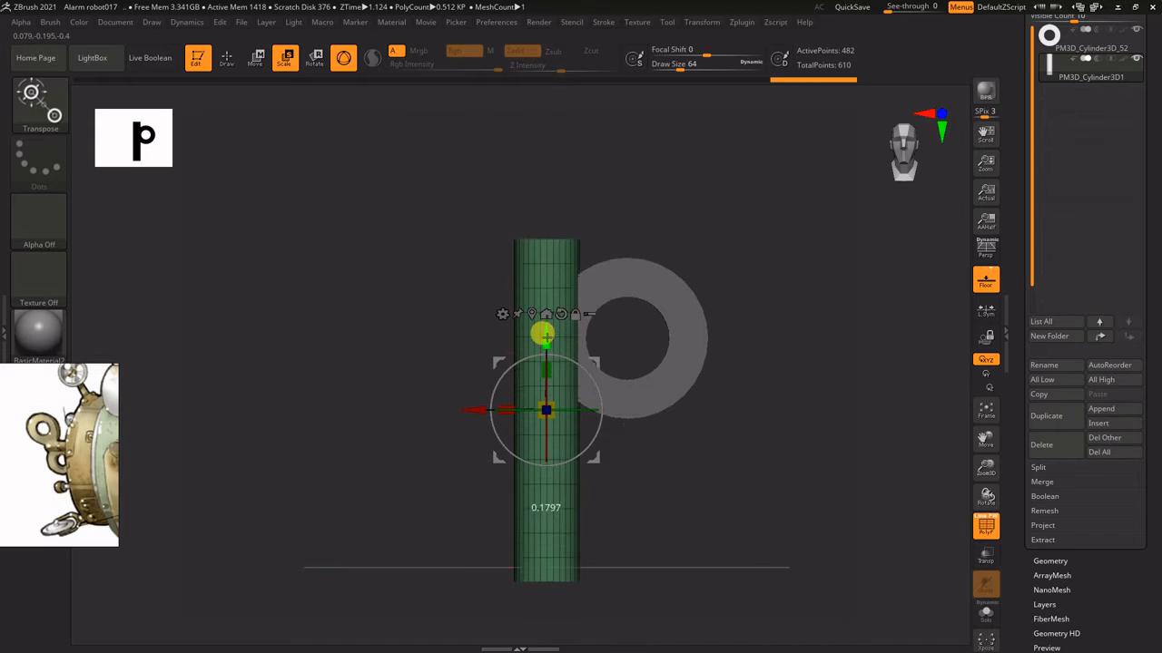
- Select the ring and flip it to the opposite side of the shaft with the Mirror deformation
{"action": "left_click", "coordinate": [694, 323], "text": "alt"}
{"action": "left_click_drag", "start_coordinate": [1118, 520], "coordinate": [1116, 373]}
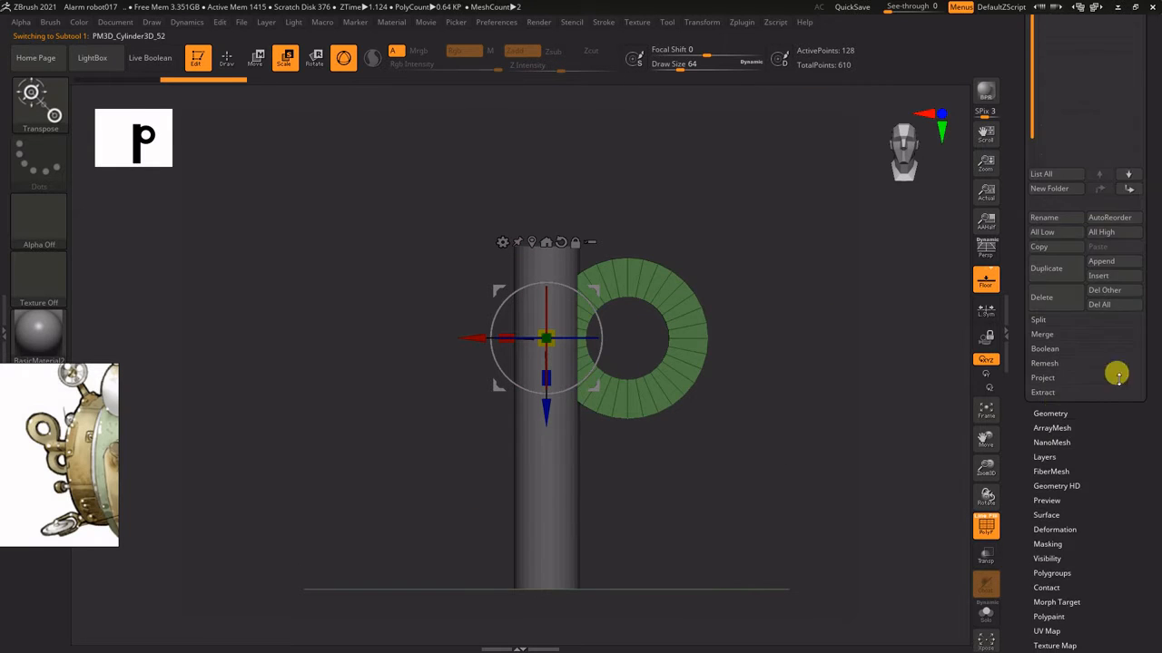
{"action": "left_click", "coordinate": [1054, 412]}
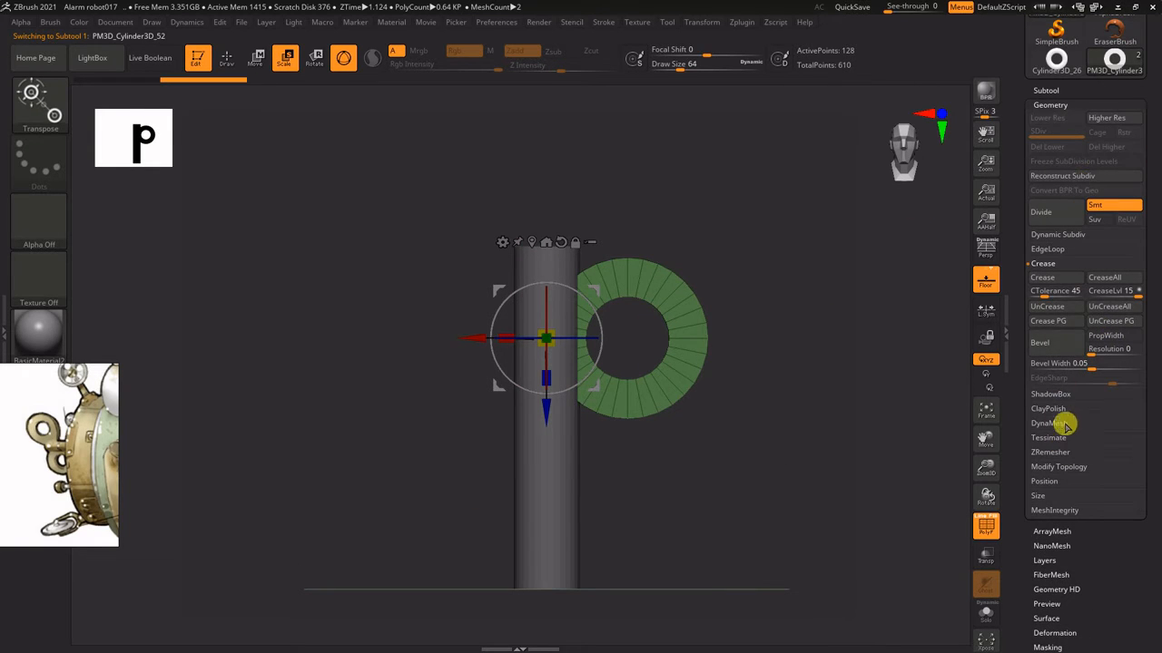
{"action": "left_click", "coordinate": [1066, 467]}
{"action": "left_click", "coordinate": [1070, 394]}
{"action": "left_click_drag", "start_coordinate": [847, 306], "coordinate": [810, 315]}
{"action": "left_click_drag", "start_coordinate": [1149, 554], "coordinate": [1149, 415]}
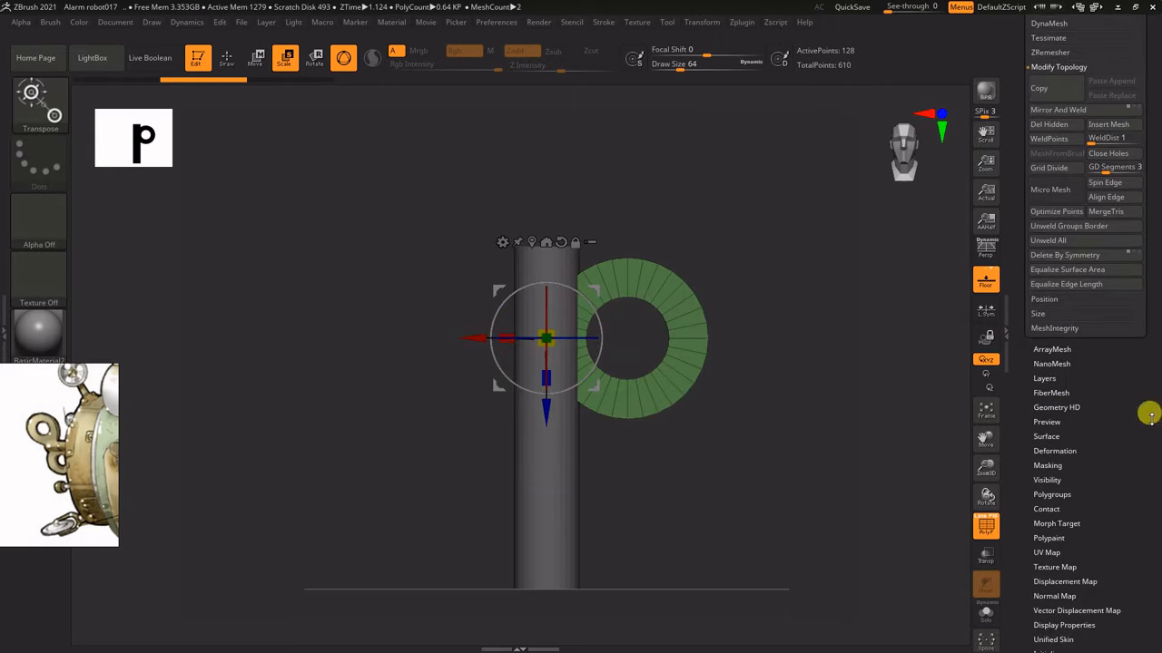
{"action": "left_click", "coordinate": [1073, 449]}
{"action": "left_click_drag", "start_coordinate": [1153, 369], "coordinate": [1154, 436]}
{"action": "left_click", "coordinate": [1046, 112]}
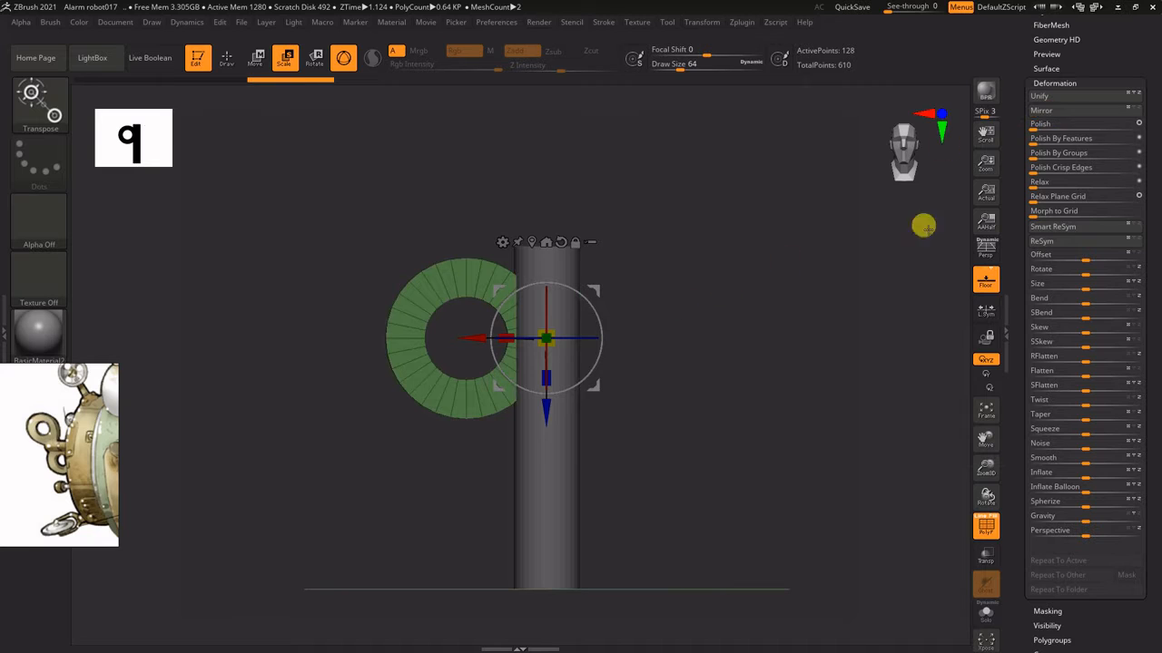
- Apply Mirror And Weld to the ring to create a matching ring on the shaft's other side
{"action": "left_click_drag", "start_coordinate": [1153, 191], "coordinate": [1153, 321]}
{"action": "left_click", "coordinate": [1049, 85]}
{"action": "left_click_drag", "start_coordinate": [1154, 227], "coordinate": [1154, 101]}
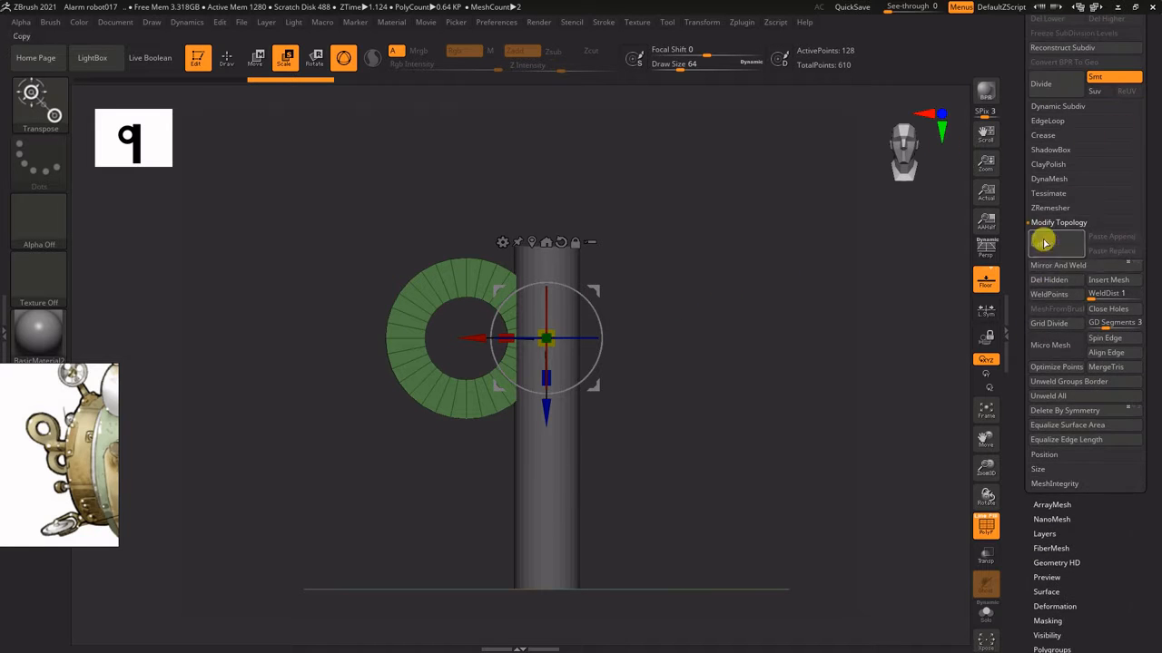
{"action": "left_click", "coordinate": [1057, 265]}
- Select the shaft and round its top rim with a multi-row ZModeler bevel on the complete edge loop
{"action": "right_click_drag", "start_coordinate": [877, 318], "coordinate": [780, 370], "text": "ctrl"}
{"action": "left_click", "coordinate": [545, 463], "text": "alt"}
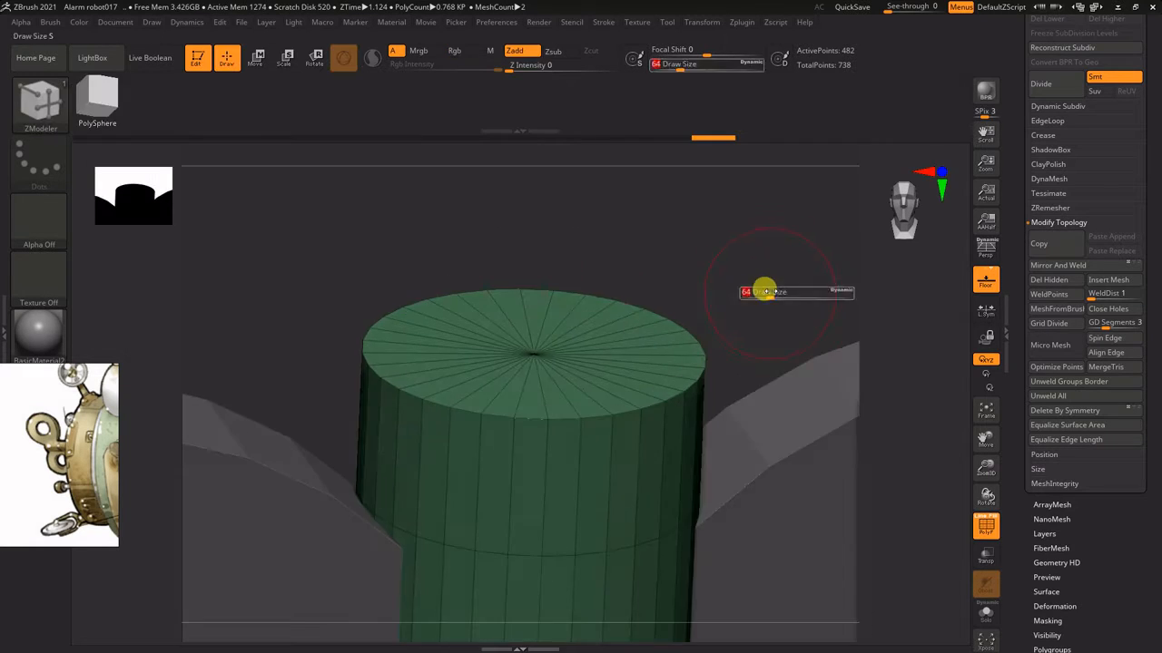
{"action": "key", "text": "space"}
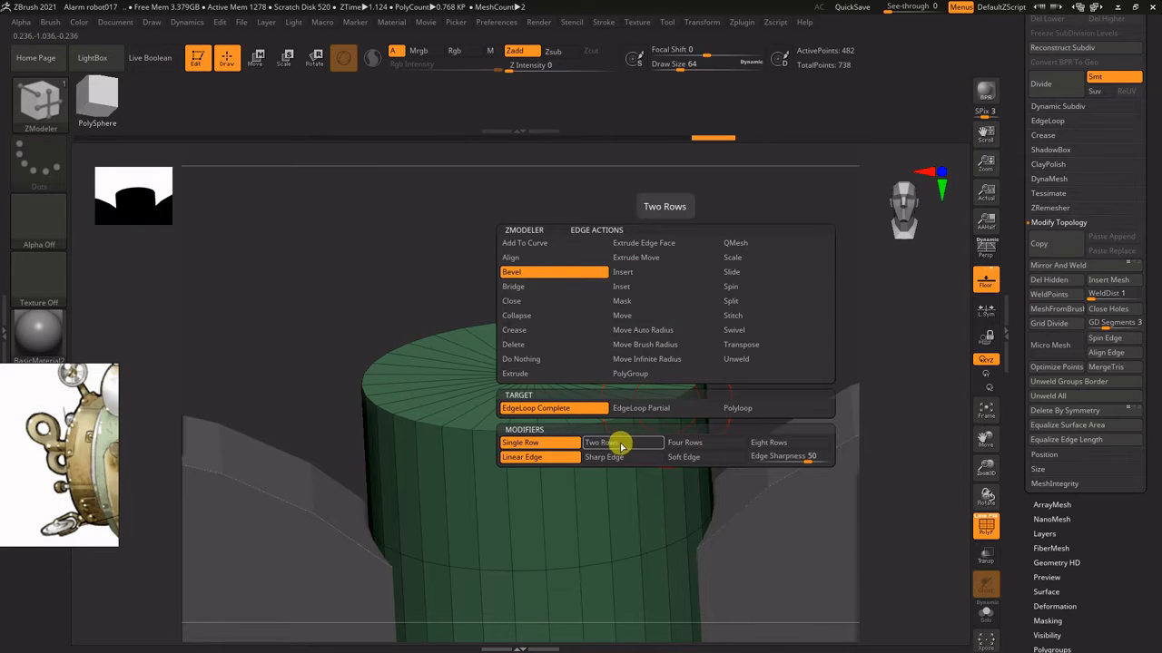
{"action": "left_click", "coordinate": [620, 446]}
{"action": "left_click", "coordinate": [639, 413]}
{"action": "key", "text": "space"}
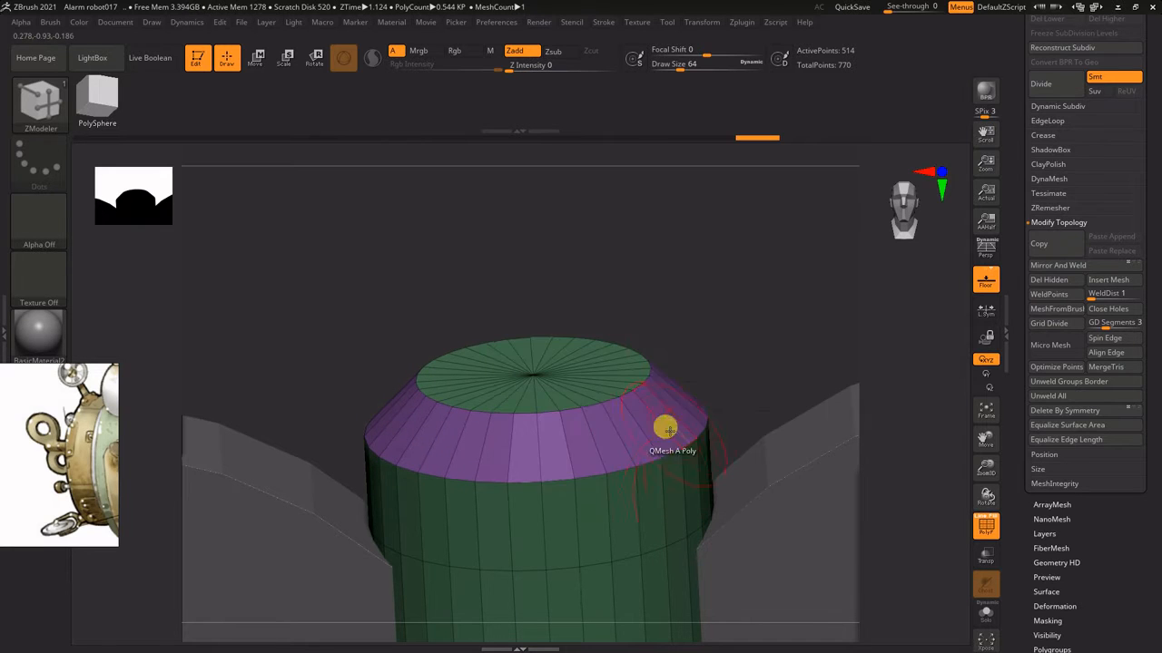
{"action": "left_click_drag", "start_coordinate": [744, 344], "coordinate": [709, 360], "text": "alt"}
{"action": "key", "text": "ctrl+z"}
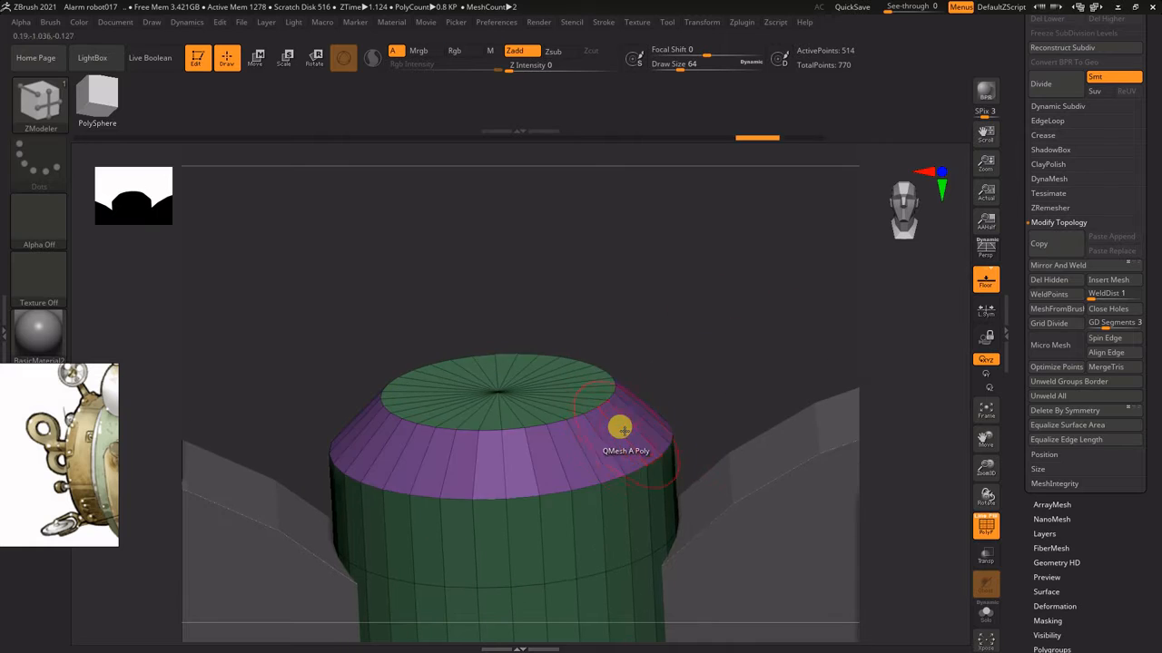
{"action": "key", "text": "space"}
{"action": "left_click", "coordinate": [630, 449]}
{"action": "left_click_drag", "start_coordinate": [629, 430], "coordinate": [662, 408]}
{"action": "left_click_drag", "start_coordinate": [700, 323], "coordinate": [713, 382], "text": "alt"}
- Inset the flat cap at the shaft's top to form a smaller inner disk
{"action": "key", "text": "space"}
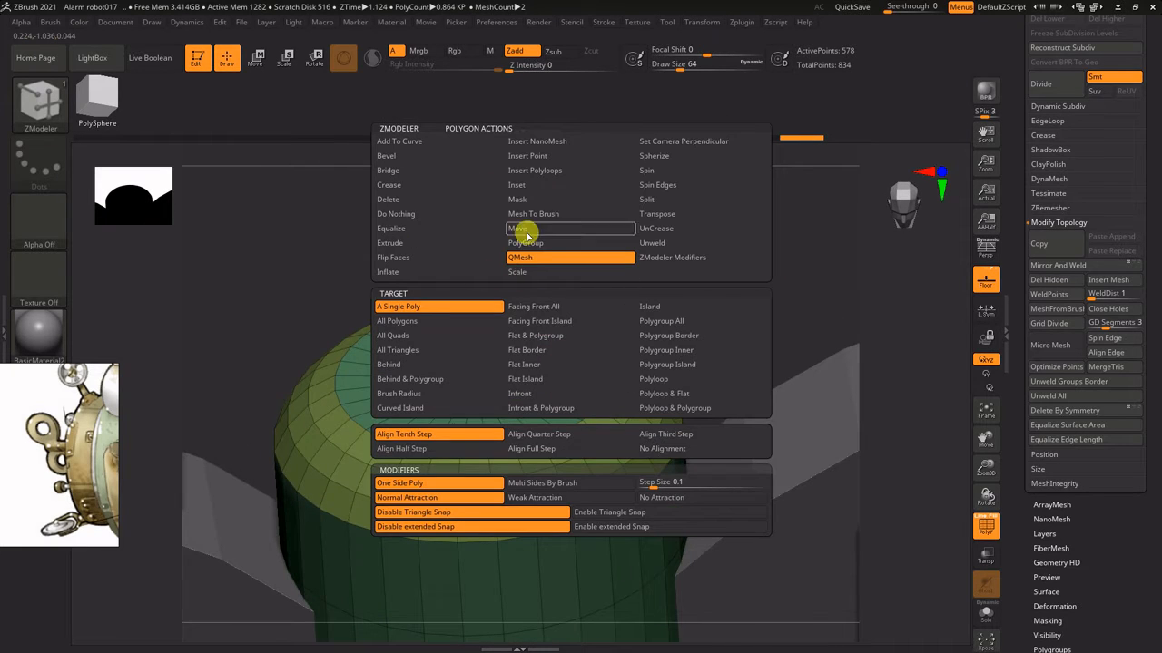
{"action": "left_click", "coordinate": [526, 185]}
{"action": "key", "text": "space"}
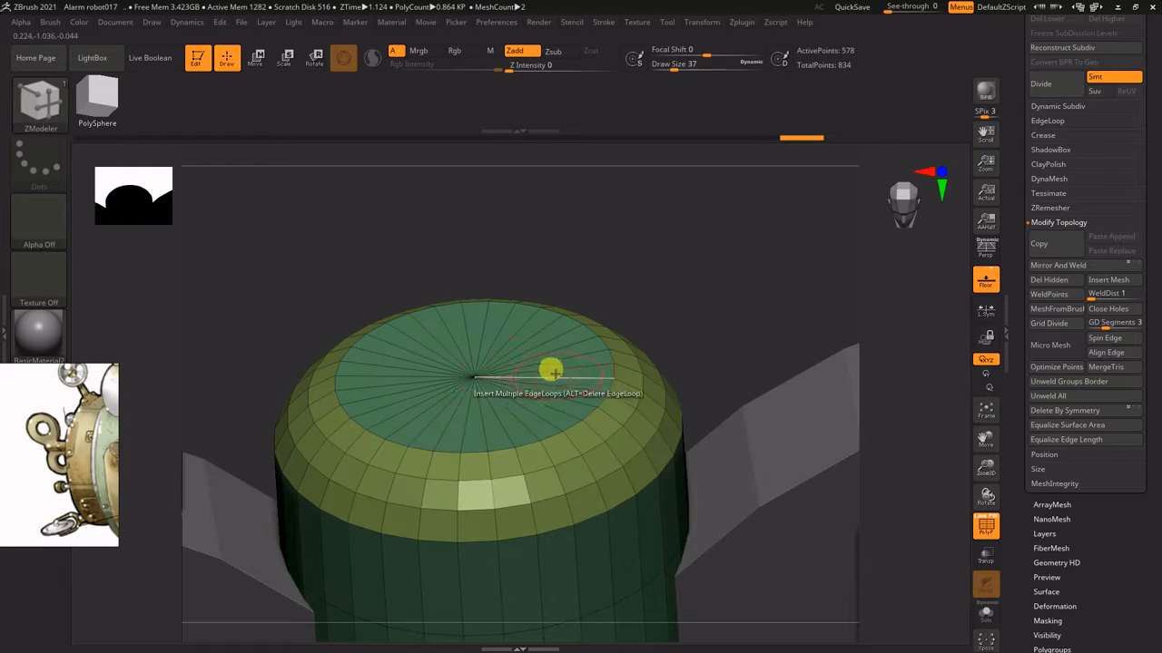
{"action": "left_click_drag", "start_coordinate": [554, 374], "coordinate": [535, 349]}
{"action": "key", "text": "space"}
{"action": "left_click", "coordinate": [486, 254]}
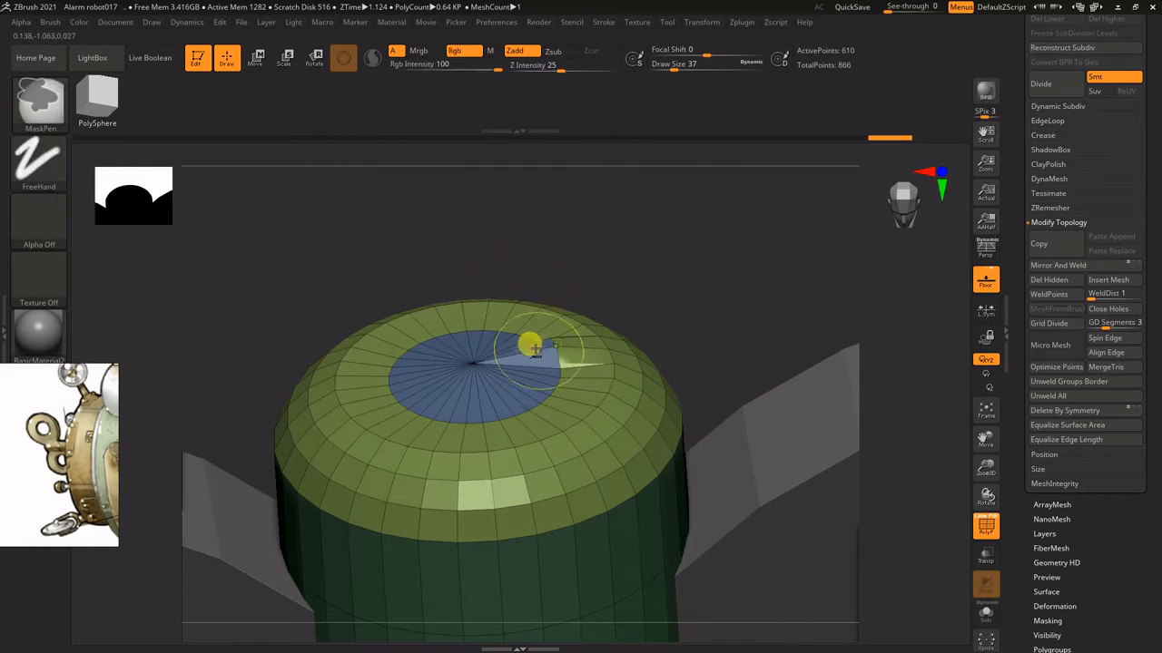
{"action": "key", "text": "ctrl+z"}
{"action": "right_click_drag", "start_coordinate": [534, 348], "coordinate": [553, 378], "text": "ctrl"}
- Raise the inner cap disk slightly with the Move polygon action targeting Flat Island
{"action": "key", "text": "space"}
{"action": "left_click", "coordinate": [512, 380]}
{"action": "key", "text": "space"}
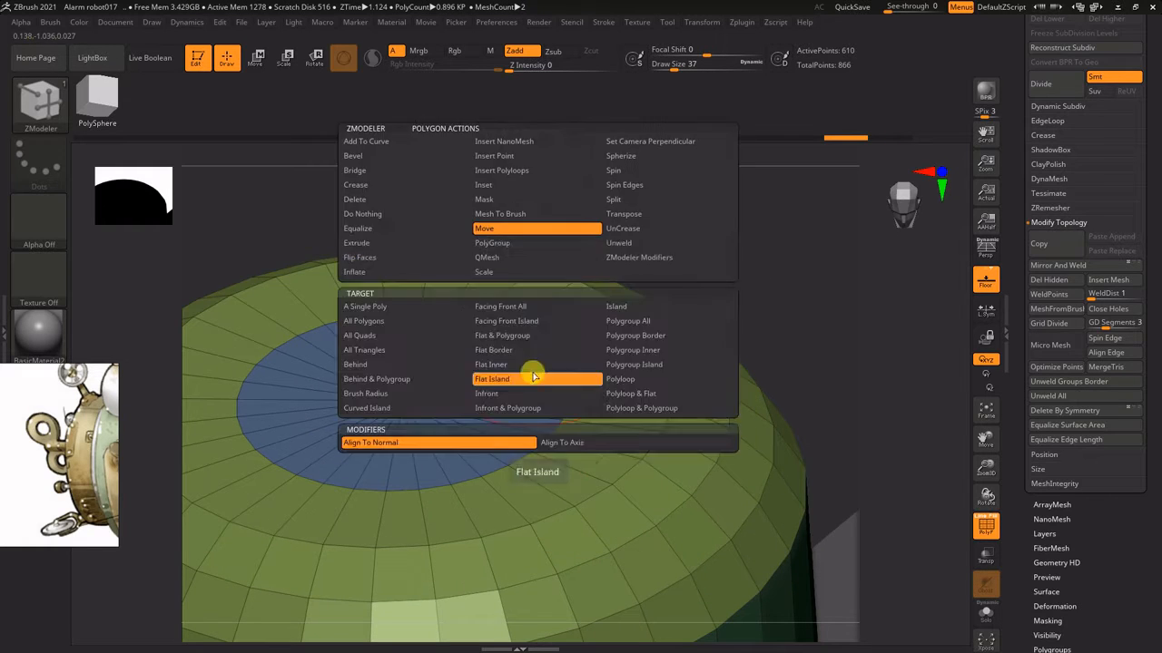
{"action": "left_click_drag", "start_coordinate": [522, 370], "coordinate": [518, 308]}
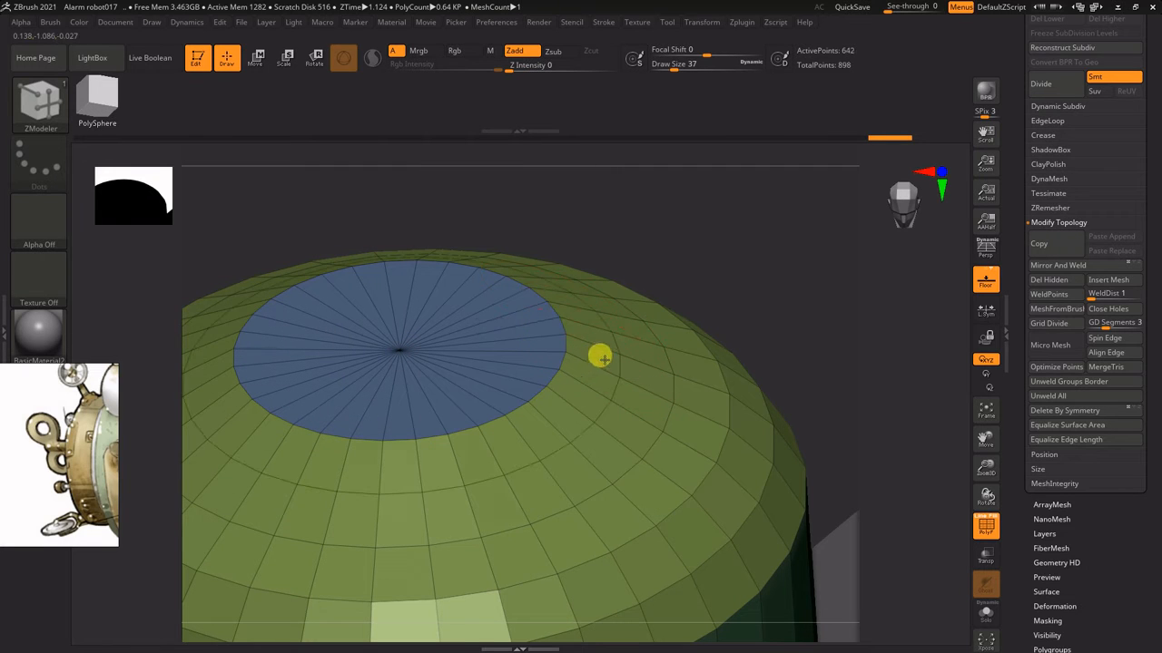
- Replace the edge loops between the raised cap disk and the bevelled rim using edge loop deletion and multiple edge loop insertion
{"action": "key", "text": "space"}
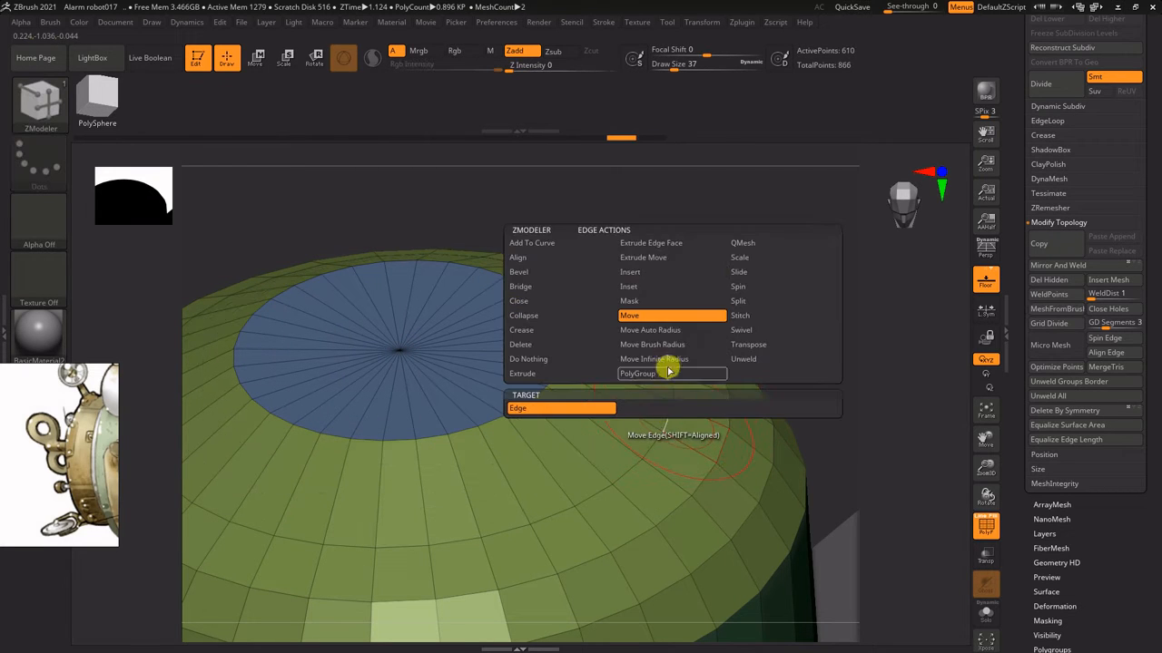
{"action": "left_click", "coordinate": [658, 409]}
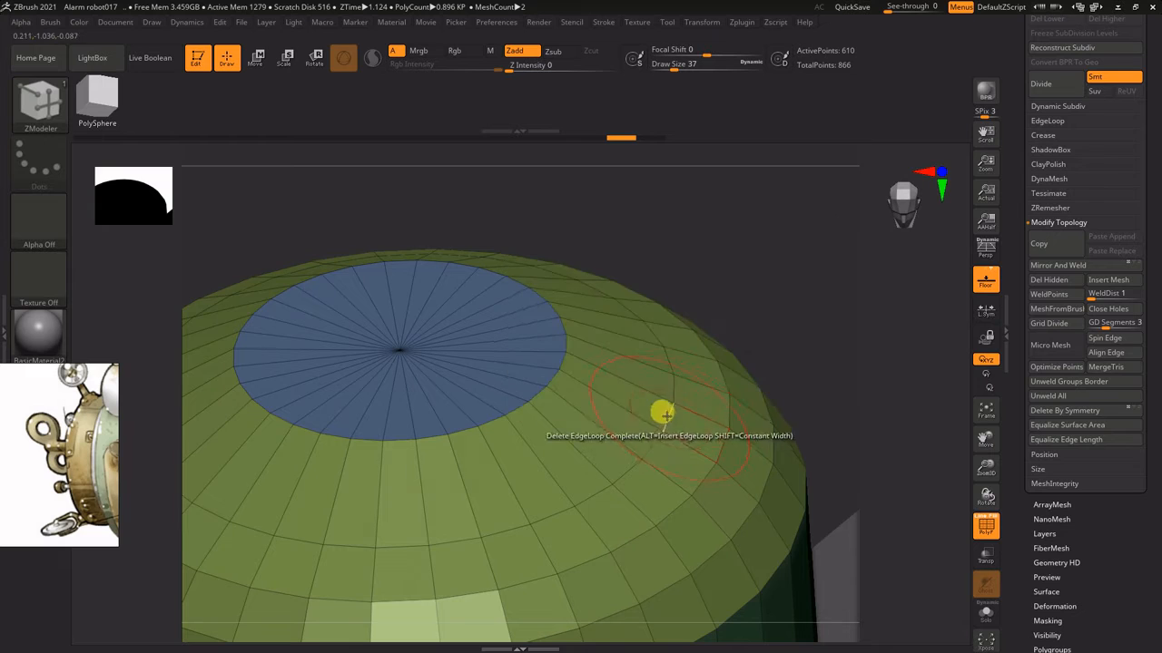
{"action": "key", "text": "space"}
{"action": "left_click", "coordinate": [596, 274]}
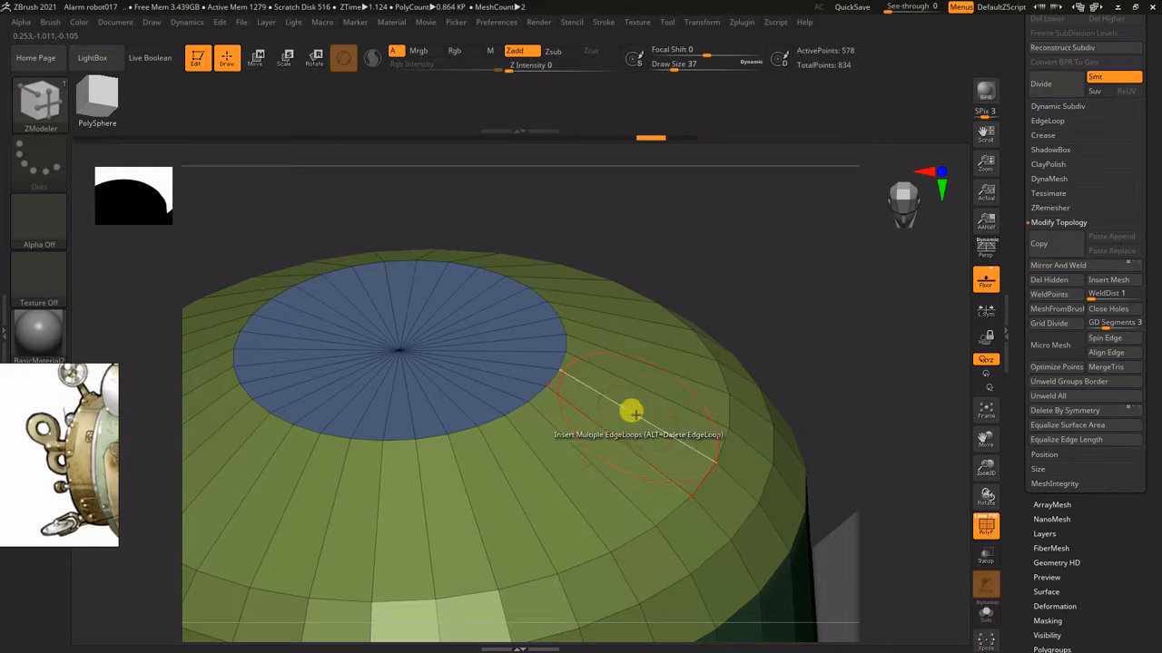
{"action": "left_click_drag", "start_coordinate": [630, 412], "coordinate": [674, 414]}
{"action": "right_click_drag", "start_coordinate": [676, 414], "coordinate": [609, 420]}
{"action": "key", "text": "ctrl+z"}
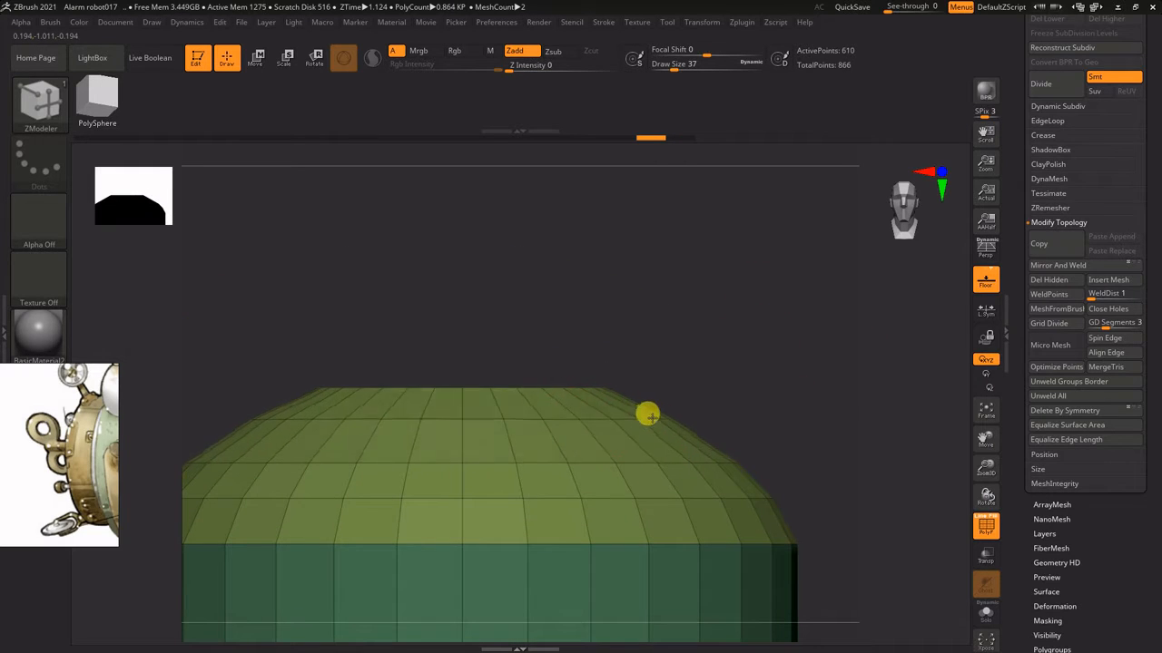
{"action": "left_click", "coordinate": [657, 414]}
- Merge the ring and shaft subtools into one with MergeDown
{"action": "right_click_drag", "start_coordinate": [704, 394], "coordinate": [898, 426], "text": "ctrl"}
{"action": "left_click_drag", "start_coordinate": [1107, 107], "coordinate": [1125, 214]}
{"action": "left_click", "coordinate": [1061, 39]}
{"action": "left_click_drag", "start_coordinate": [1153, 117], "coordinate": [1156, 79]}
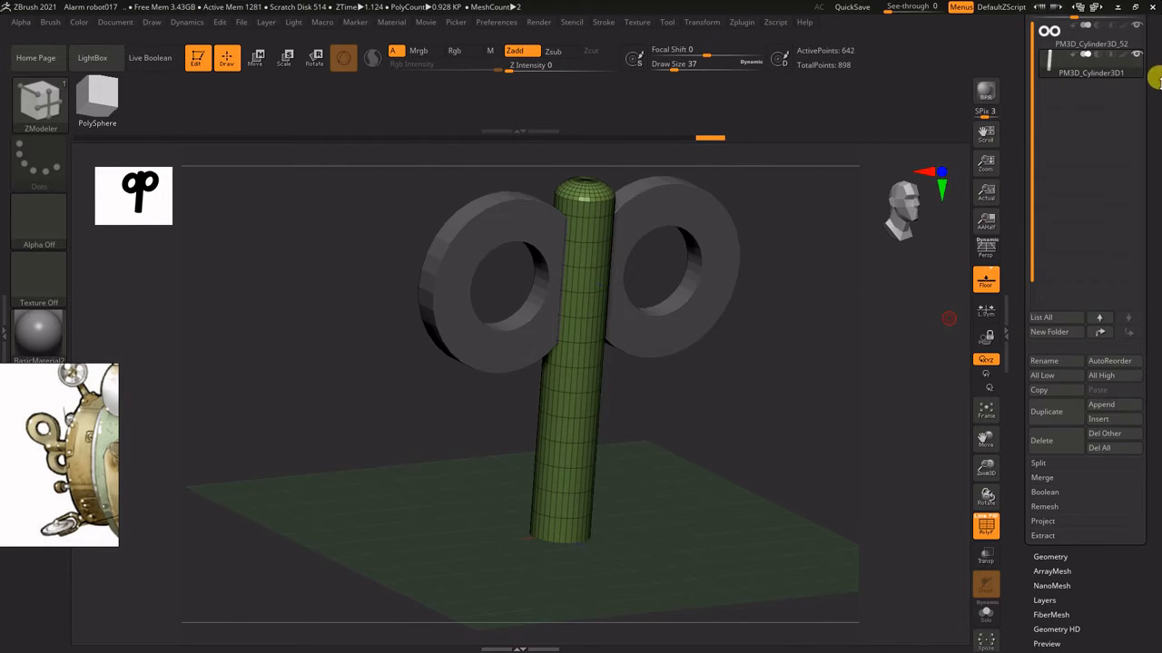
{"action": "right_click_drag", "start_coordinate": [890, 335], "coordinate": [916, 358], "text": "shift"}
{"action": "left_click_drag", "start_coordinate": [1155, 592], "coordinate": [1155, 409]}
{"action": "left_click", "coordinate": [1045, 345]}
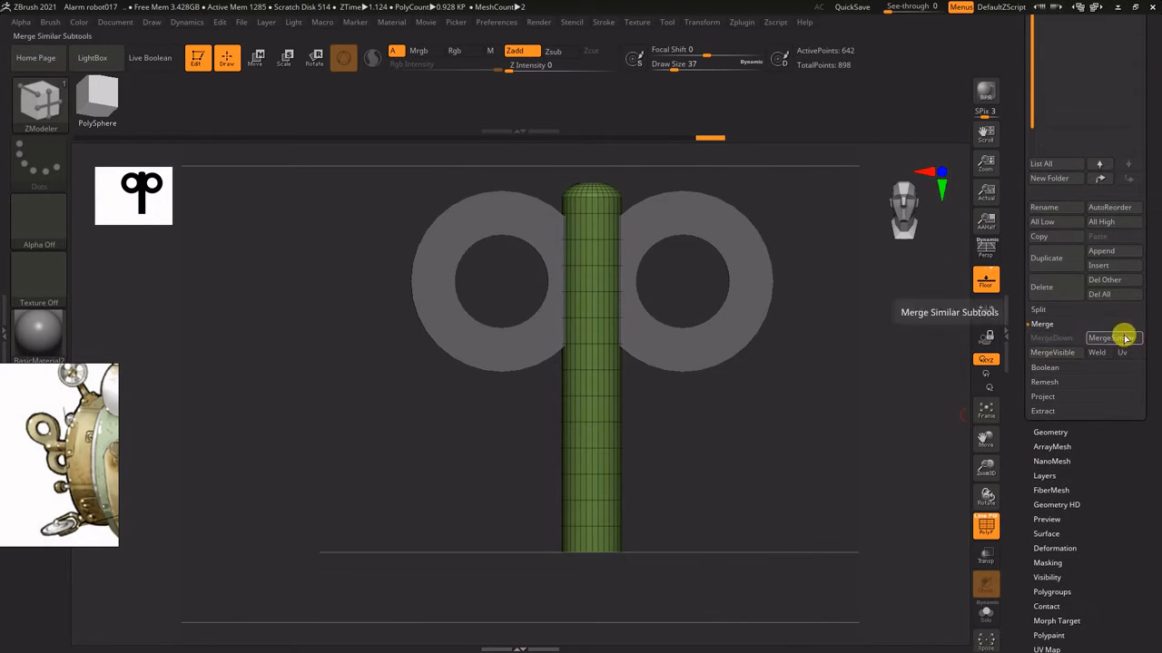
{"action": "right_click_drag", "start_coordinate": [949, 240], "coordinate": [907, 354], "text": "alt"}
{"action": "left_click_drag", "start_coordinate": [1153, 200], "coordinate": [1155, 318]}
{"action": "key", "text": "Up"}
{"action": "left_click", "coordinate": [1055, 458]}
{"action": "left_click", "coordinate": [905, 487]}
- Assign the merged key a single polygroup, hide the wireframe and preview the key with dynamic subdivision
{"action": "mouse_move", "coordinate": [899, 408]}
{"action": "right_mouse_down"}
{"action": "mouse_move", "coordinate": [873, 367]}
{"action": "mouse_move", "coordinate": [823, 434]}
{"action": "mouse_move", "coordinate": [822, 377]}
{"action": "mouse_move", "coordinate": [877, 361]}
{"action": "mouse_move", "coordinate": [822, 391]}
{"action": "mouse_move", "coordinate": [886, 350]}
{"action": "right_mouse_up"}
{"action": "key", "text": "ctrl+w"}
{"action": "key", "text": "shift+f"}
{"action": "key", "text": "shift+f"}
{"action": "left_click", "coordinate": [1050, 292]}
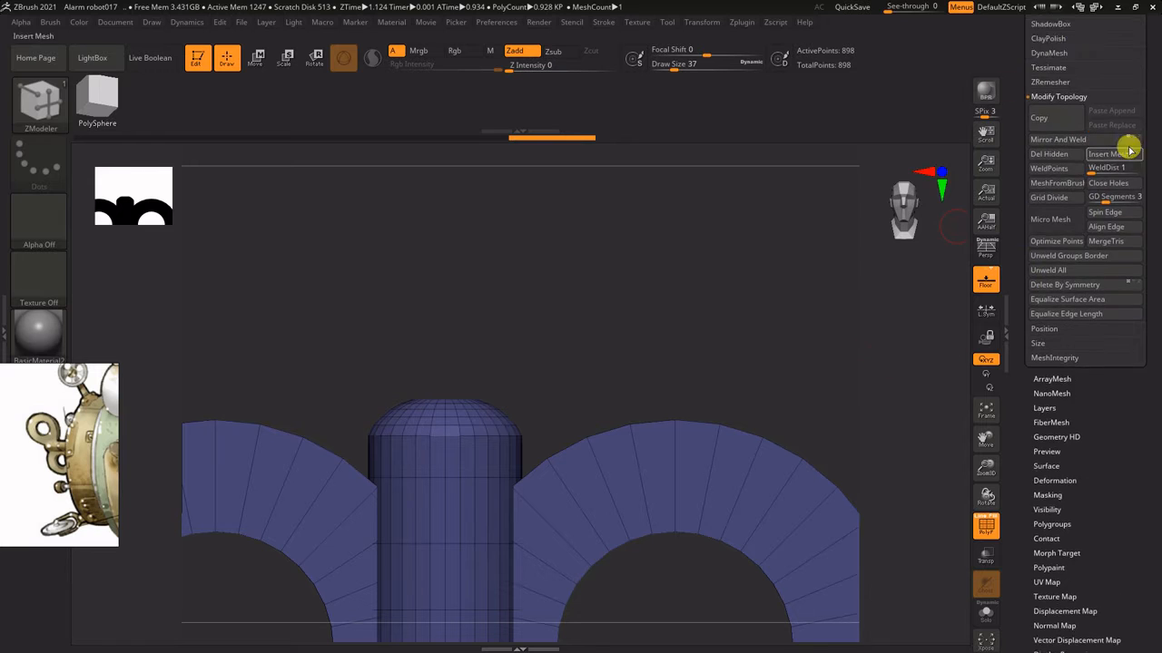
{"action": "left_click", "coordinate": [1044, 33]}
{"action": "right_click_drag", "start_coordinate": [907, 220], "coordinate": [652, 193]}
{"action": "key", "text": "shift+f"}
{"action": "right_click_drag", "start_coordinate": [959, 306], "coordinate": [1154, 163]}
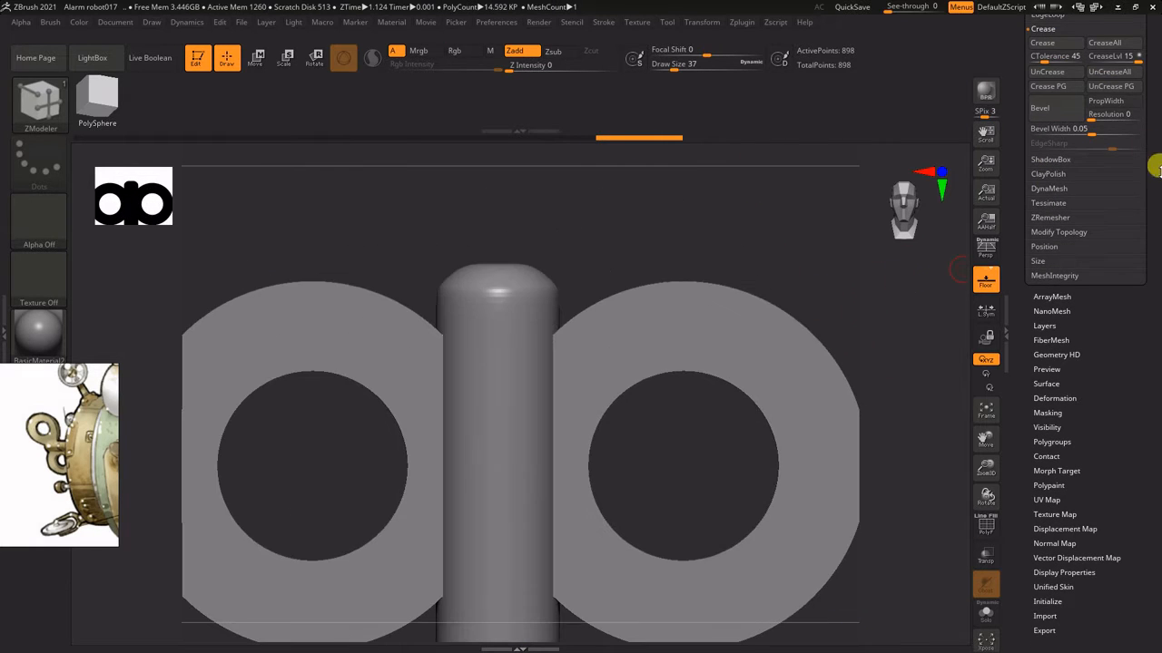
- Try to fuse the key's rings and shaft with DynaMesh and smooth the junctions with ClayPolish
{"action": "left_click", "coordinate": [1080, 189]}
{"action": "left_click", "coordinate": [1049, 189]}
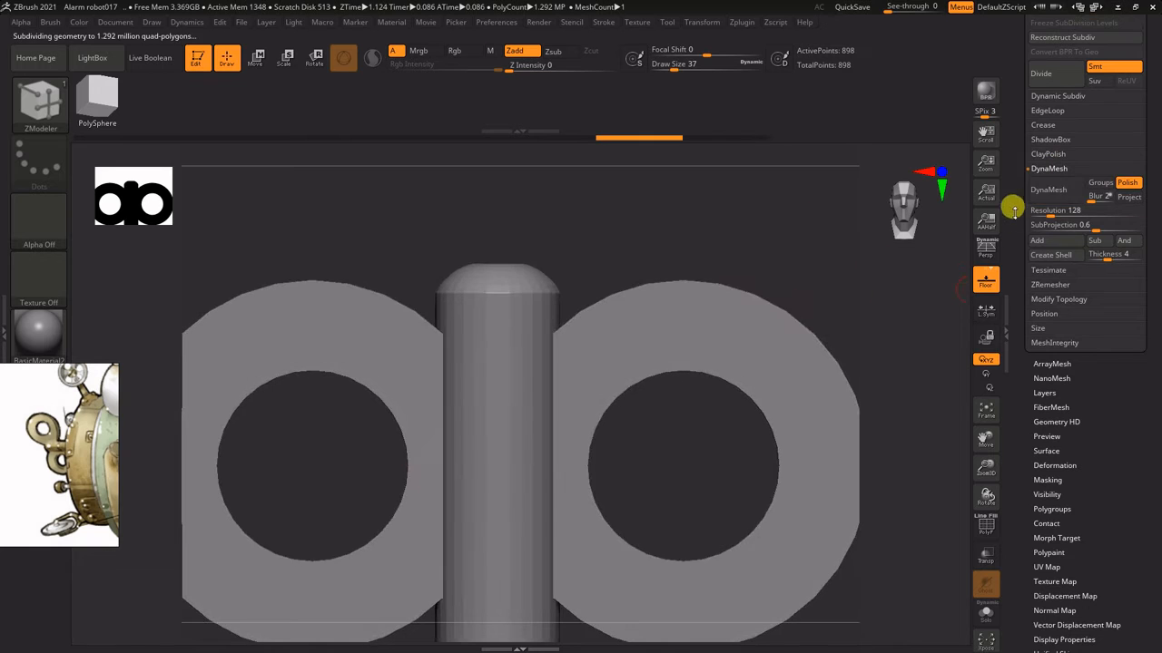
{"action": "right_click_drag", "start_coordinate": [1013, 208], "coordinate": [938, 291]}
{"action": "left_click_drag", "start_coordinate": [1155, 343], "coordinate": [1155, 496]}
{"action": "left_click", "coordinate": [1141, 318]}
{"action": "left_click", "coordinate": [1050, 260]}
{"action": "left_click", "coordinate": [1048, 275]}
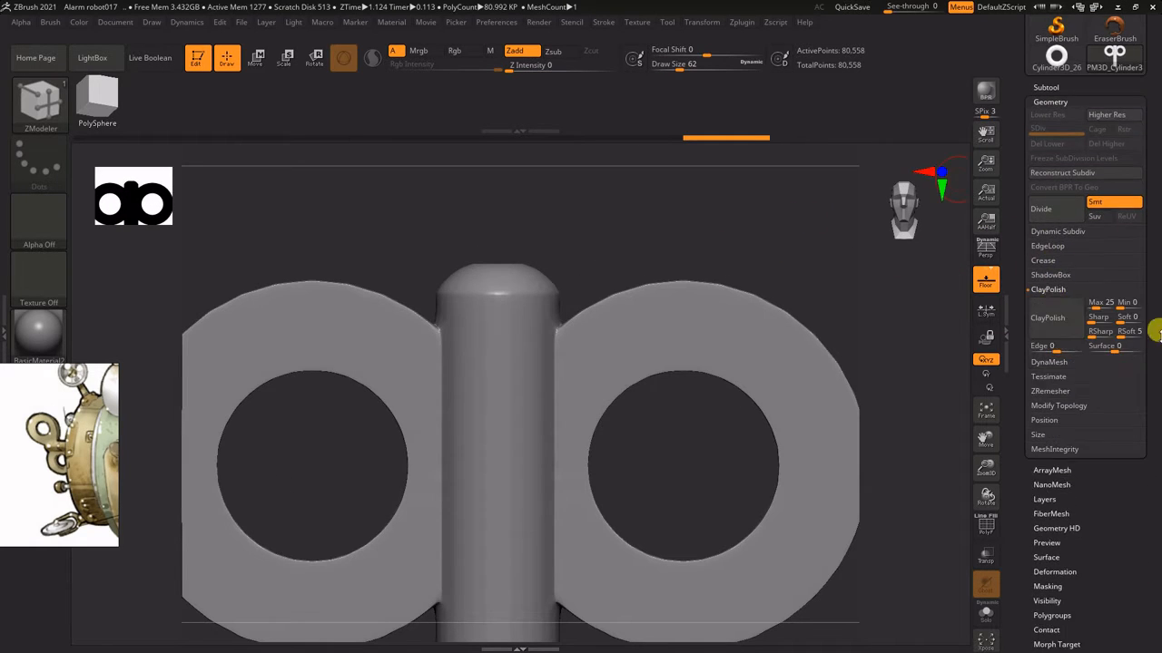
{"action": "left_click", "coordinate": [1055, 309]}
- Undo the ClayPolish and DynaMesh operations on the key
{"action": "key", "text": "ctrl+z"}
{"action": "key", "text": "ctrl+z"}
{"action": "key", "text": "ctrl+z"}
{"action": "key", "text": "ctrl+z"}
{"action": "key", "text": "ctrl+z"}
{"action": "key", "text": "ctrl+z"}
{"action": "key", "text": "ctrl+z"}
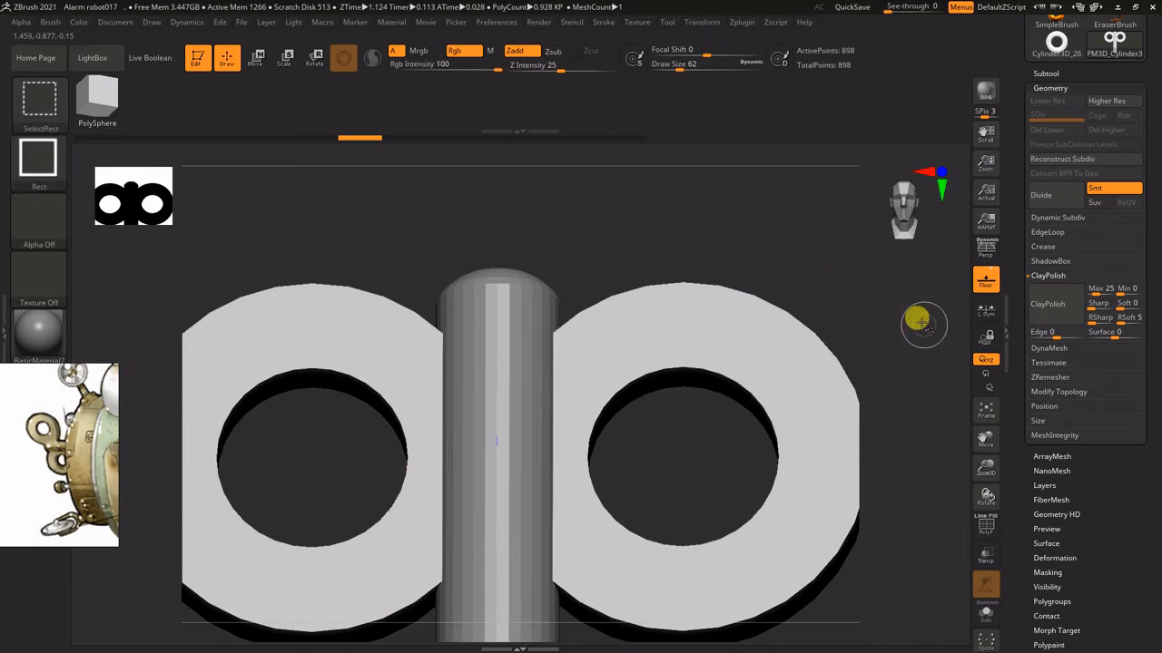
- Restore the DynaMesh version of the key from the undo history and try ClayPolish with an Edge value of 100
{"action": "left_click_drag", "start_coordinate": [372, 143], "coordinate": [404, 138]}
{"action": "key", "text": "ctrl"}
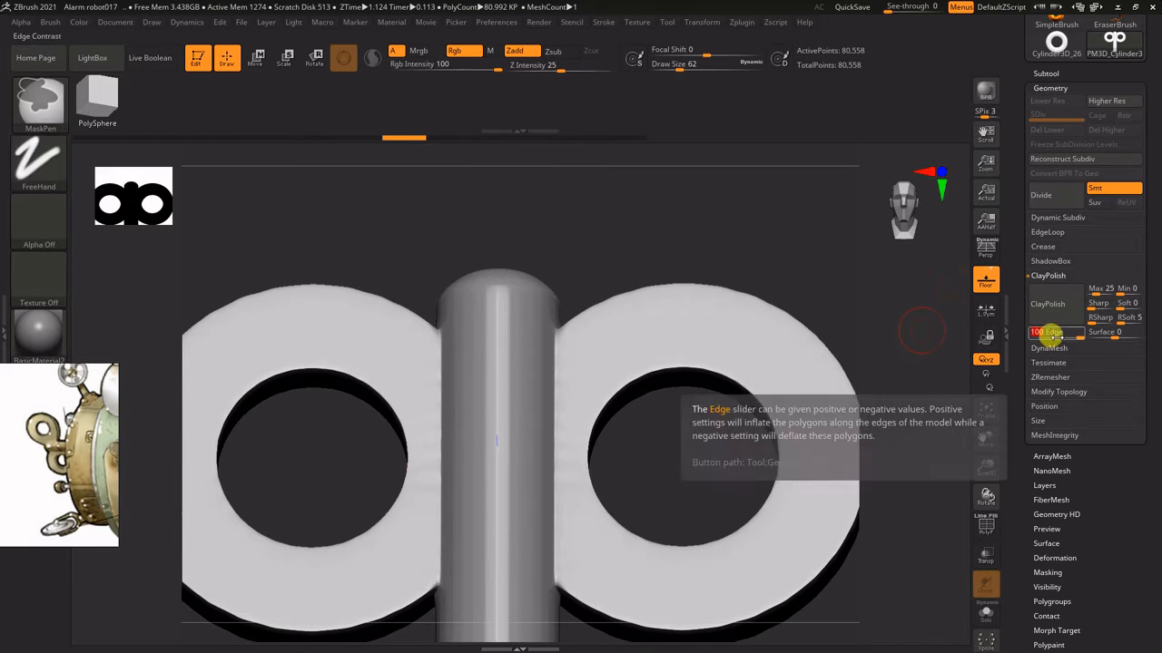
{"action": "left_click_drag", "start_coordinate": [1050, 334], "coordinate": [765, 323]}
{"action": "left_click_drag", "start_coordinate": [808, 264], "coordinate": [822, 337]}
{"action": "key", "text": "ctrl+z"}
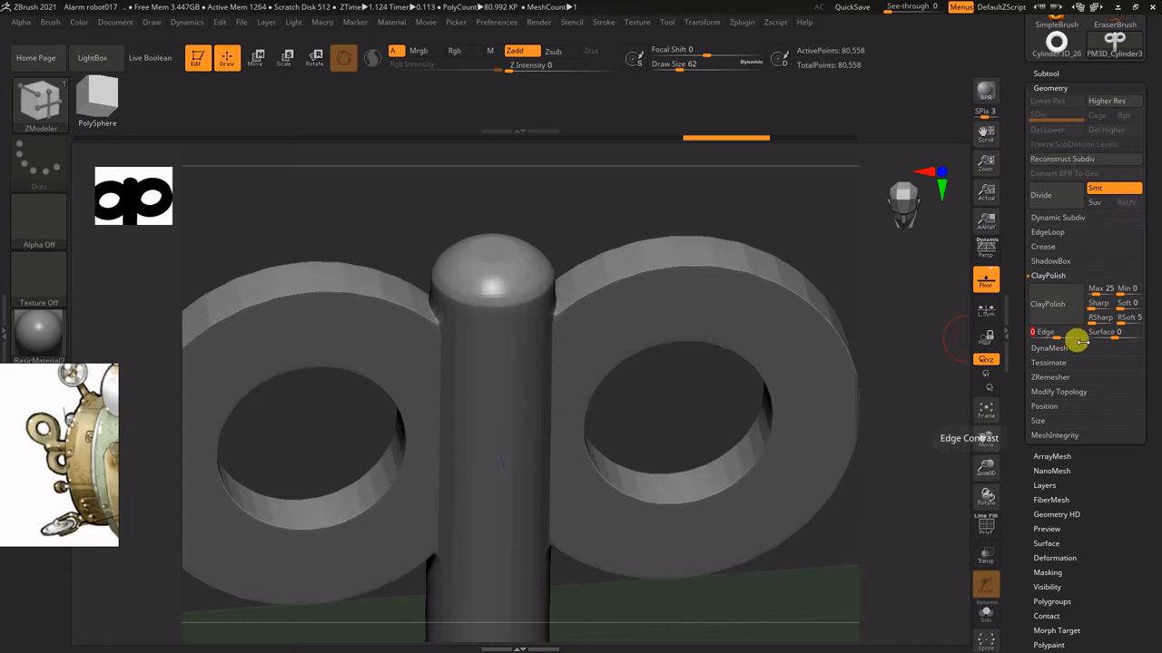
- Try remeshing the key with ZRemesher set to Half and inspect the resulting wireframe
{"action": "left_click", "coordinate": [1057, 348]}
{"action": "right_click_drag", "start_coordinate": [581, 163], "coordinate": [644, 141], "text": "ctrl"}
{"action": "left_click_drag", "start_coordinate": [1155, 439], "coordinate": [1051, 379]}
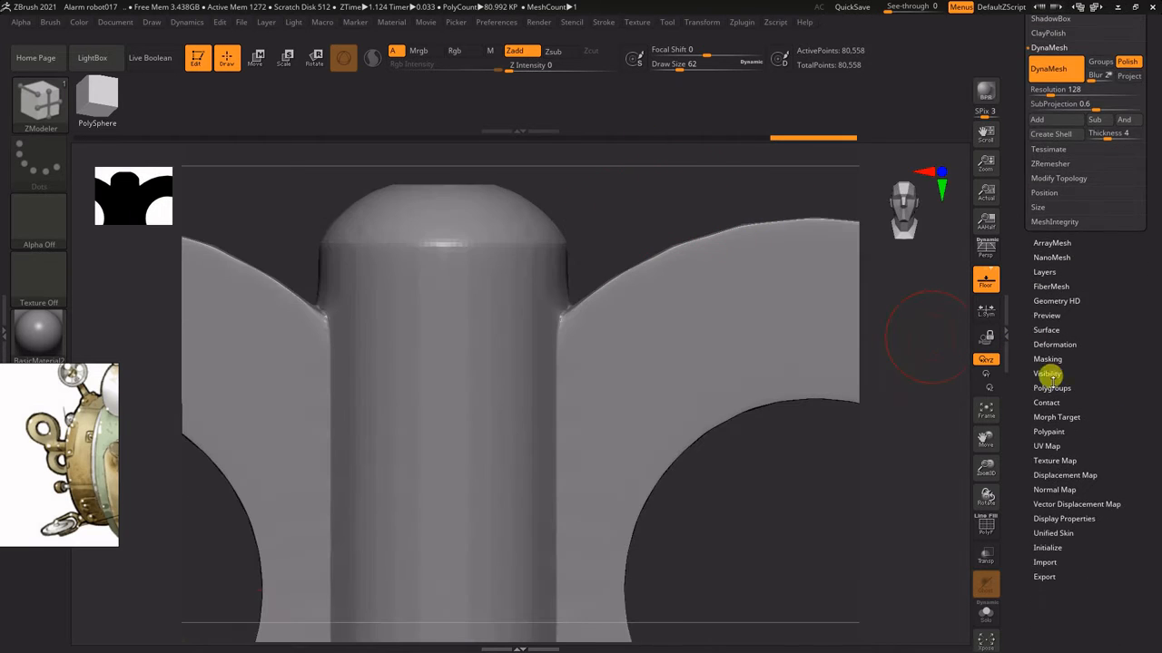
{"action": "left_click", "coordinate": [1055, 344]}
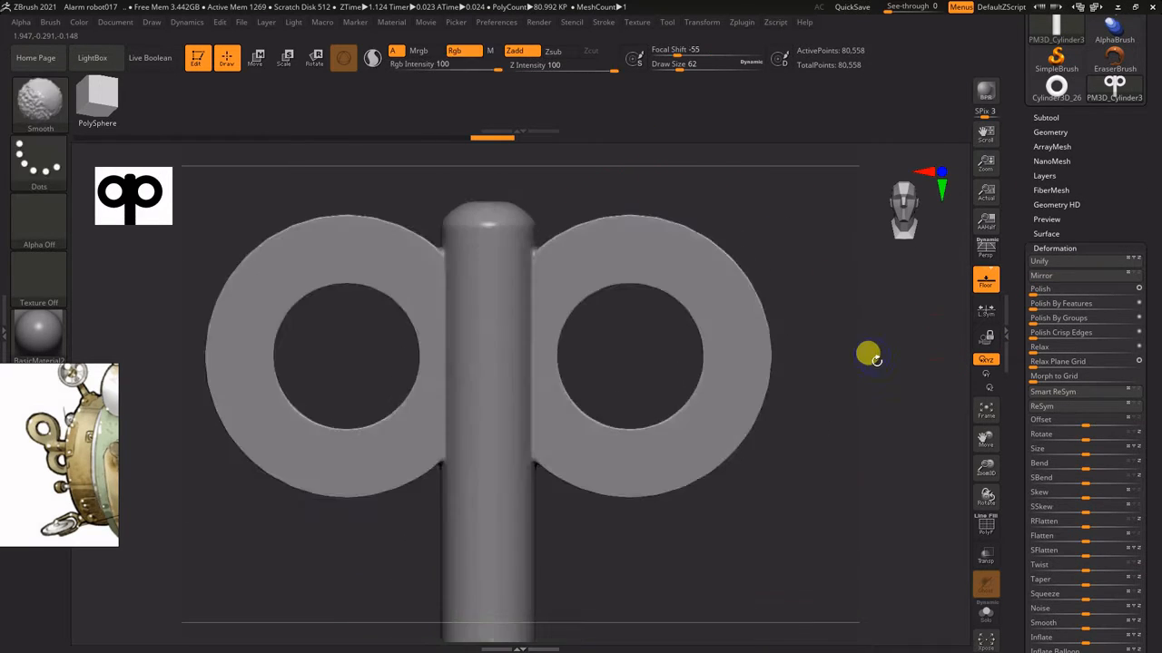
{"action": "left_click", "coordinate": [1050, 438]}
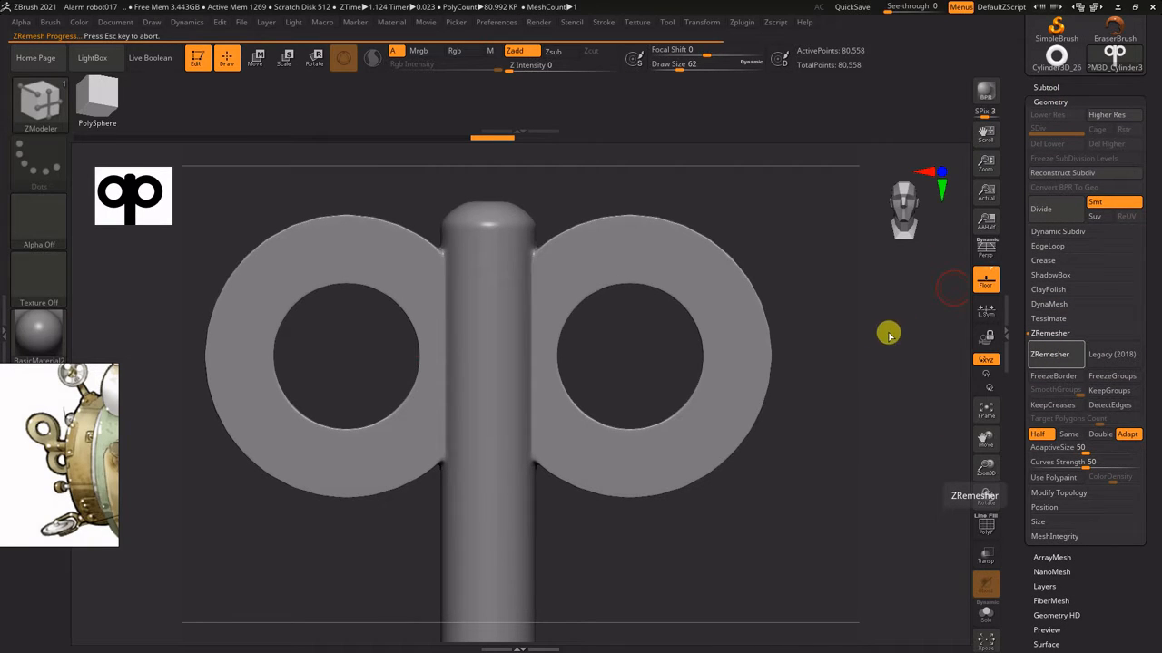
{"action": "key", "text": "shift+f"}
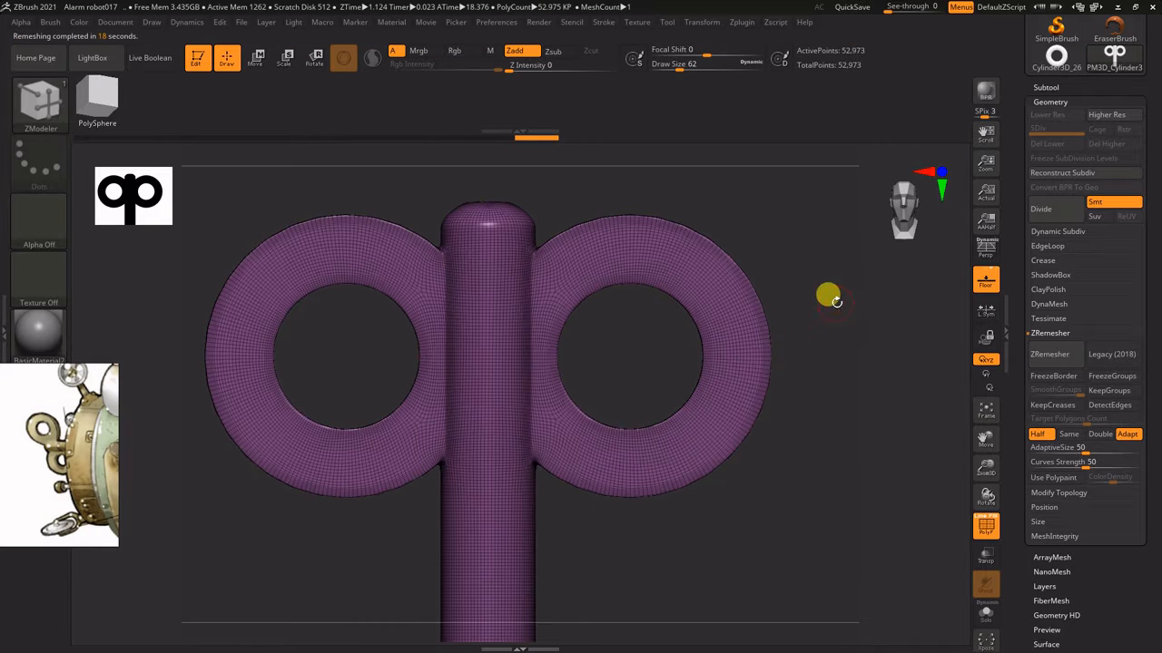
{"action": "left_click_drag", "start_coordinate": [832, 299], "coordinate": [916, 403], "text": "alt"}
- Undo the ZRemesher operation on the key and hide the wireframe
{"action": "key", "text": "ctrl+z"}
{"action": "key", "text": "ctrl+z"}
{"action": "key", "text": "shift+f"}
- Try the Polish deformation on the key and undo it
{"action": "left_click_drag", "start_coordinate": [1151, 581], "coordinate": [1154, 348]}
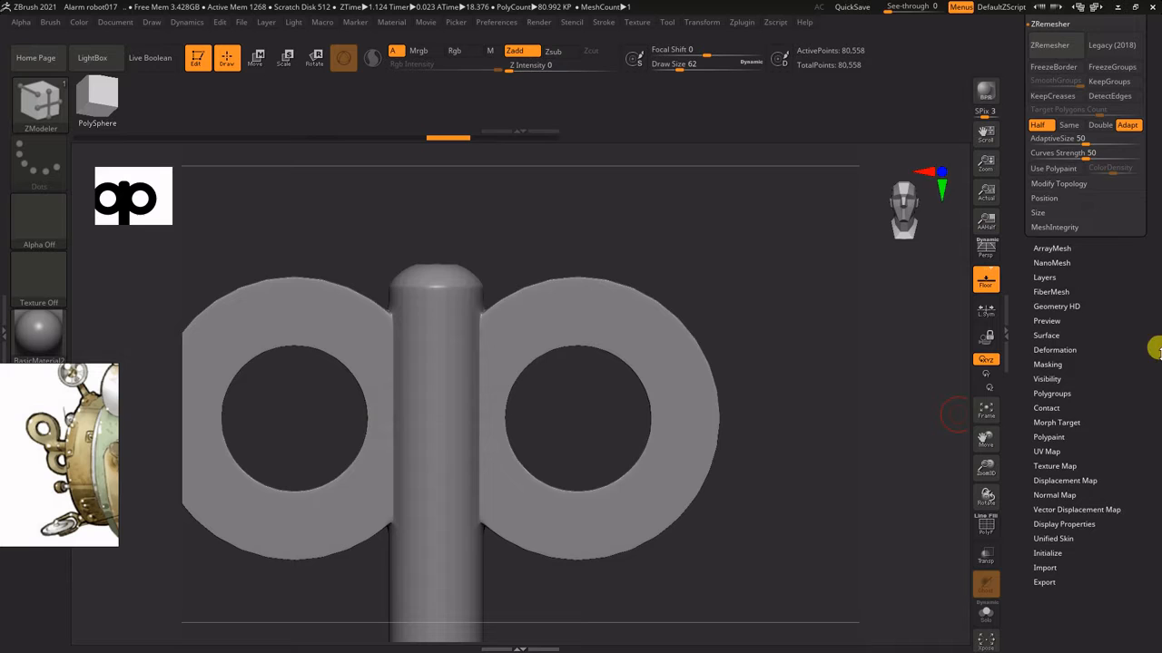
{"action": "left_click", "coordinate": [1086, 345]}
{"action": "left_click", "coordinate": [1123, 405]}
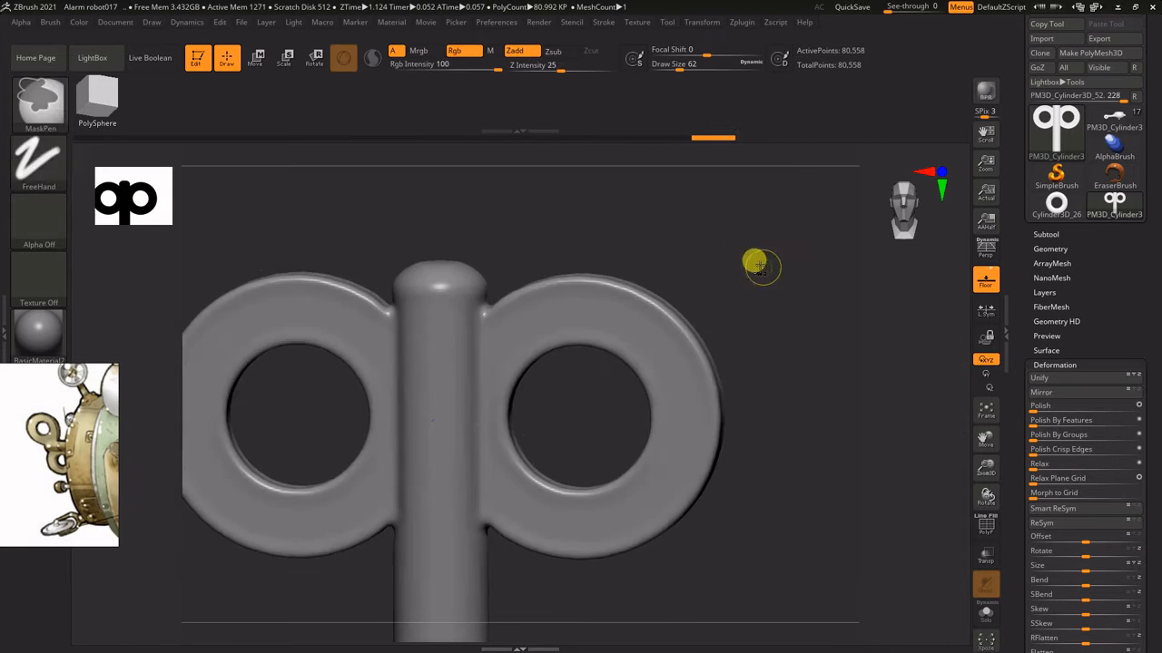
{"action": "key", "text": "ctrl+z"}
{"action": "key", "text": "ctrl+z"}
{"action": "key", "text": "ctrl+z"}
{"action": "key", "text": "ctrl+z"}
{"action": "key", "text": "ctrl+z"}
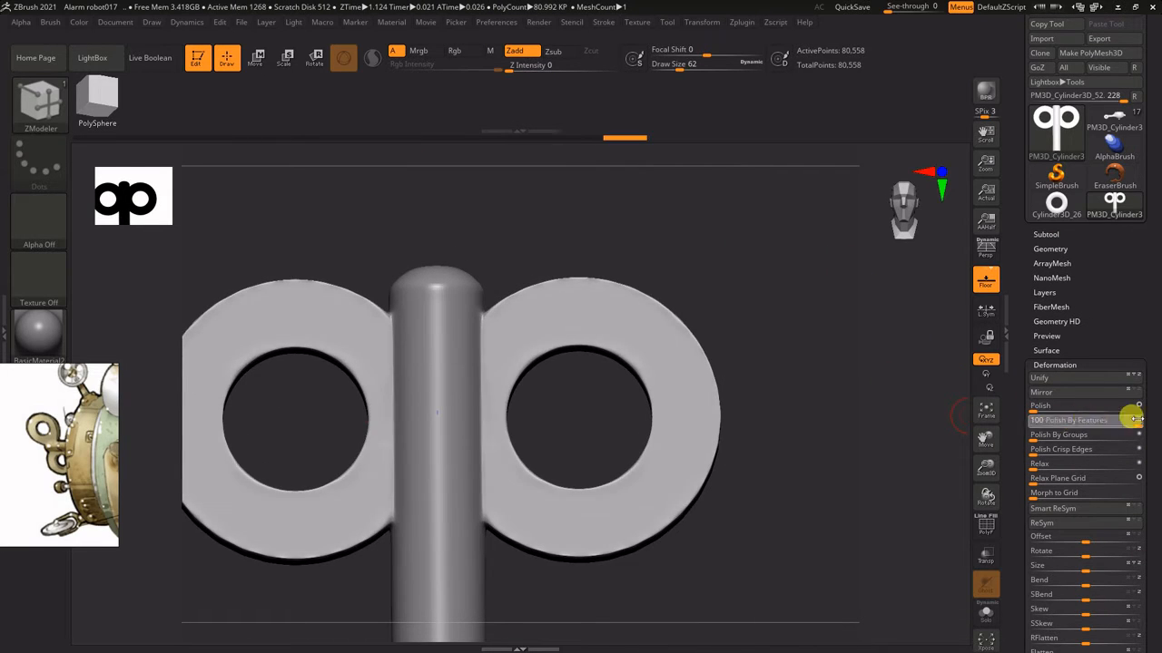
- Smooth the key's edges and junctions with the Polish By Features and Polish By Groups deformations
{"action": "left_click_drag", "start_coordinate": [1135, 419], "coordinate": [1029, 418]}
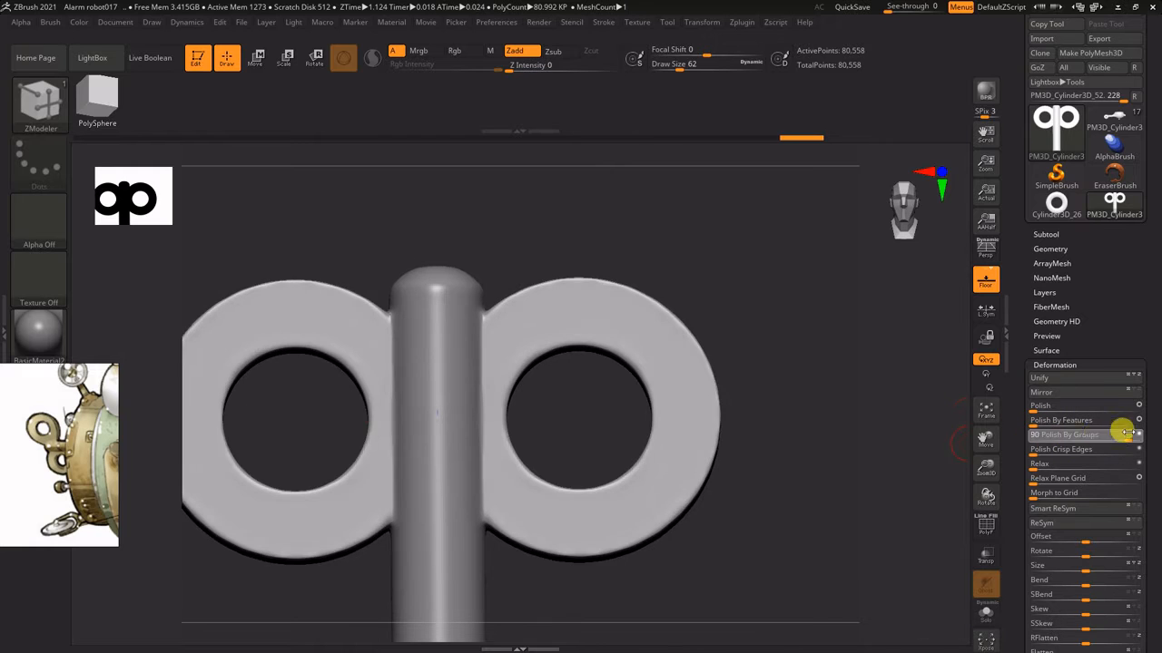
{"action": "left_click_drag", "start_coordinate": [1128, 433], "coordinate": [1135, 434]}
{"action": "right_click_drag", "start_coordinate": [821, 418], "coordinate": [809, 389], "text": "ctrl"}
{"action": "right_click_drag", "start_coordinate": [776, 335], "coordinate": [838, 335]}
{"action": "key", "text": "f"}
- Switch to the alarm robot tool and append the finished wind-up key as a subtool
{"action": "left_click", "coordinate": [1046, 234]}
{"action": "left_click_drag", "start_coordinate": [1154, 278], "coordinate": [1152, 306]}
{"action": "left_click", "coordinate": [1115, 144]}
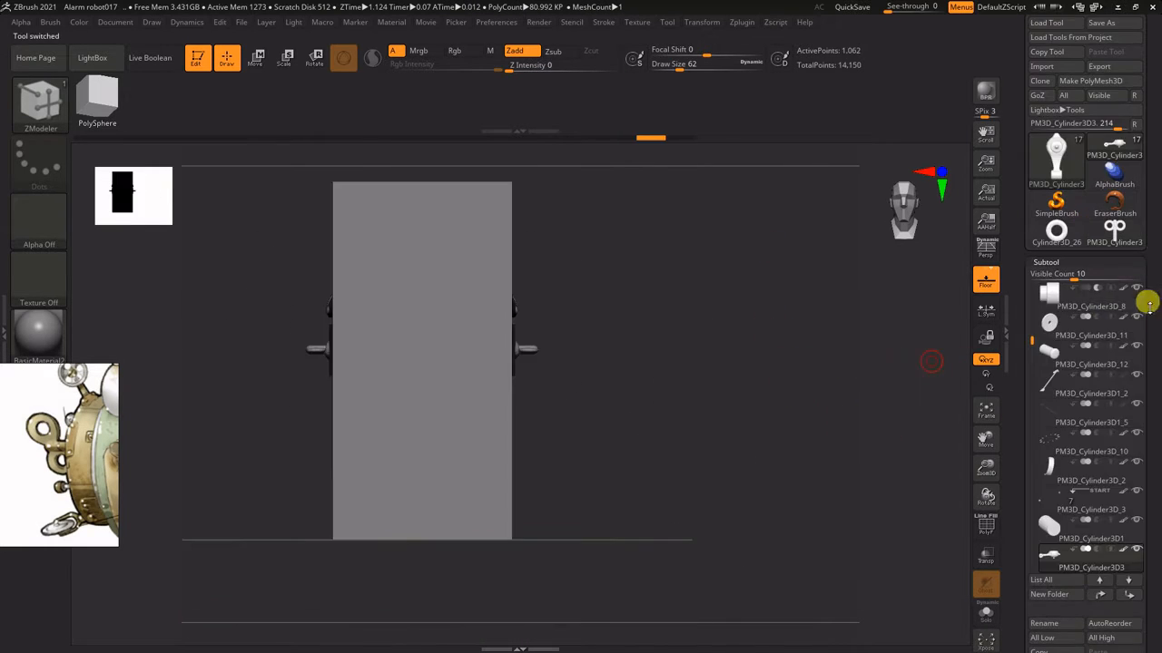
{"action": "scroll", "coordinate": [1149, 305], "scroll_direction": "down", "scroll_amount": 6}
{"action": "left_click", "coordinate": [1101, 478]}
{"action": "left_click", "coordinate": [288, 510]}
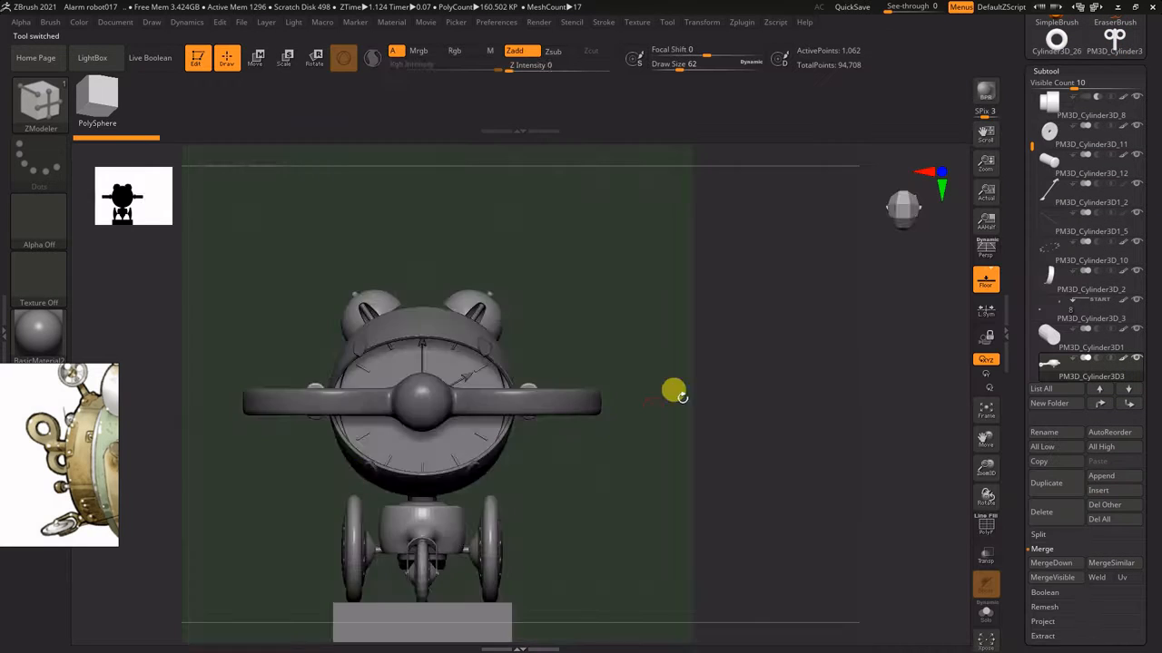
- Select the appended key on the robot and scale it down with the transform gizmo
{"action": "right_click_drag", "start_coordinate": [672, 391], "coordinate": [599, 391]}
{"action": "right_click_drag", "start_coordinate": [599, 391], "coordinate": [578, 392], "text": "ctrl"}
{"action": "left_click", "coordinate": [552, 381], "text": "alt"}
{"action": "right_click_drag", "start_coordinate": [648, 370], "coordinate": [839, 388], "text": "ctrl"}
{"action": "key", "text": "w"}
{"action": "left_click_drag", "start_coordinate": [635, 361], "coordinate": [578, 311]}
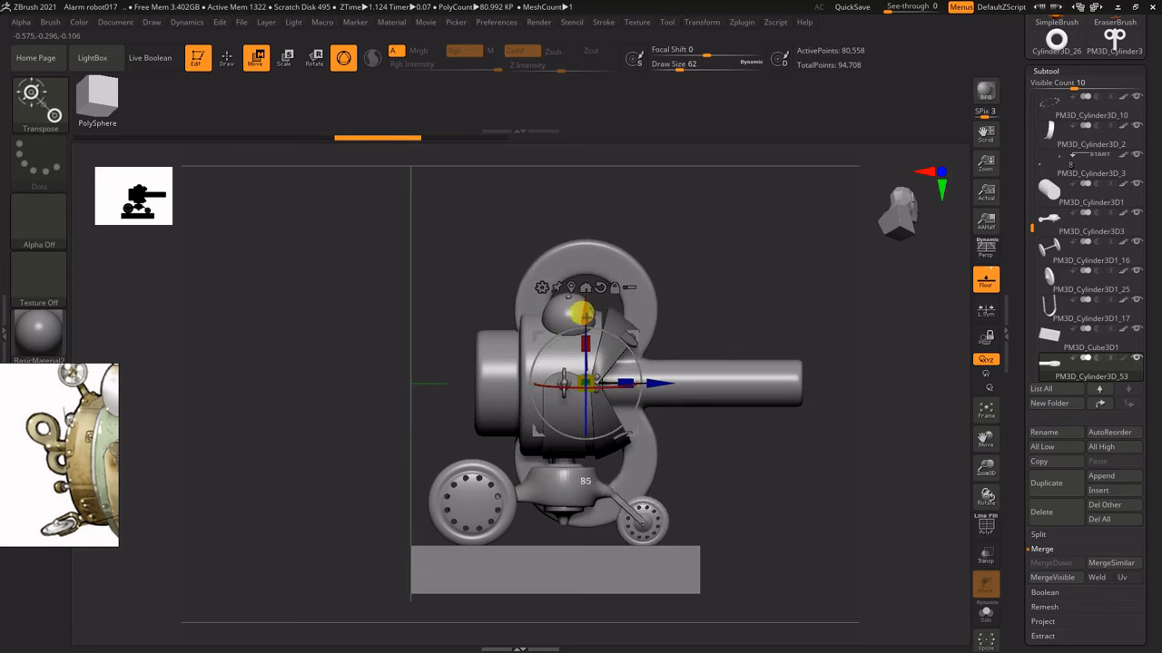
{"action": "left_click_drag", "start_coordinate": [585, 384], "coordinate": [494, 350]}
- Move the key behind the robot so its shaft meets the center of the body's back, and hide the floor grid
{"action": "right_click_drag", "start_coordinate": [690, 309], "coordinate": [699, 410], "text": "shift"}
{"action": "left_click_drag", "start_coordinate": [663, 383], "coordinate": [512, 384]}
{"action": "left_click", "coordinate": [986, 280]}
{"action": "right_click_drag", "start_coordinate": [899, 381], "coordinate": [853, 308], "text": "shift"}
{"action": "right_click_drag", "start_coordinate": [853, 308], "coordinate": [813, 400], "text": "ctrl"}
{"action": "left_click_drag", "start_coordinate": [439, 382], "coordinate": [373, 391]}
{"action": "right_click_drag", "start_coordinate": [521, 360], "coordinate": [579, 253], "text": "alt"}
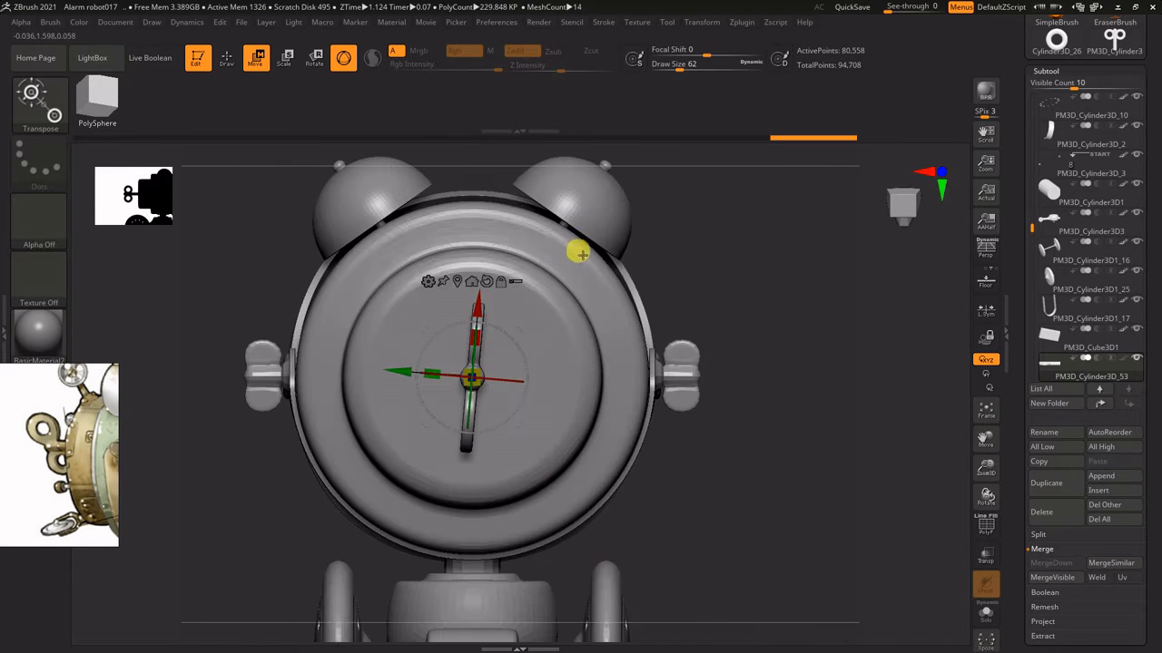
- Rotate the key about its shaft so its two rings sit at a slant on the back
{"action": "left_click_drag", "start_coordinate": [526, 352], "coordinate": [521, 368]}
{"action": "right_click_drag", "start_coordinate": [839, 325], "coordinate": [707, 308]}
{"action": "right_click_drag", "start_coordinate": [707, 309], "coordinate": [503, 159], "text": "ctrl"}
{"action": "right_click_drag", "start_coordinate": [771, 281], "coordinate": [830, 388]}
{"action": "left_click_drag", "start_coordinate": [1153, 490], "coordinate": [1155, 348]}
{"action": "left_click", "coordinate": [1073, 514]}
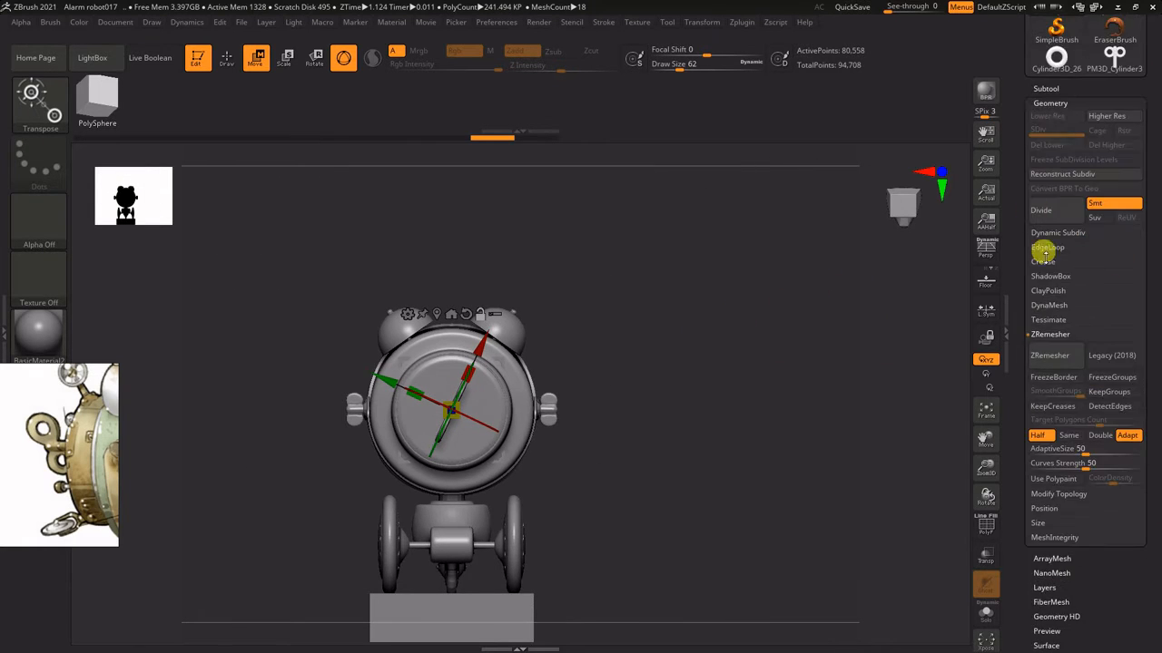
{"action": "left_click", "coordinate": [1050, 305]}
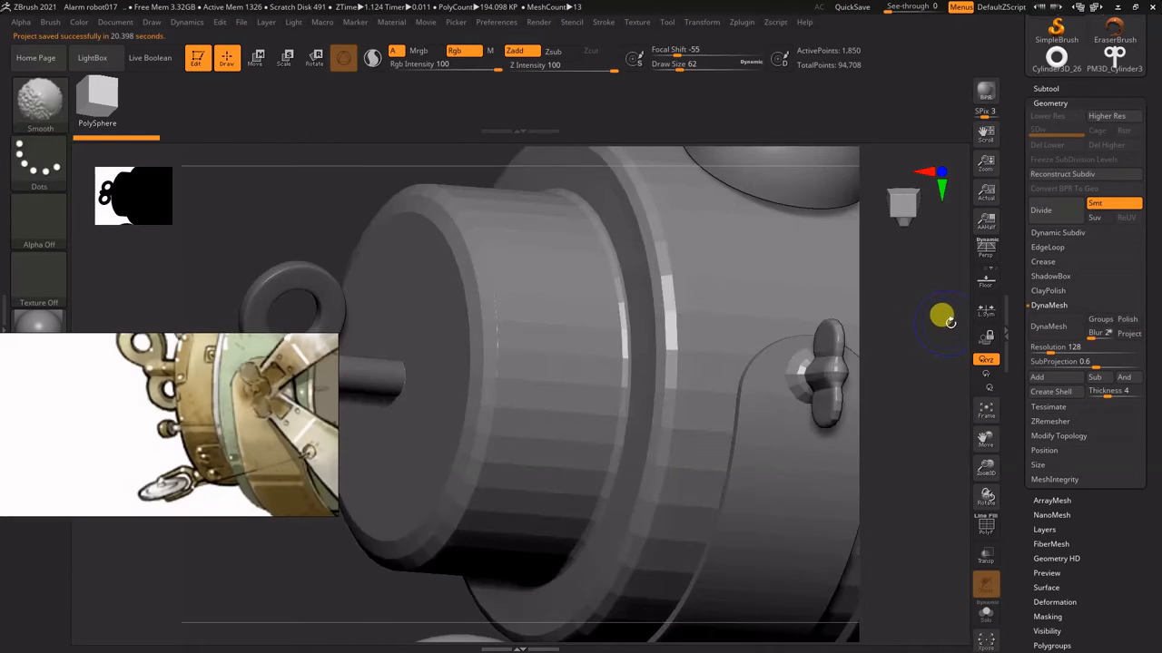
- Show the body's wireframe and mark rectangular polygon patches across the step between the rear drum and the main body
{"action": "key", "text": "shift+f"}
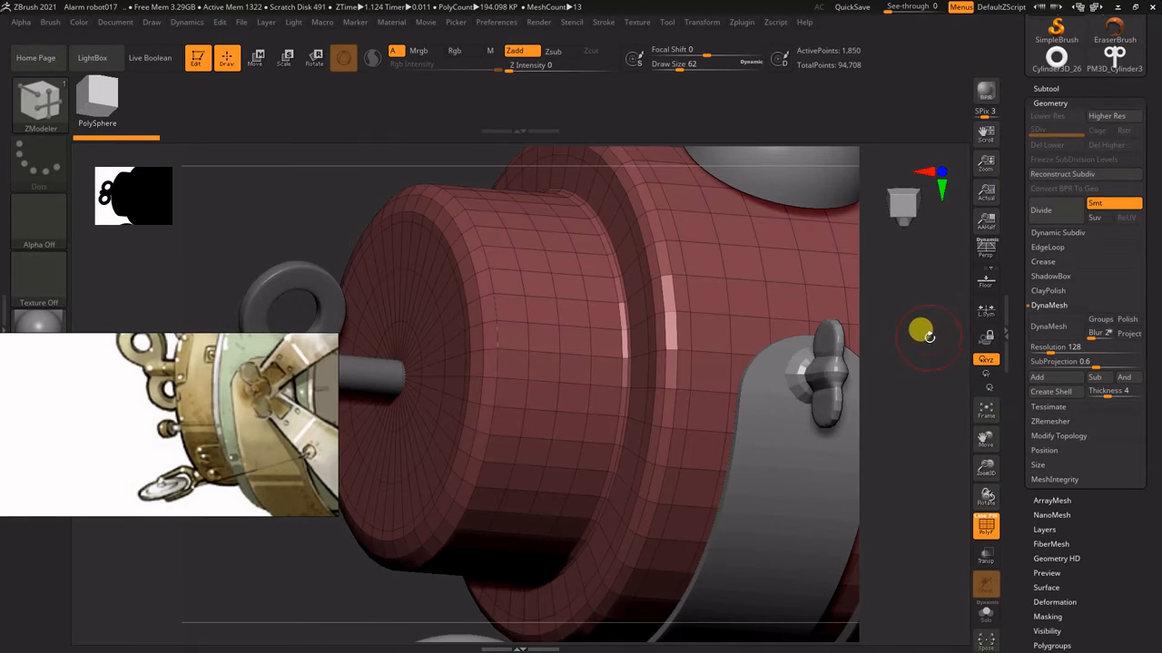
{"action": "mouse_move", "coordinate": [681, 442]}
{"action": "right_mouse_down"}
{"action": "mouse_move", "coordinate": [881, 290]}
{"action": "mouse_move", "coordinate": [665, 429]}
{"action": "right_mouse_up"}
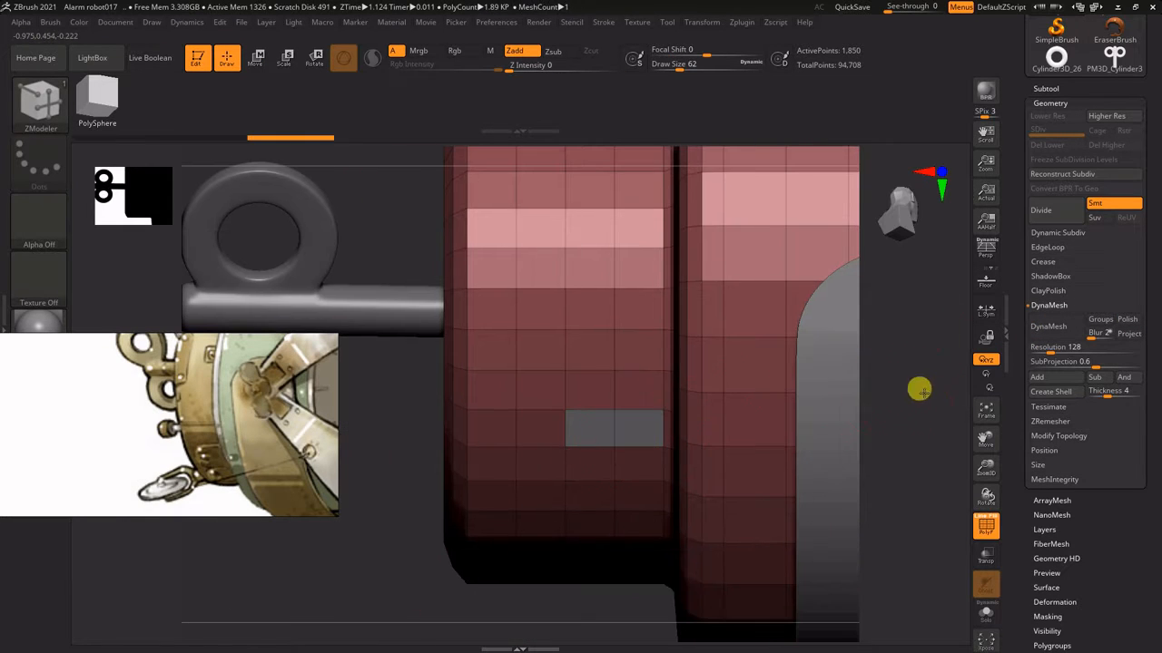
{"action": "mouse_move", "coordinate": [920, 390]}
{"action": "right_mouse_down"}
{"action": "mouse_move", "coordinate": [664, 420]}
{"action": "mouse_move", "coordinate": [892, 496]}
{"action": "right_mouse_up"}
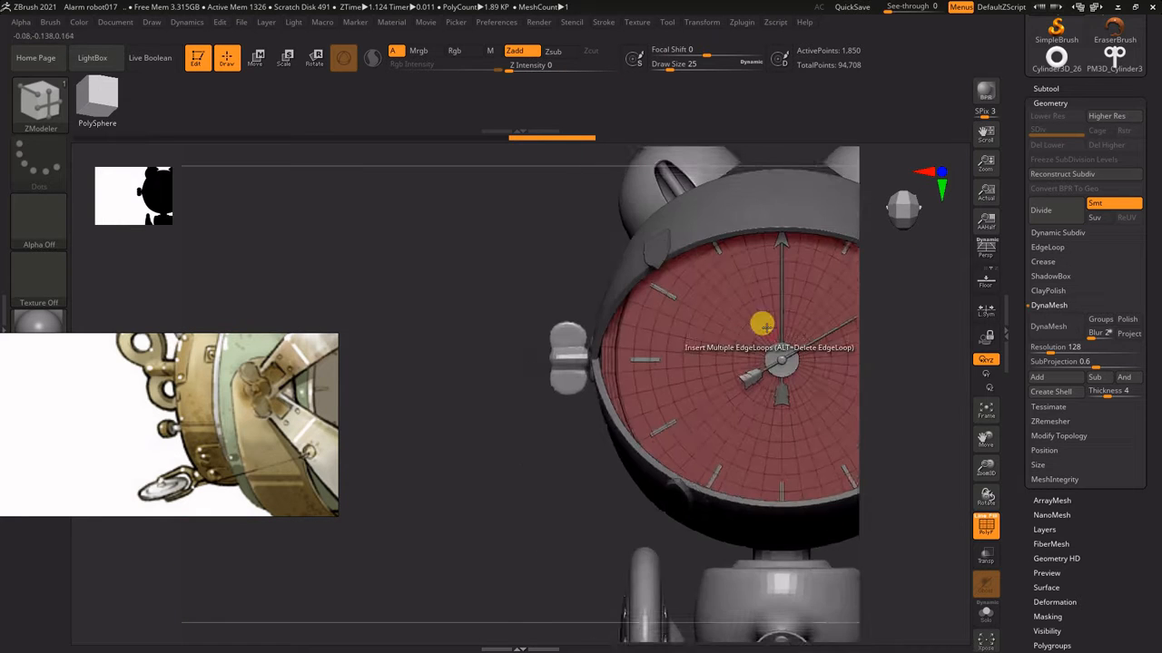
{"action": "mouse_move", "coordinate": [763, 321]}
{"action": "right_mouse_down"}
{"action": "mouse_move", "coordinate": [894, 345]}
{"action": "mouse_move", "coordinate": [940, 381]}
{"action": "right_mouse_up"}
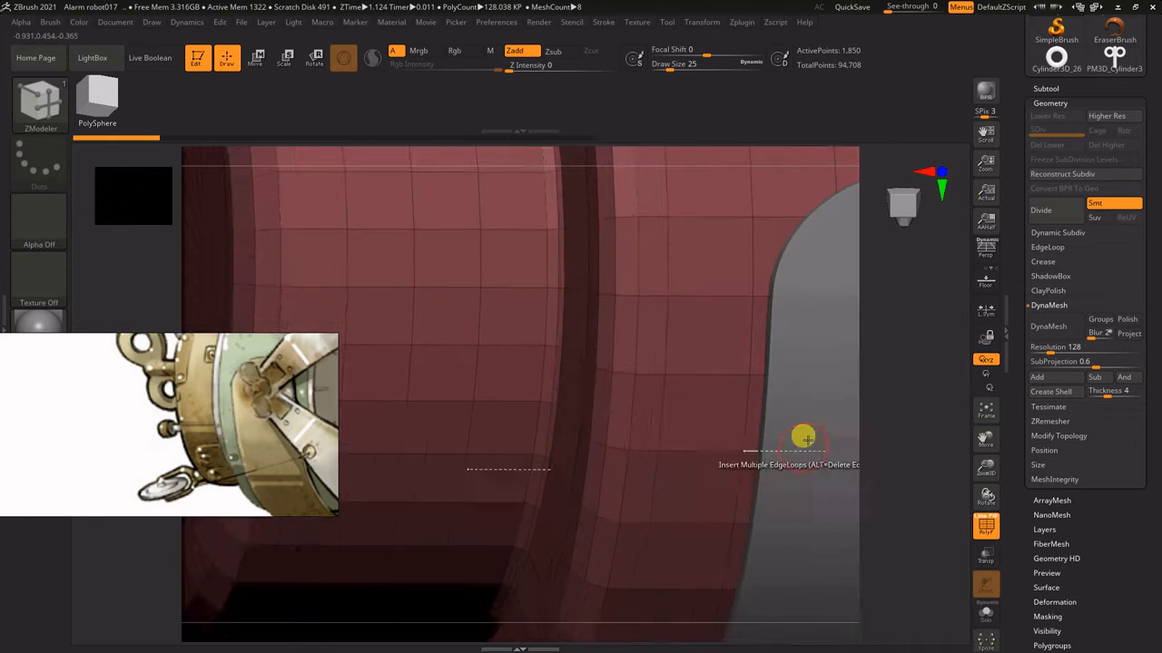
{"action": "right_click_drag", "start_coordinate": [804, 436], "coordinate": [567, 439]}
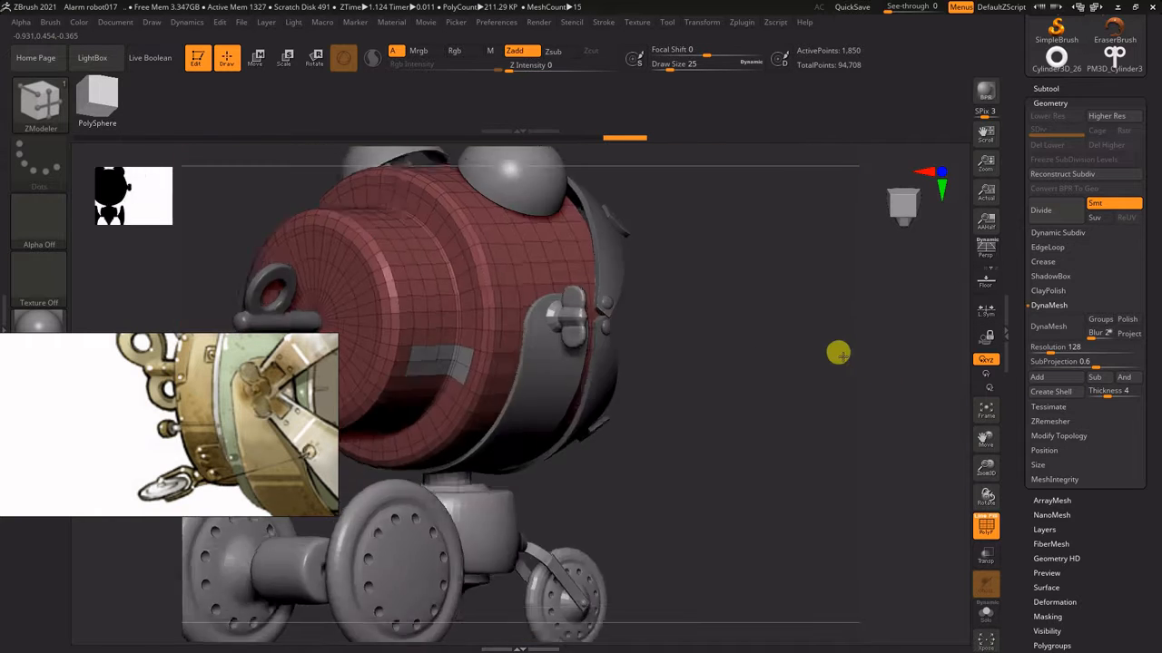
{"action": "right_click_drag", "start_coordinate": [838, 350], "coordinate": [928, 355]}
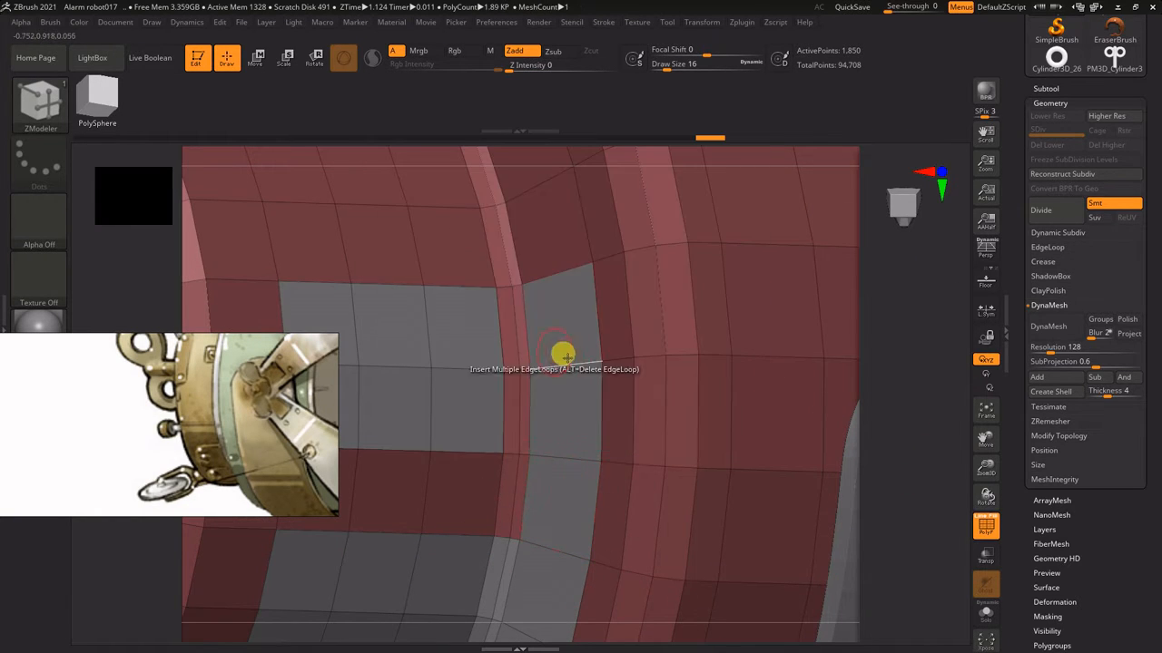
- Set the ZModeler edge action to Do Nothing and mark further rectangular patches around the body's stepped rear
{"action": "key", "text": "space"}
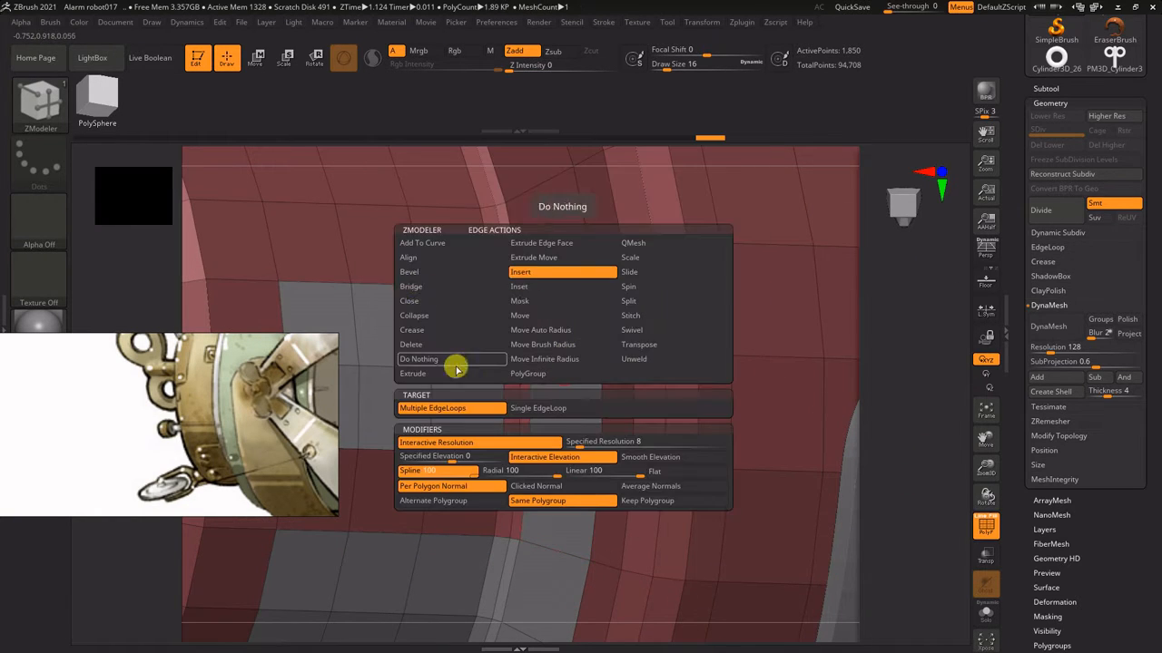
{"action": "left_click", "coordinate": [456, 367]}
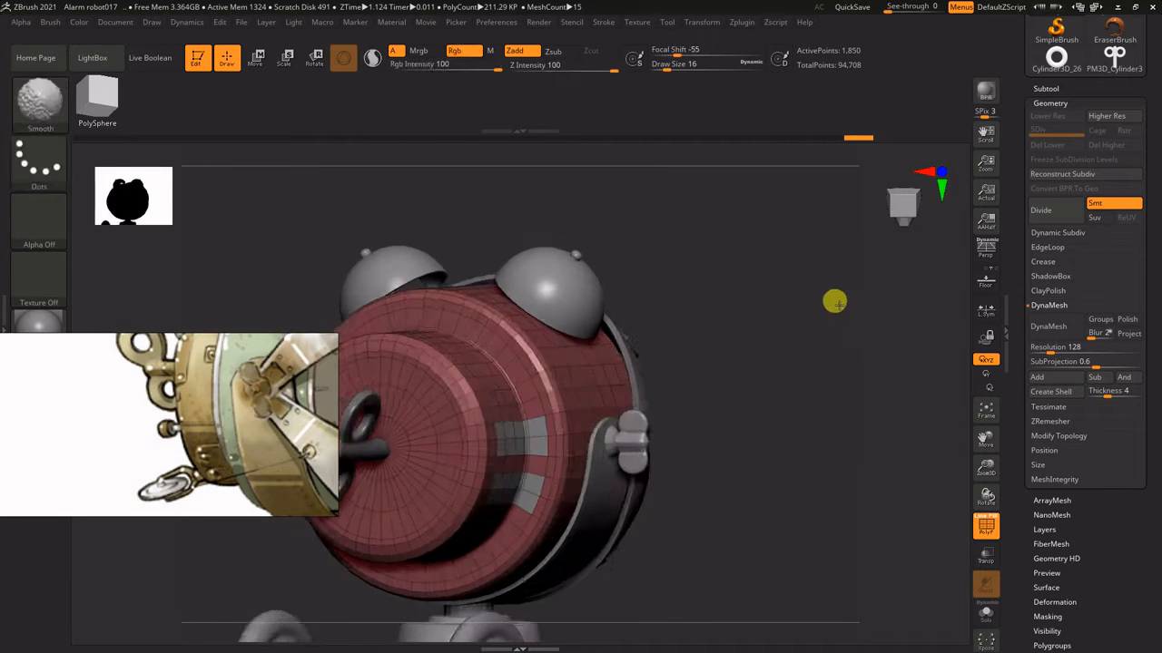
{"action": "left_click_drag", "start_coordinate": [835, 300], "coordinate": [775, 202]}
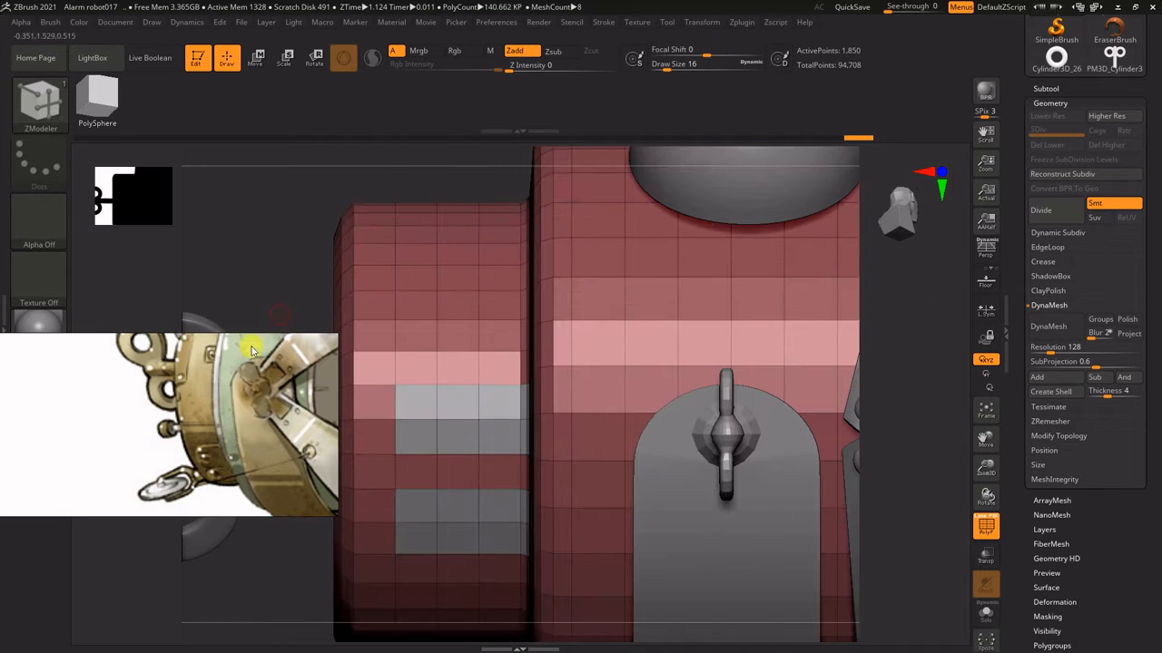
{"action": "left_click_drag", "start_coordinate": [252, 350], "coordinate": [924, 314]}
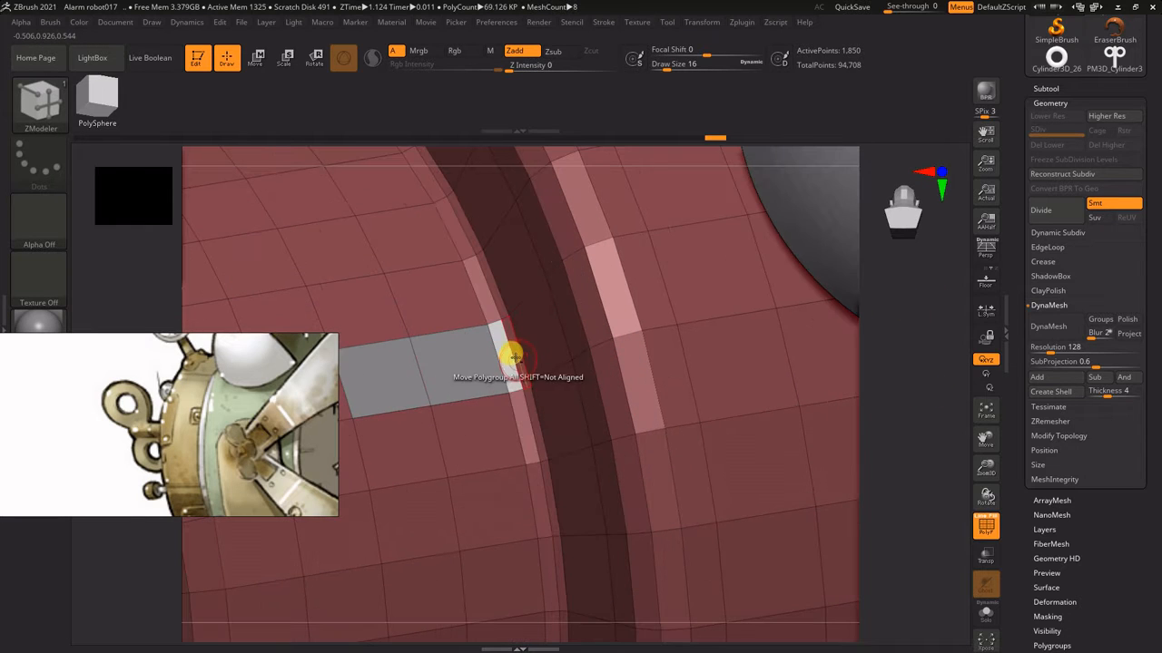
{"action": "left_click", "coordinate": [527, 358], "text": "alt"}
{"action": "left_click_drag", "start_coordinate": [901, 378], "coordinate": [921, 396], "text": "alt"}
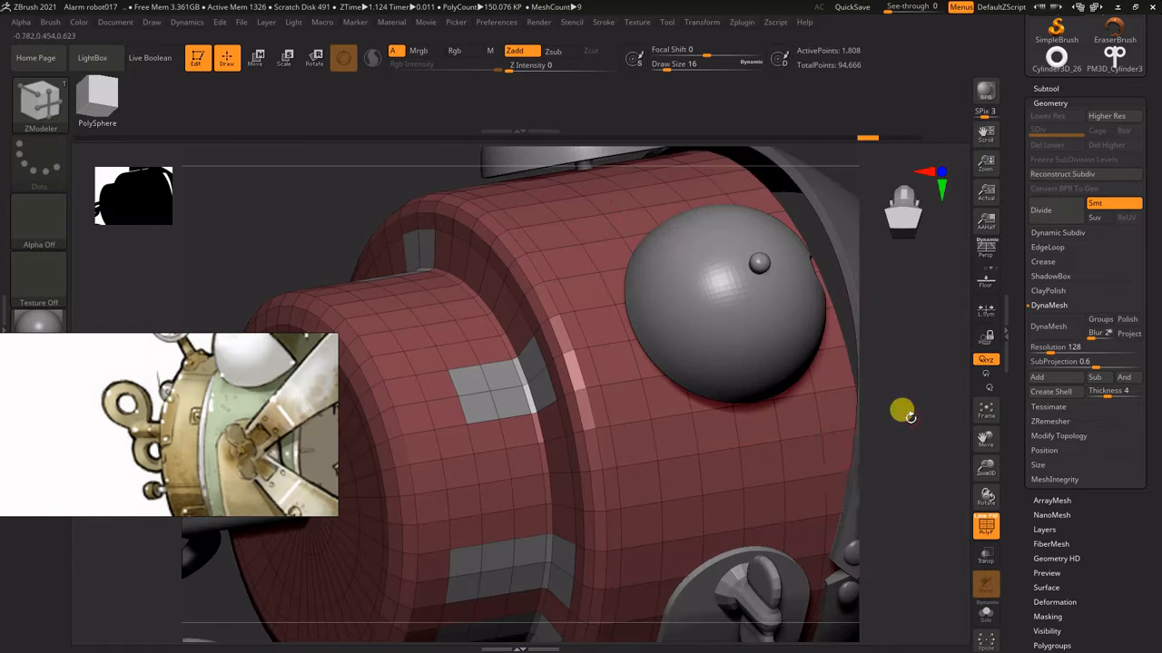
{"action": "left_click_drag", "start_coordinate": [902, 407], "coordinate": [459, 488]}
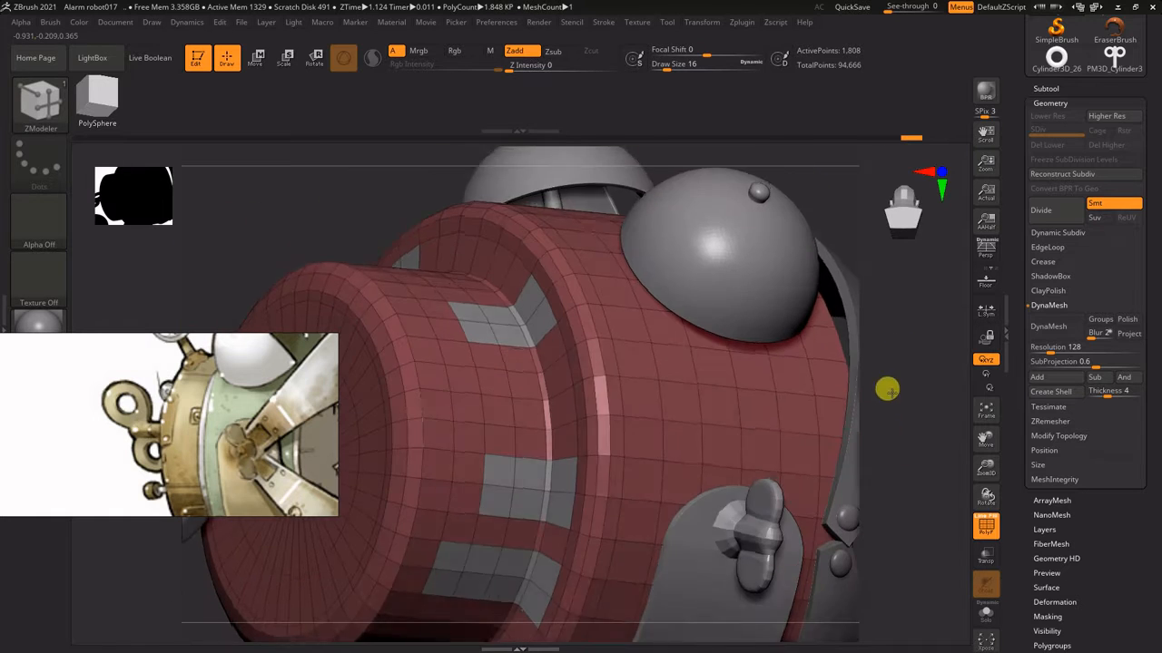
{"action": "left_click_drag", "start_coordinate": [887, 389], "coordinate": [445, 569]}
- Set the ZModeler polygon action to QMesh with the Polygroup All target and extrude the marked patches into raised plates
{"action": "key", "text": "space"}
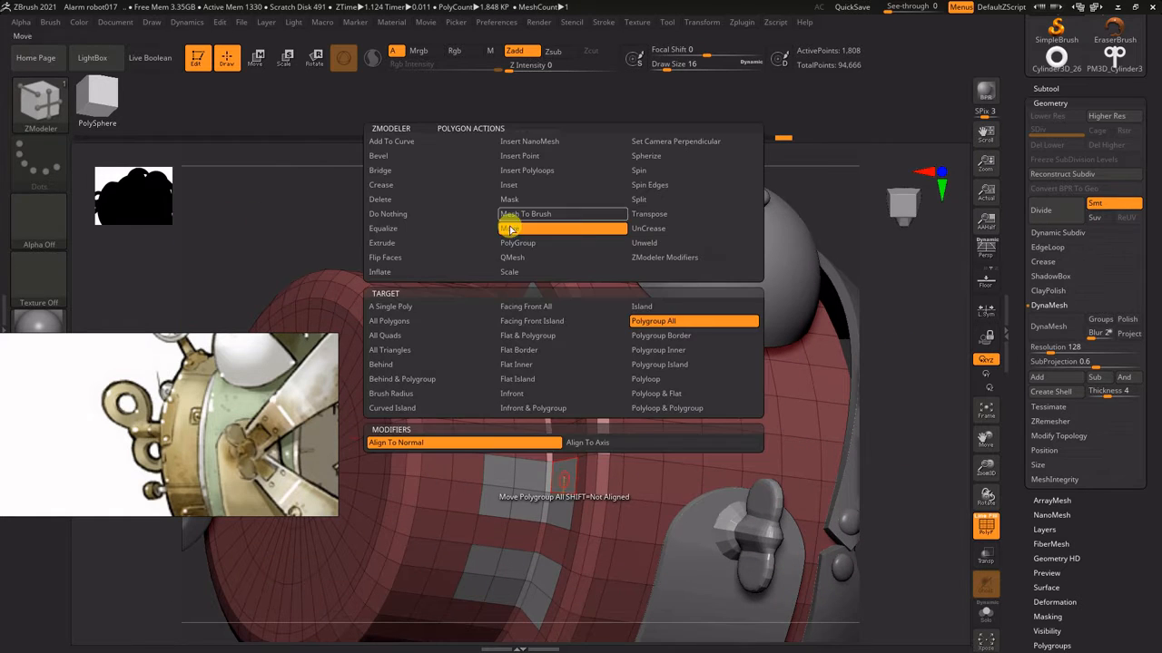
{"action": "left_click", "coordinate": [515, 257]}
{"action": "left_click", "coordinate": [419, 321]}
{"action": "key", "text": "space"}
{"action": "left_click", "coordinate": [664, 323]}
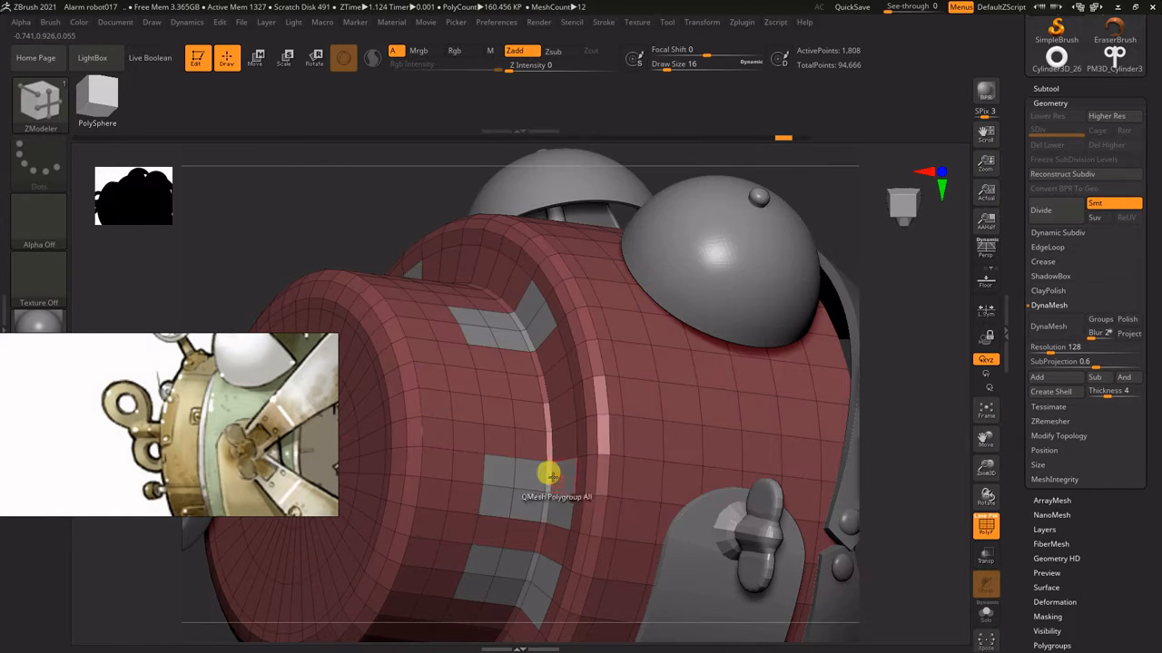
{"action": "right_click_drag", "start_coordinate": [900, 363], "coordinate": [927, 386], "text": "ctrl"}
{"action": "left_click_drag", "start_coordinate": [535, 217], "coordinate": [532, 214]}
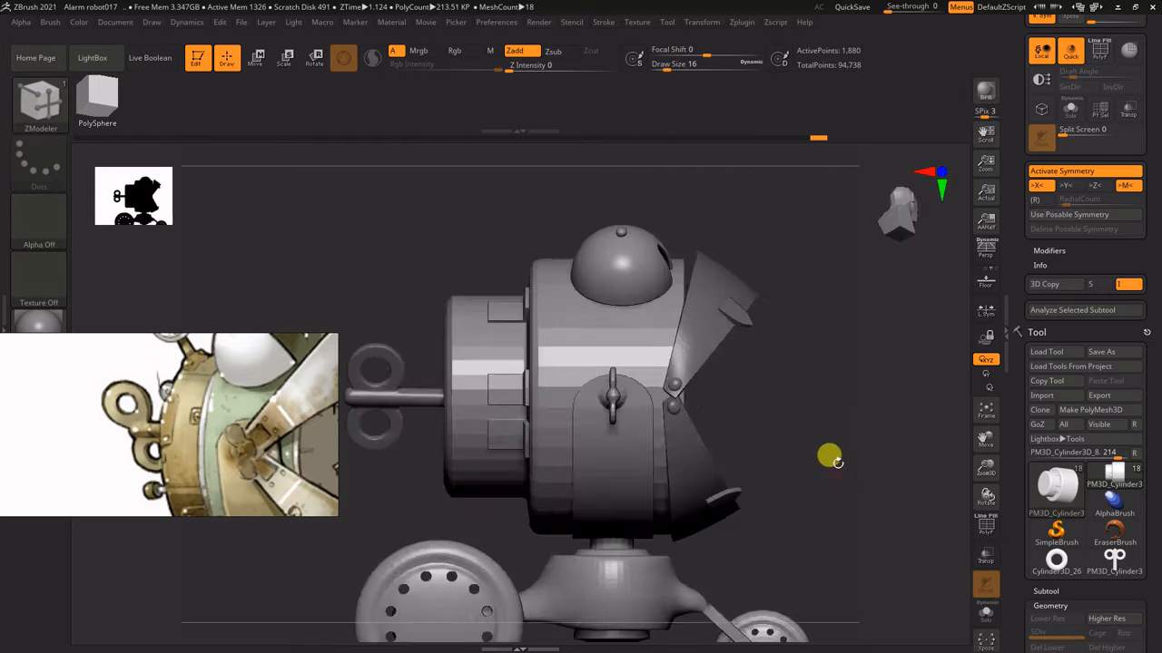
- Append a cylinder to the robot as a new subtool, select it and view it in isolation end-on
{"action": "left_click_drag", "start_coordinate": [831, 458], "coordinate": [703, 322]}
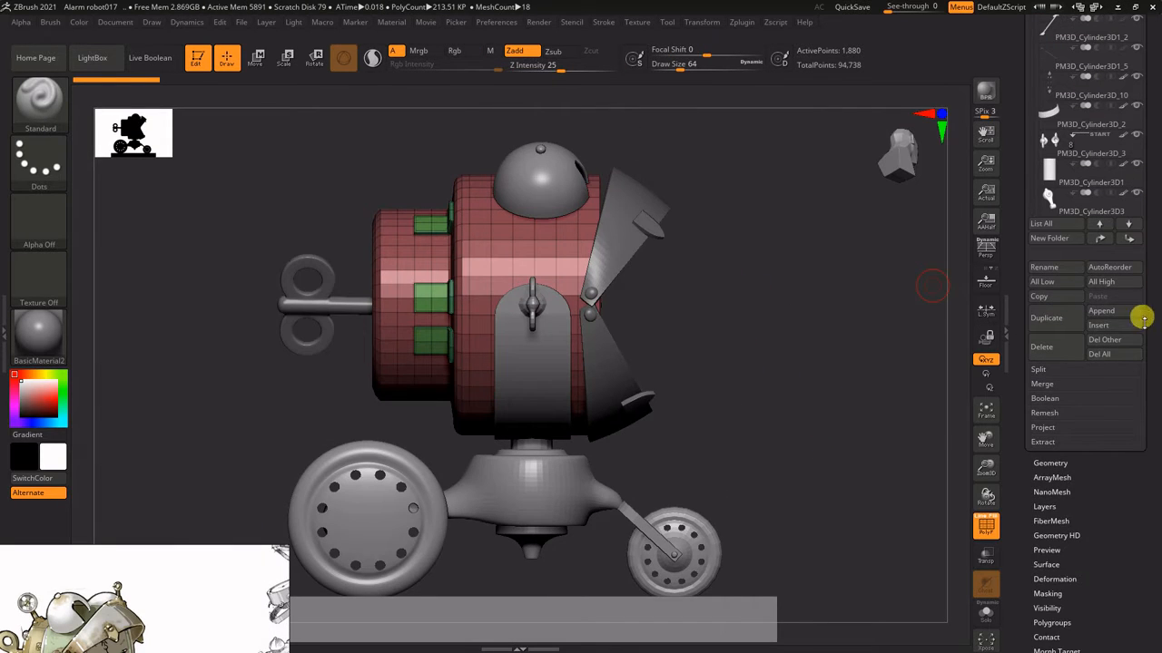
{"action": "left_click", "coordinate": [1114, 310]}
{"action": "left_click", "coordinate": [230, 511]}
{"action": "left_click_drag", "start_coordinate": [894, 263], "coordinate": [817, 249]}
{"action": "left_click", "coordinate": [764, 242], "text": "alt"}
{"action": "mouse_move", "coordinate": [917, 209]}
{"action": "left_mouse_down", "text": "shift"}
{"action": "mouse_move", "coordinate": [899, 194]}
{"action": "mouse_move", "coordinate": [841, 283]}
{"action": "left_mouse_up", "text": "shift"}
- Replace the new cylinder with the Gear10 insert mesh and rotate the gear upright
{"action": "key", "text": "b"}
{"action": "key", "text": "z"}
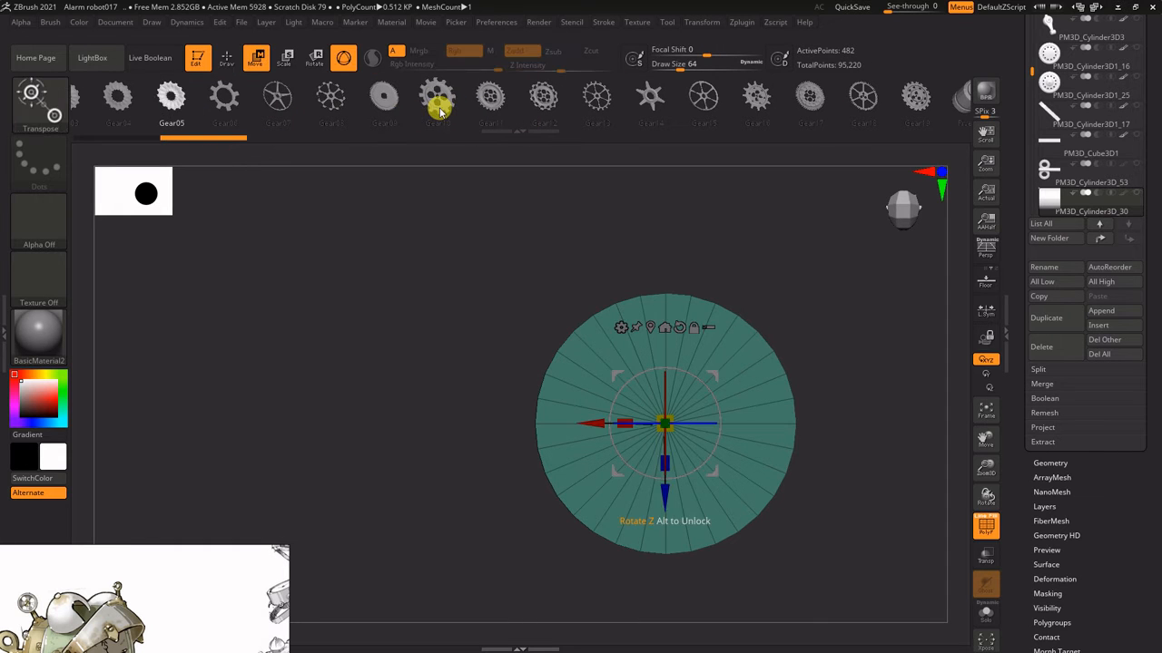
{"action": "left_click", "coordinate": [439, 109]}
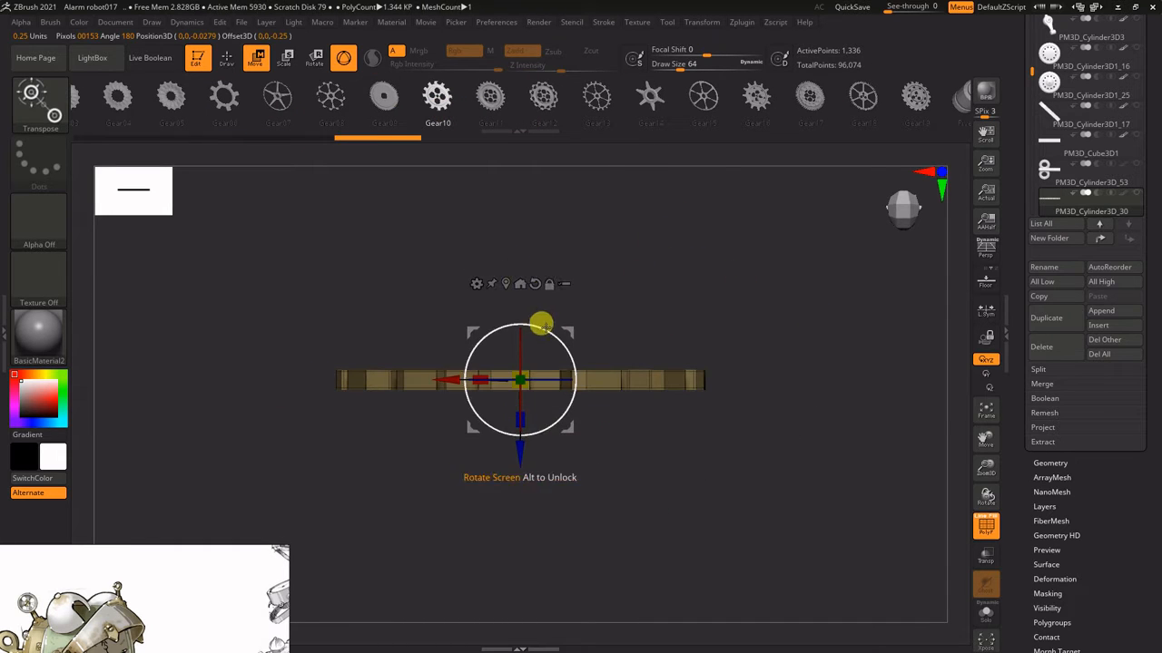
{"action": "left_click_drag", "start_coordinate": [545, 327], "coordinate": [553, 397]}
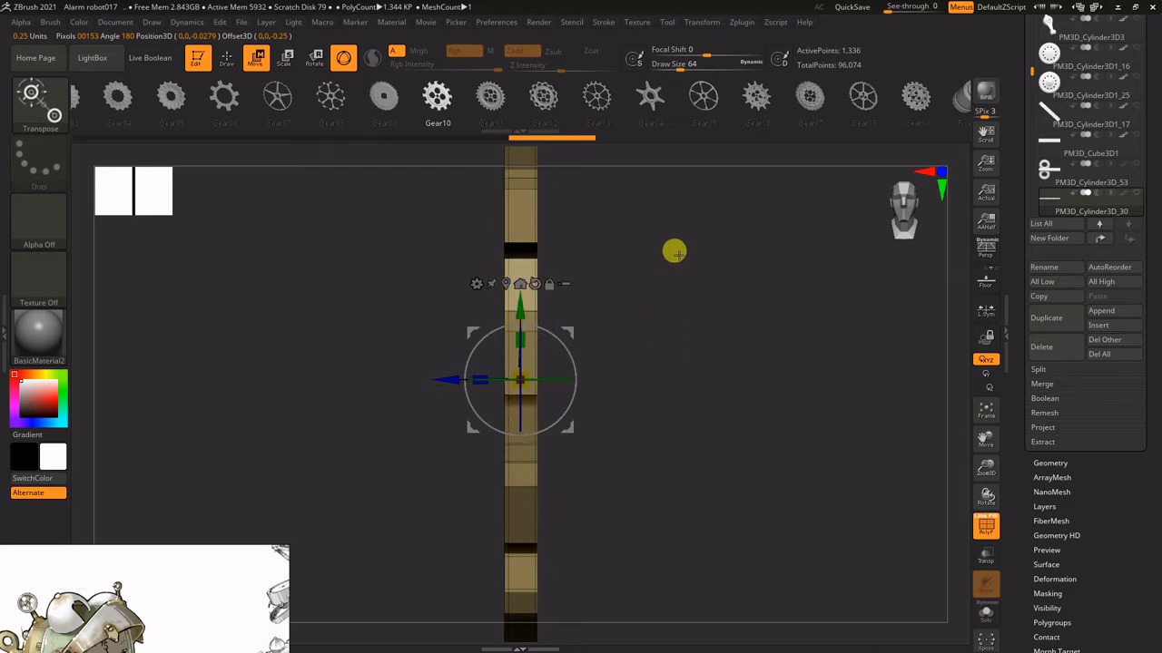
- Delete the surplus edge loops along the gear's rim with ZModeler and set the draw size to 2
{"action": "key", "text": "q"}
{"action": "key", "text": "b"}
{"action": "key", "text": "z"}
{"action": "key", "text": "m"}
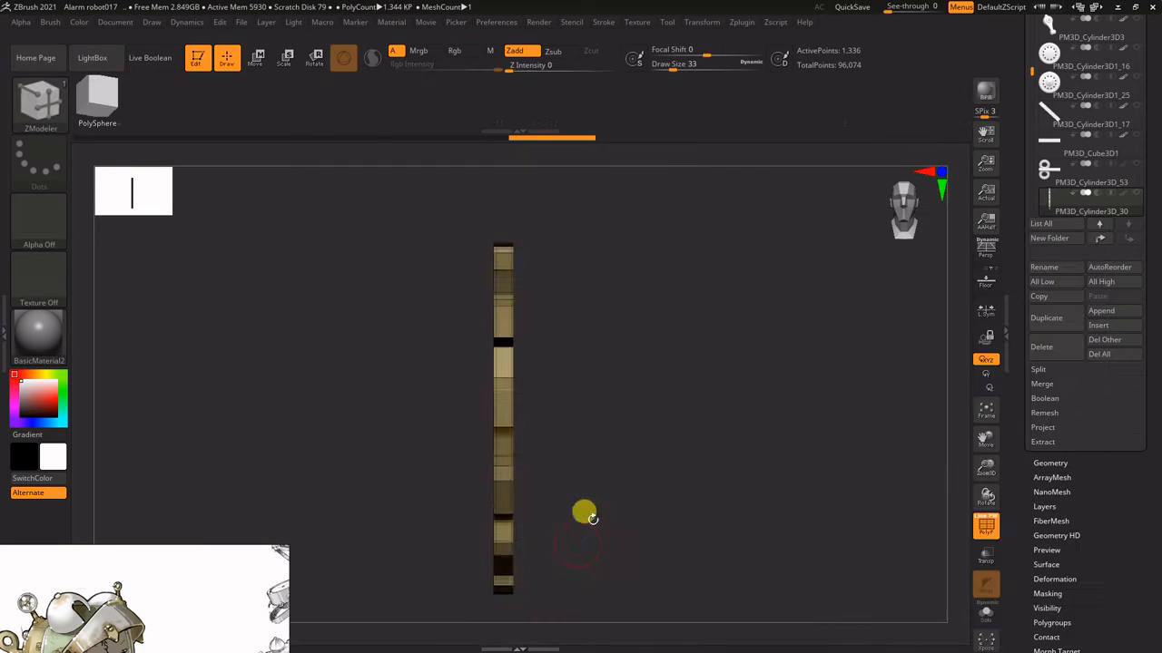
{"action": "right_click_drag", "start_coordinate": [584, 514], "coordinate": [529, 408], "text": "ctrl"}
{"action": "key", "text": "space"}
{"action": "left_click", "coordinate": [505, 407]}
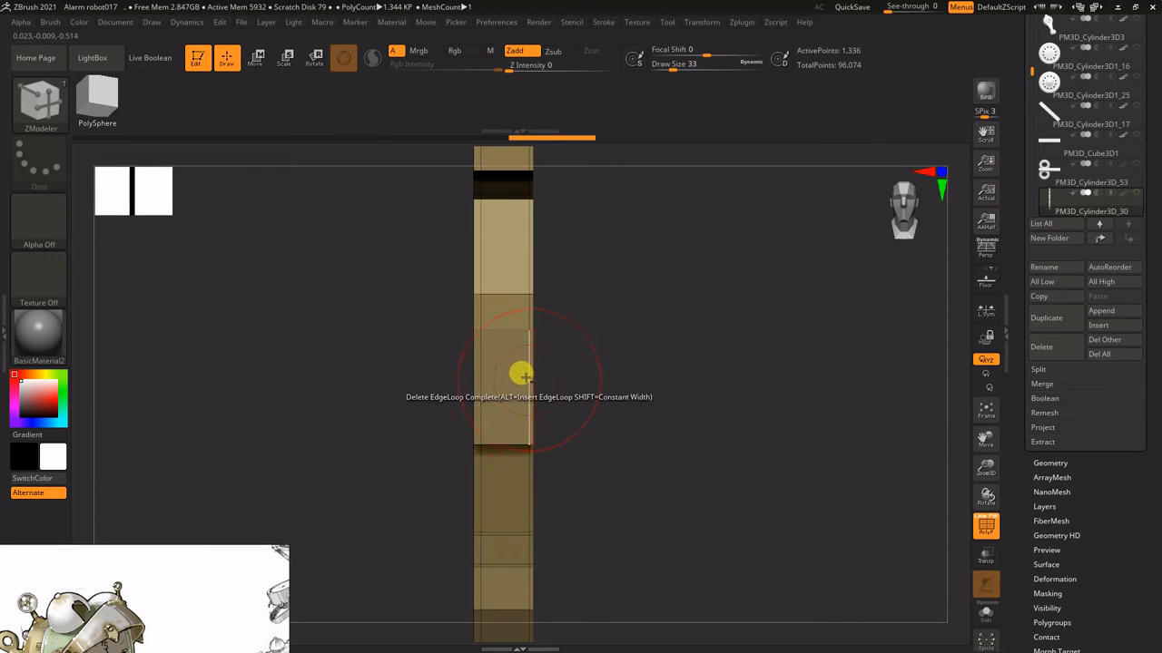
{"action": "key", "text": "space"}
{"action": "right_click_drag", "start_coordinate": [529, 409], "coordinate": [647, 454], "text": "ctrl"}
{"action": "key", "text": "s"}
{"action": "left_click_drag", "start_coordinate": [647, 452], "coordinate": [626, 454]}
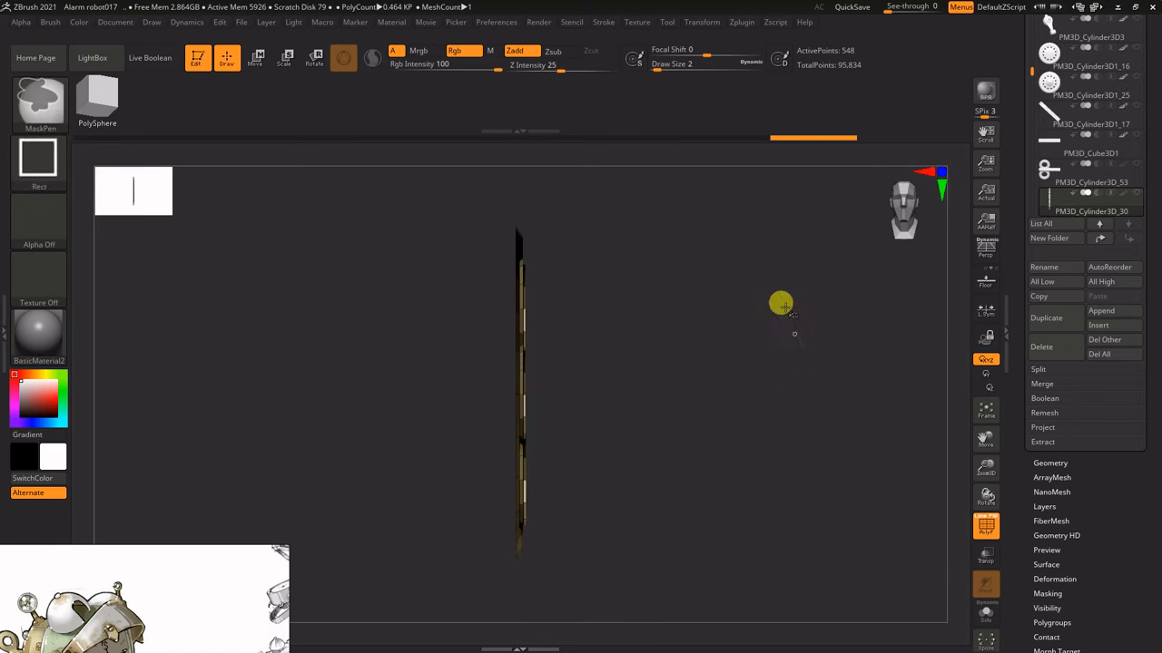
- Turn on double-sided display for the gear with half of its thickness hidden
{"action": "left_click_drag", "start_coordinate": [785, 307], "coordinate": [776, 298], "text": "ctrl"}
{"action": "left_click_drag", "start_coordinate": [787, 585], "coordinate": [998, 495], "text": "shift"}
{"action": "left_click_drag", "start_coordinate": [1154, 432], "coordinate": [1153, 9]}
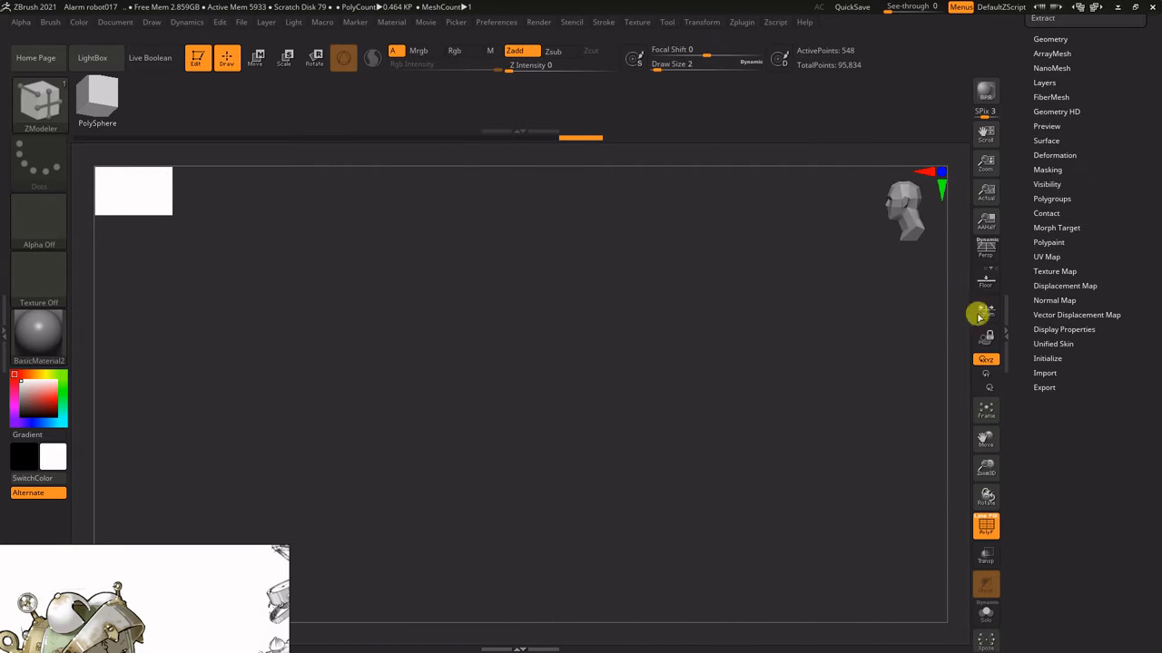
{"action": "left_click", "coordinate": [1063, 330]}
{"action": "left_click", "coordinate": [1056, 500]}
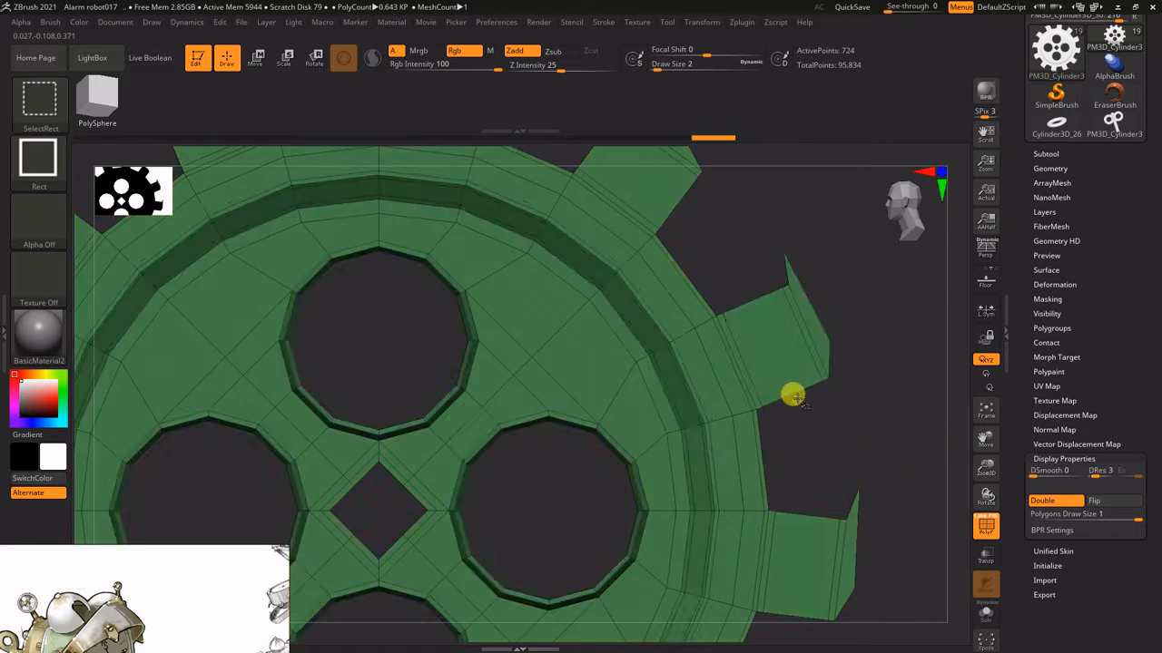
- Switch the selection brush to SelectLasso and delete the hidden half of the gear's thickness
{"action": "left_click", "coordinate": [792, 394], "text": "ctrl+alt+shift"}
{"action": "left_click", "coordinate": [39, 100], "text": "ctrl+shift"}
{"action": "left_click", "coordinate": [347, 162], "text": "ctrl+shift"}
{"action": "left_click_drag", "start_coordinate": [850, 379], "coordinate": [754, 395], "text": "ctrl+alt+shift"}
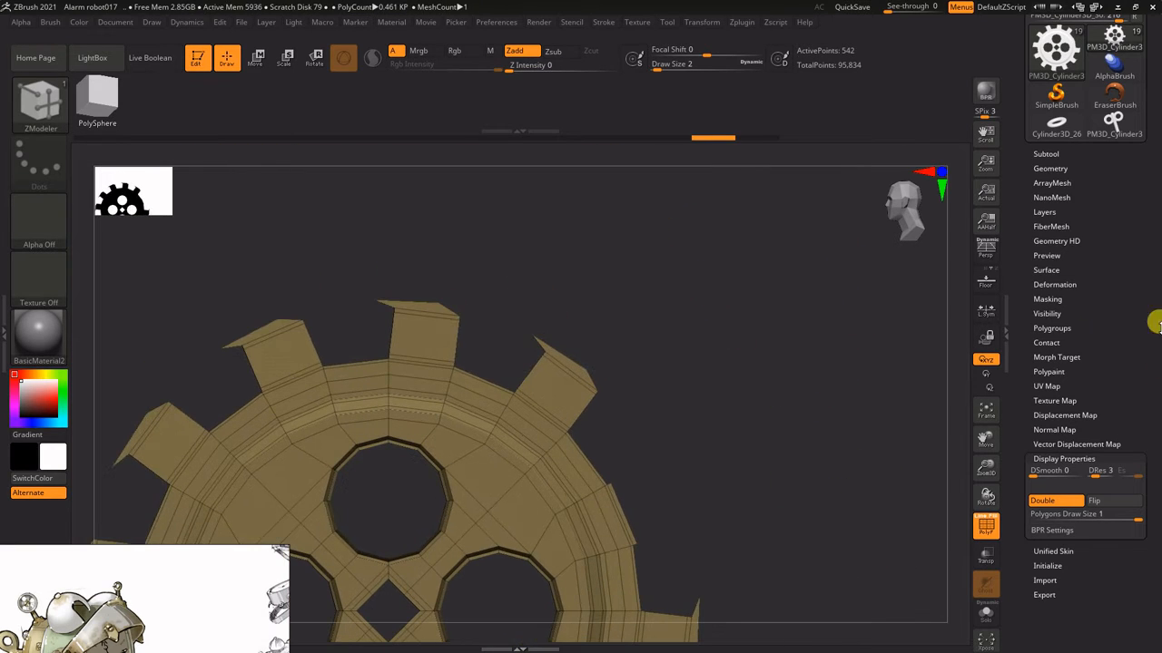
{"action": "left_click", "coordinate": [1050, 168]}
{"action": "left_click", "coordinate": [1058, 344]}
{"action": "left_click", "coordinate": [1058, 421]}
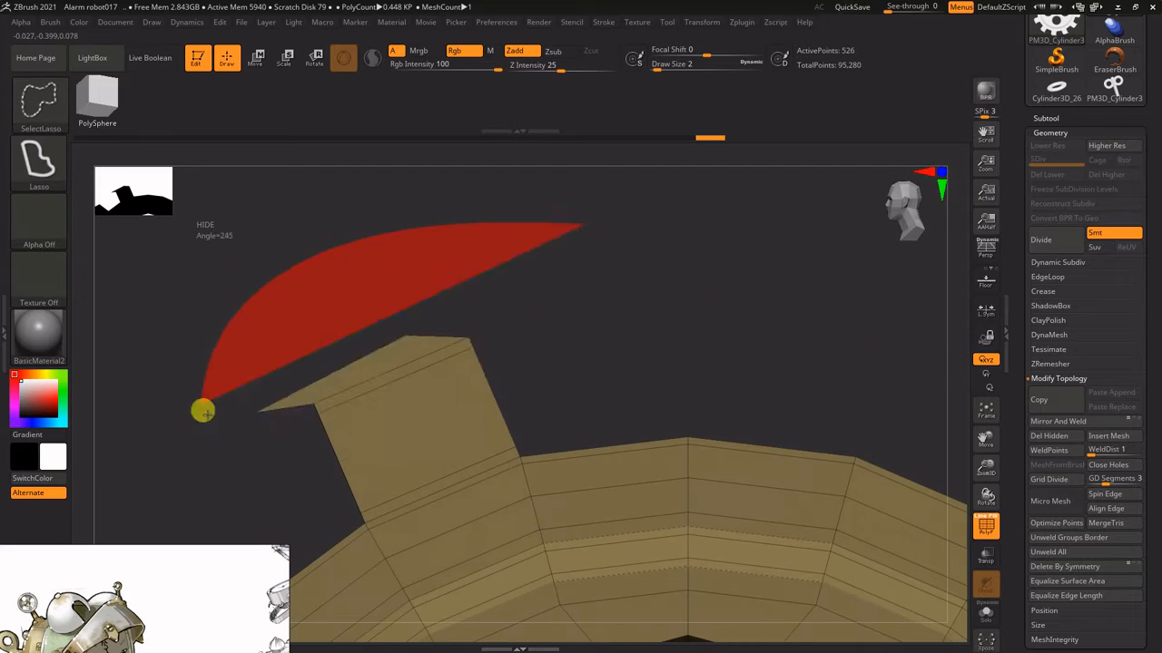
- Hide the gear's teeth one after another around the rim with lasso selections
{"action": "left_click_drag", "start_coordinate": [203, 411], "coordinate": [205, 413]}
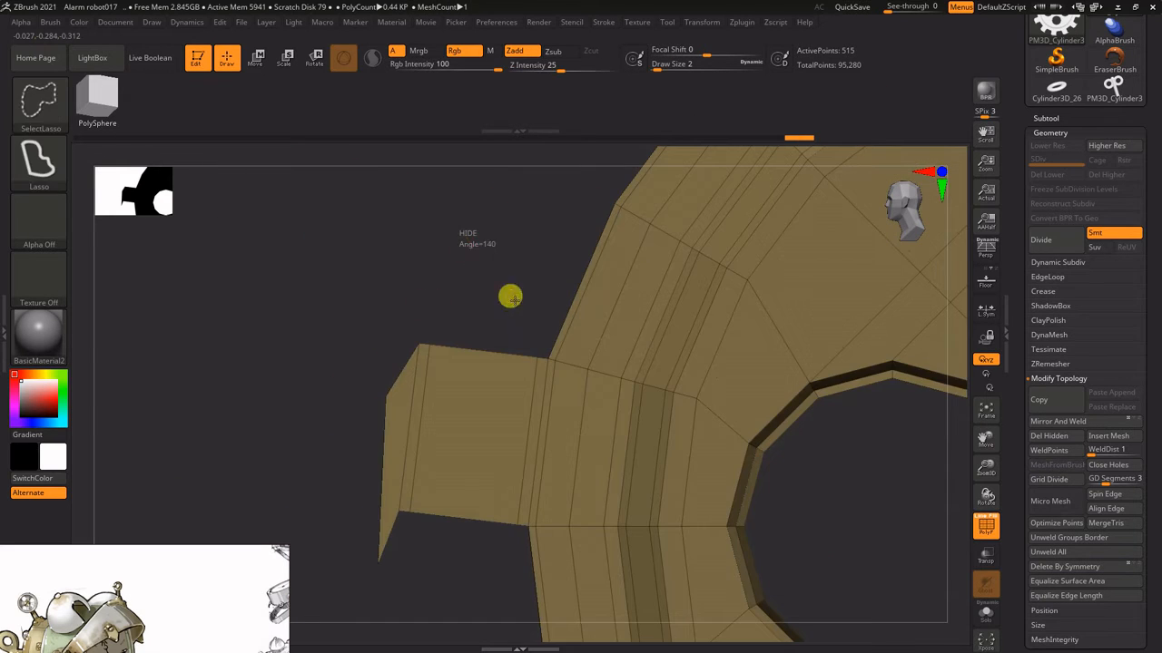
{"action": "left_click_drag", "start_coordinate": [391, 236], "coordinate": [351, 552]}
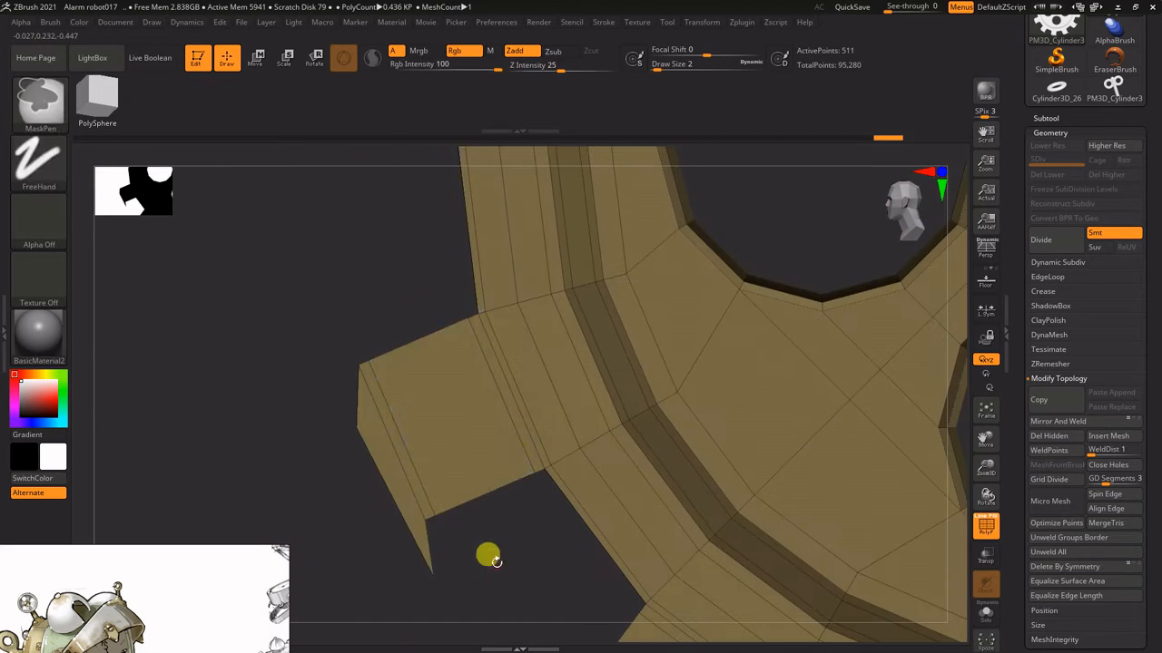
{"action": "left_click_drag", "start_coordinate": [487, 553], "coordinate": [487, 257]}
{"action": "left_click_drag", "start_coordinate": [374, 413], "coordinate": [380, 196]}
{"action": "left_click_drag", "start_coordinate": [542, 297], "coordinate": [537, 301]}
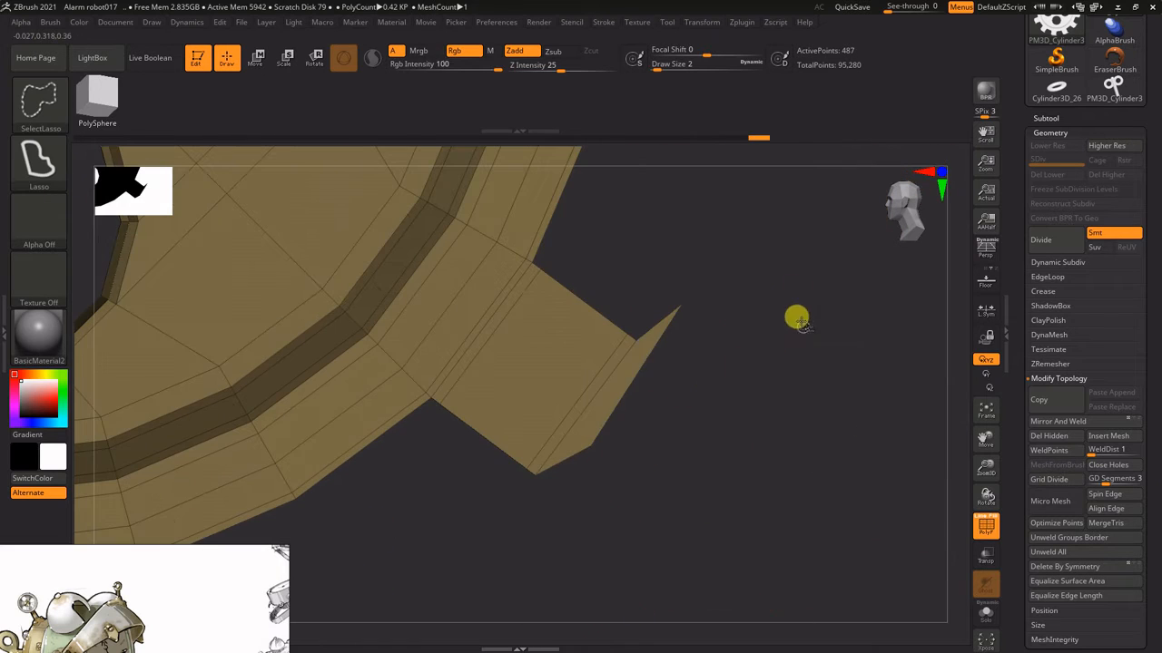
{"action": "left_click_drag", "start_coordinate": [796, 318], "coordinate": [535, 265], "text": "ctrl+shift"}
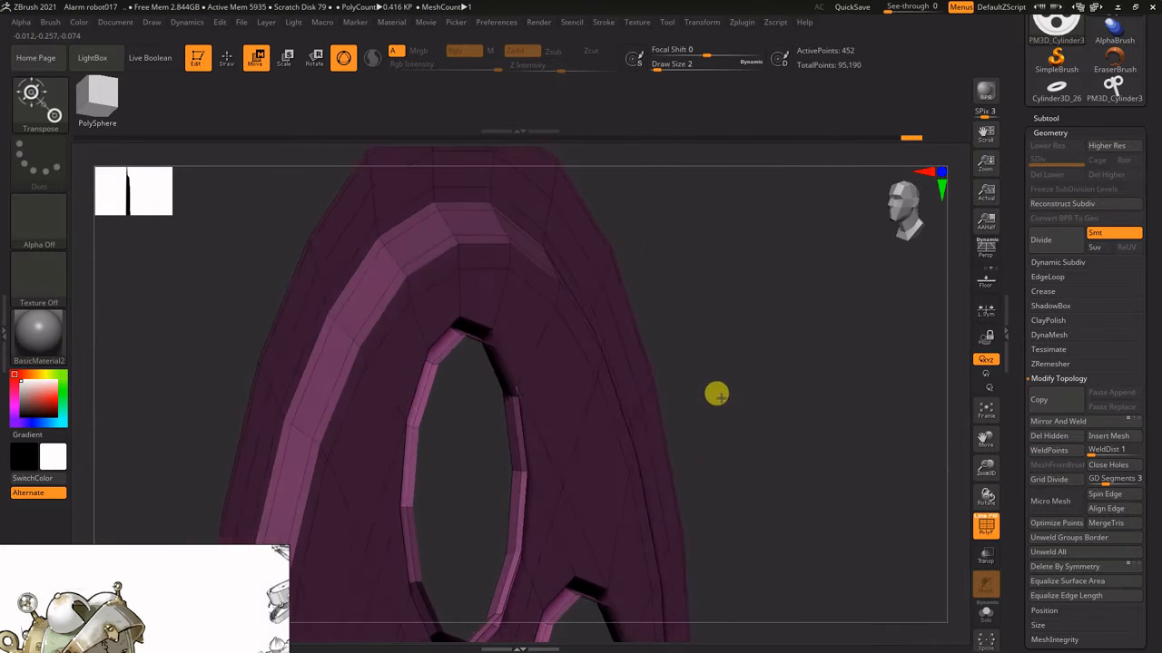
- Set the ZModeler edge action to Extrude with the EdgeLoop target and the Planar Angle modifier
{"action": "key", "text": "b"}
{"action": "left_click", "coordinate": [568, 220]}
{"action": "key", "text": "space"}
{"action": "left_click", "coordinate": [300, 358]}
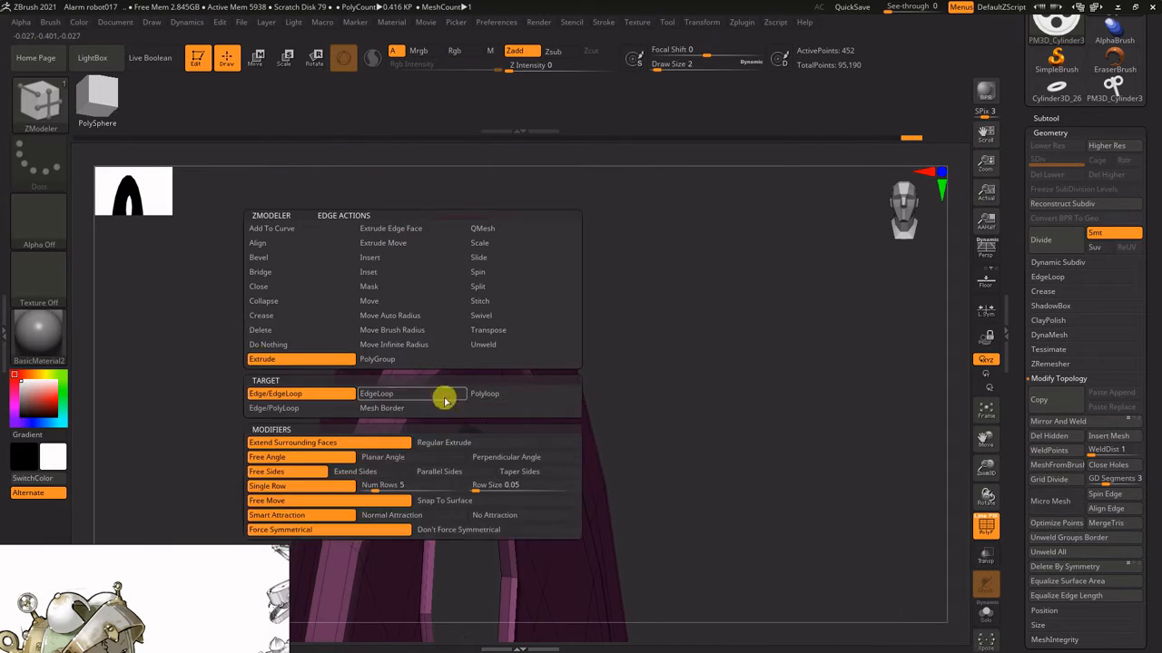
{"action": "left_click", "coordinate": [420, 466]}
{"action": "left_click", "coordinate": [460, 211]}
{"action": "mouse_move", "coordinate": [590, 272]}
{"action": "left_mouse_down"}
{"action": "mouse_move", "coordinate": [650, 316]}
{"action": "mouse_move", "coordinate": [590, 272]}
{"action": "left_mouse_up"}
{"action": "key", "text": "space"}
{"action": "left_click", "coordinate": [483, 451]}
{"action": "left_click_drag", "start_coordinate": [568, 218], "coordinate": [704, 282]}
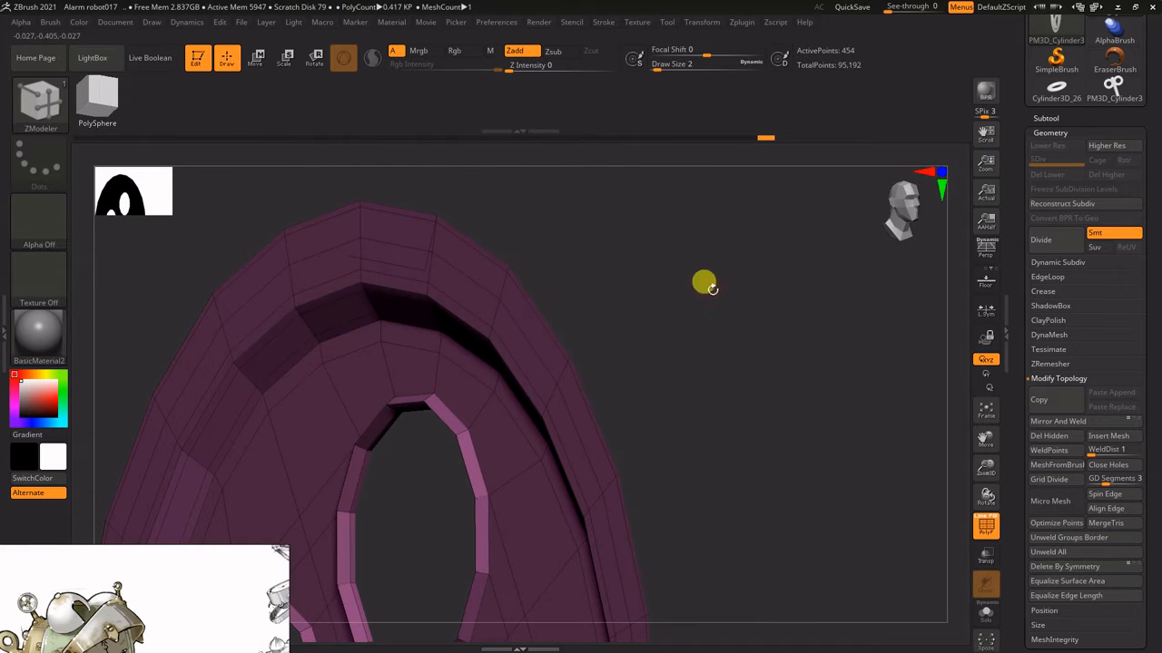
- Extrude the open edge loop of the toothless wheel's outer rim into a side wall
{"action": "key", "text": "space"}
{"action": "left_click", "coordinate": [532, 286]}
{"action": "left_click_drag", "start_coordinate": [744, 208], "coordinate": [456, 458]}
{"action": "left_click", "coordinate": [609, 226]}
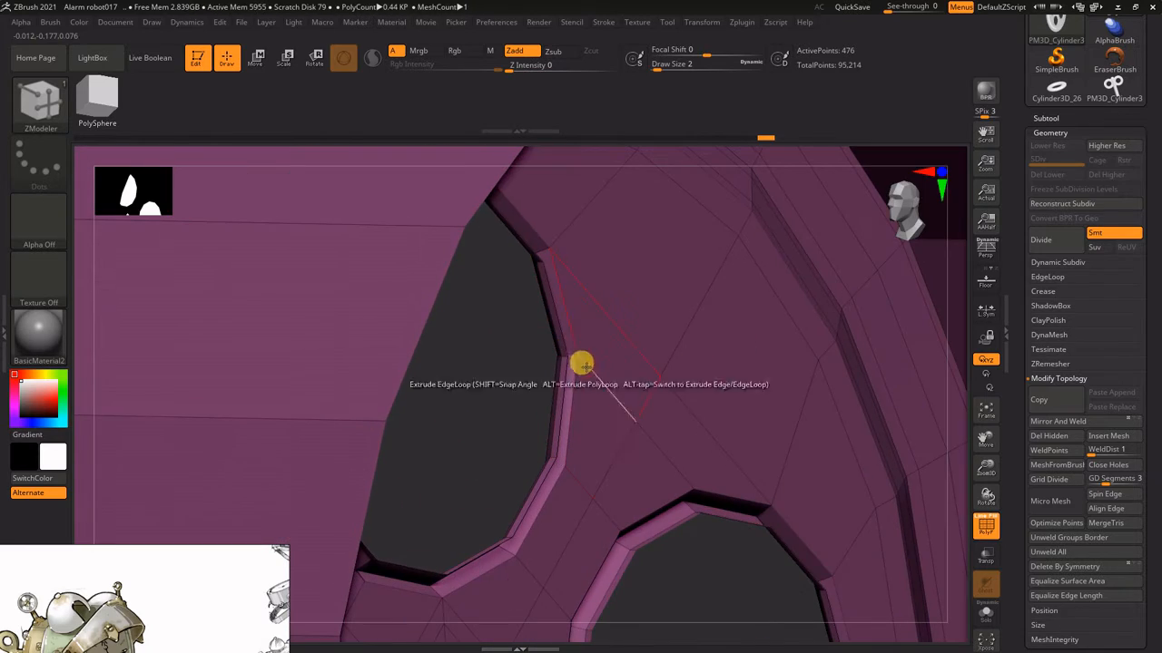
{"action": "right_click_drag", "start_coordinate": [582, 364], "coordinate": [573, 312]}
{"action": "key", "text": "ctrl+z"}
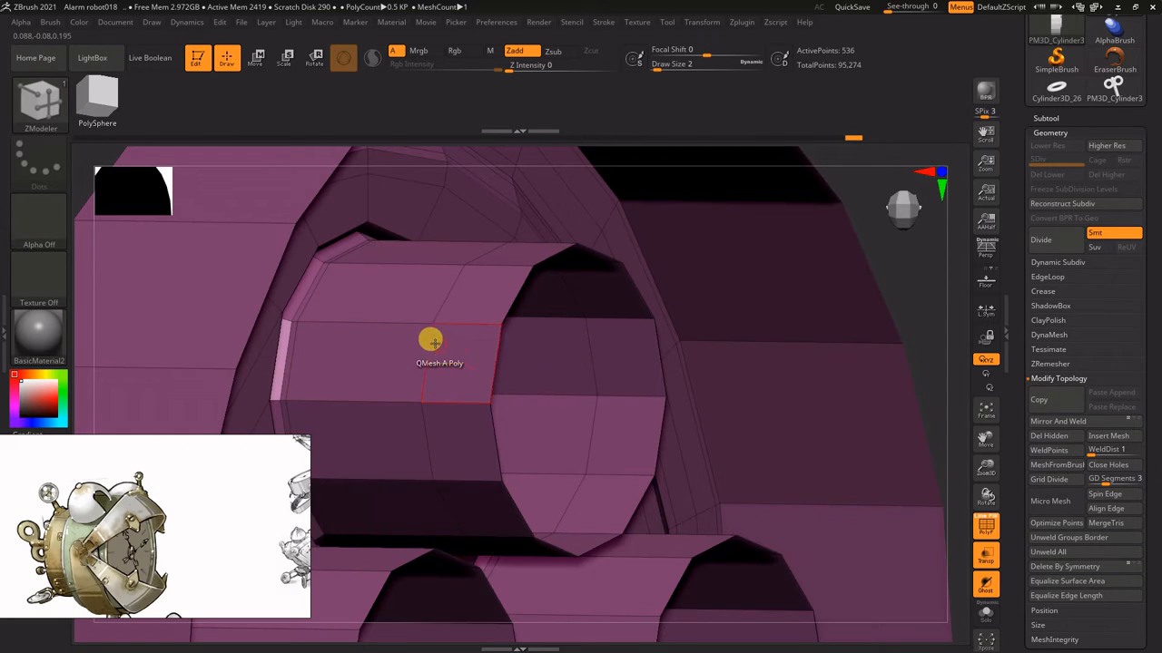
- Delete an extra edge loop from a hole's extruded wall and clip the protruding hole walls flush with the rim using ClipCurve
{"action": "key", "text": "space"}
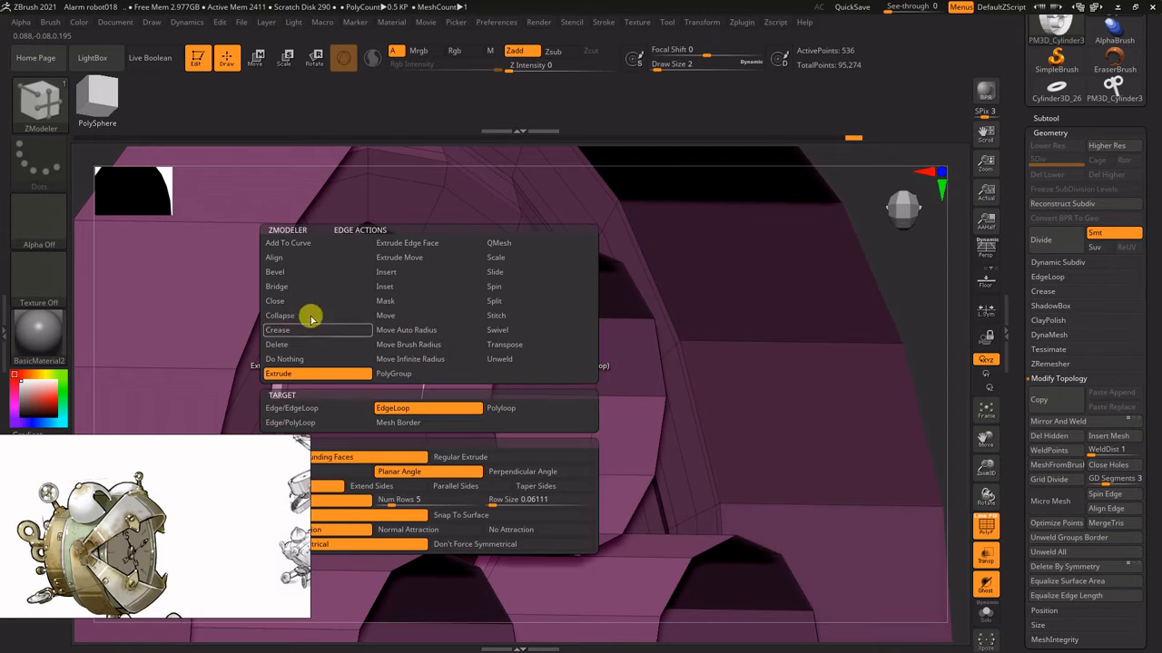
{"action": "left_click", "coordinate": [279, 344]}
{"action": "left_click", "coordinate": [445, 390]}
{"action": "mouse_move", "coordinate": [697, 330]}
{"action": "right_mouse_down", "text": "shift"}
{"action": "mouse_move", "coordinate": [770, 402]}
{"action": "mouse_move", "coordinate": [769, 381]}
{"action": "right_mouse_up", "text": "shift"}
{"action": "left_click", "coordinate": [39, 104], "text": "ctrl+shift"}
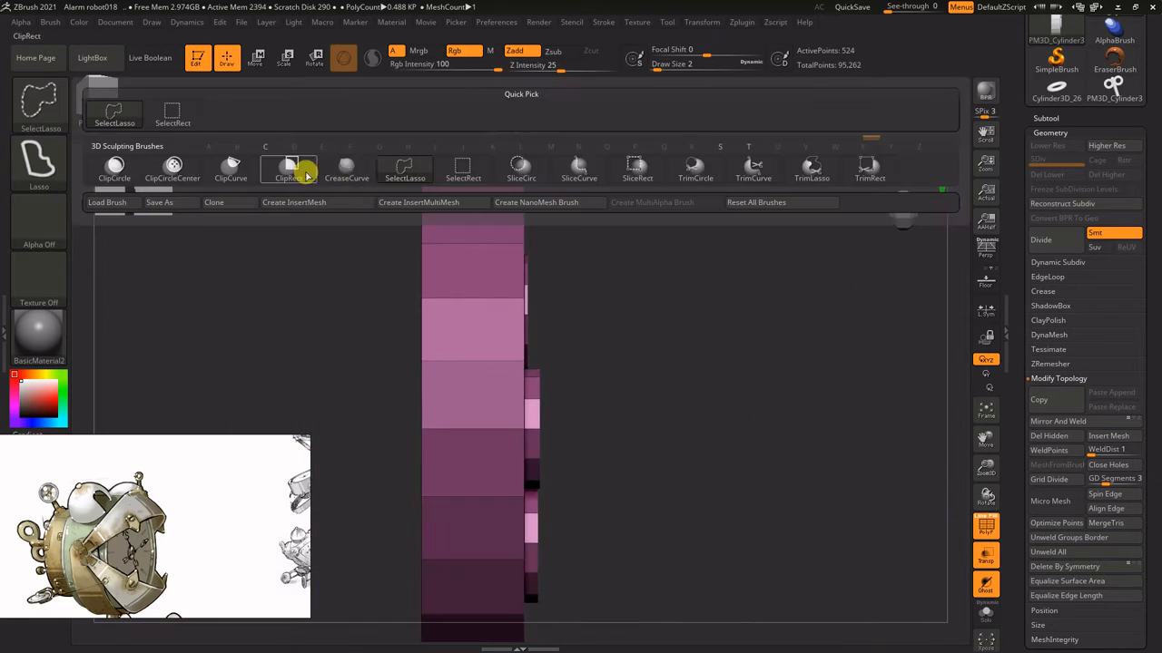
{"action": "left_click", "coordinate": [231, 169], "text": "ctrl+shift"}
{"action": "mouse_move", "coordinate": [503, 249]}
{"action": "left_mouse_down", "text": "ctrl+shift"}
{"action": "mouse_move", "coordinate": [467, 564]}
{"action": "mouse_move", "coordinate": [492, 635]}
{"action": "left_mouse_up", "text": "ctrl+shift"}
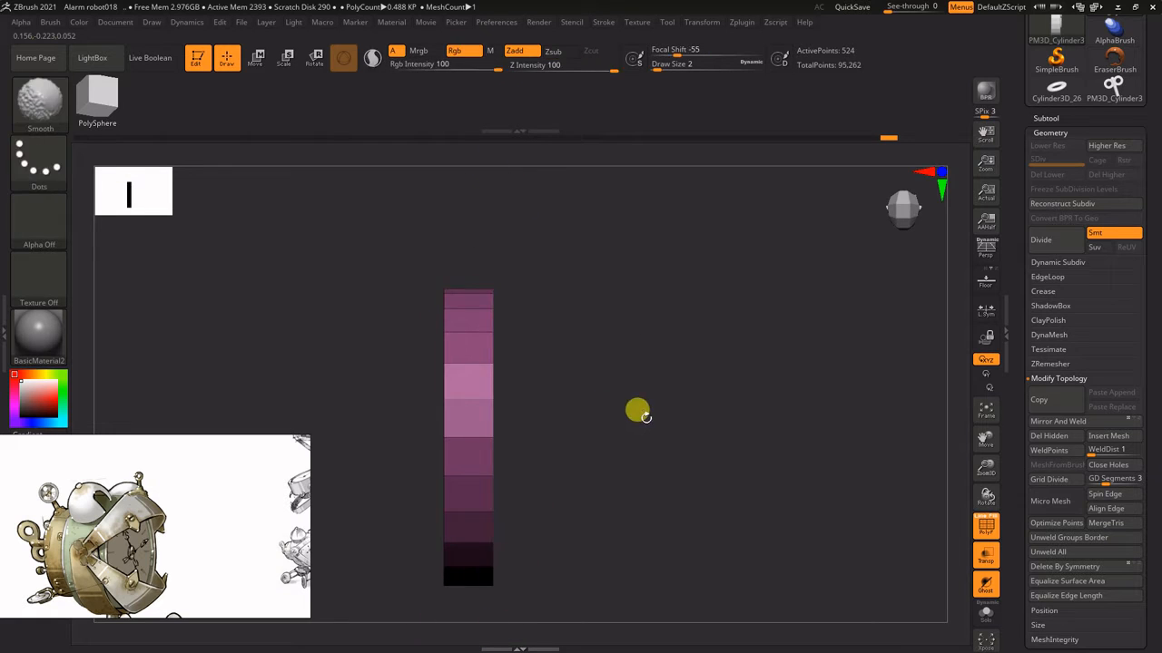
- Try to mirror and weld the wheel half, and undo it
{"action": "mouse_move", "coordinate": [642, 414]}
{"action": "right_mouse_down", "text": "shift"}
{"action": "mouse_move", "coordinate": [740, 262]}
{"action": "mouse_move", "coordinate": [653, 402]}
{"action": "right_mouse_up", "text": "shift"}
{"action": "scroll", "coordinate": [1148, 324], "scroll_direction": "down", "scroll_amount": 1}
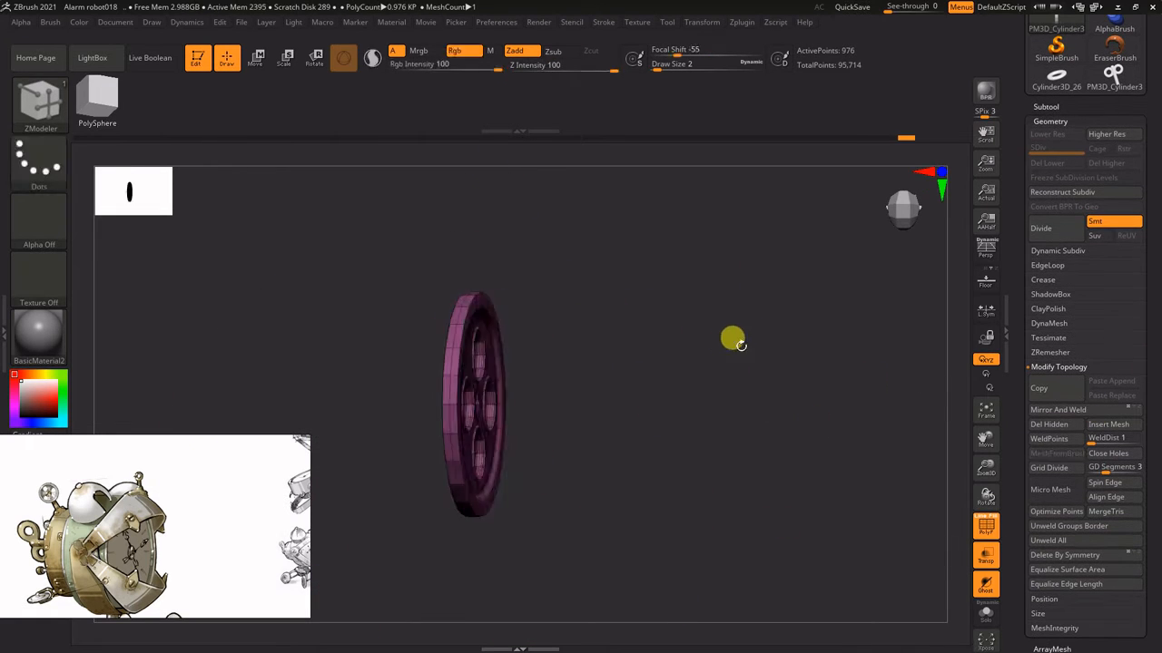
{"action": "key", "text": "ctrl+z"}
{"action": "key", "text": "ctrl+z"}
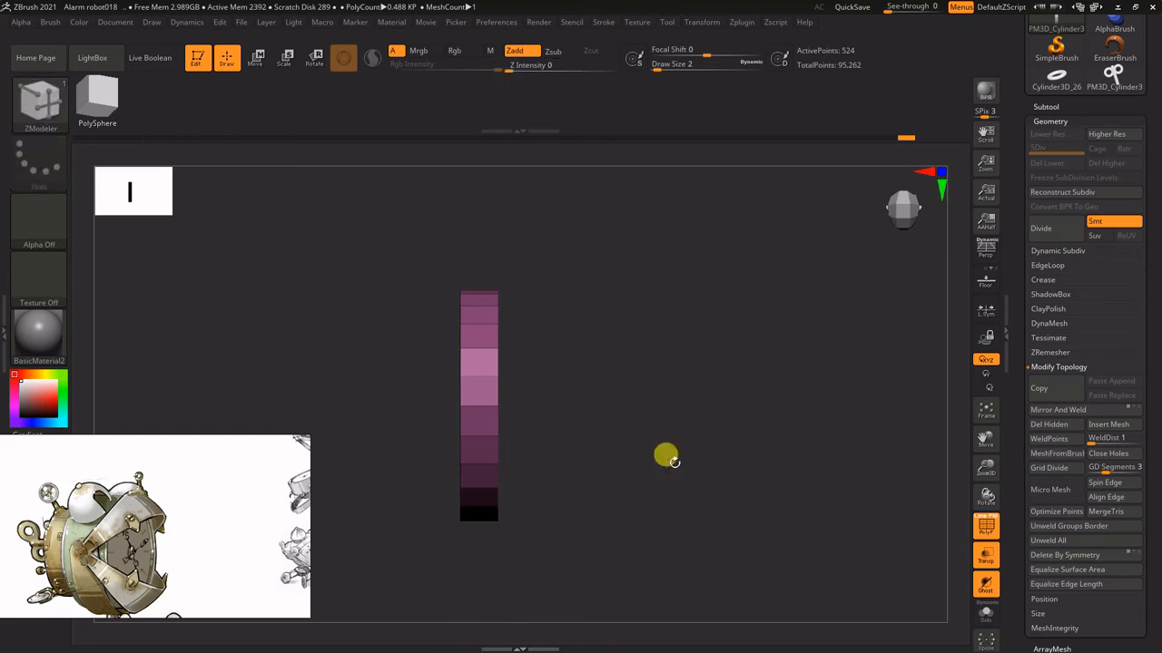
- Switch the masking brush to MaskRect and mask one side of the wheel half in edge-on view
{"action": "mouse_move", "coordinate": [666, 454]}
{"action": "left_mouse_down"}
{"action": "mouse_move", "coordinate": [646, 314]}
{"action": "mouse_move", "coordinate": [635, 314]}
{"action": "left_mouse_up"}
{"action": "left_click", "coordinate": [40, 103], "text": "ctrl"}
{"action": "left_click", "coordinate": [289, 168], "text": "ctrl"}
{"action": "left_click", "coordinate": [40, 104], "text": "ctrl"}
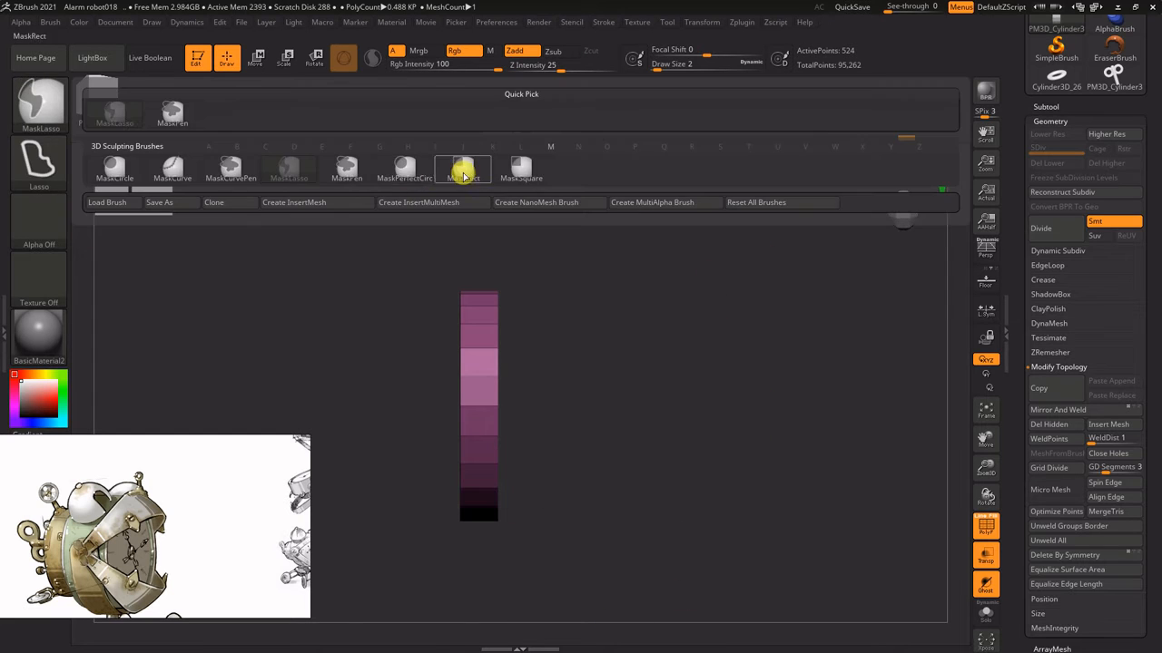
{"action": "left_click", "coordinate": [463, 176], "text": "ctrl"}
{"action": "left_click_drag", "start_coordinate": [676, 238], "coordinate": [496, 646], "text": "ctrl"}
{"action": "left_click_drag", "start_coordinate": [355, 191], "coordinate": [482, 622], "text": "ctrl"}
- Move the unmasked side of the wheel outward by about 0.0424 and mirror and weld the half into a full wheel
{"action": "key", "text": "w"}
{"action": "left_click_drag", "start_coordinate": [395, 405], "coordinate": [381, 403]}
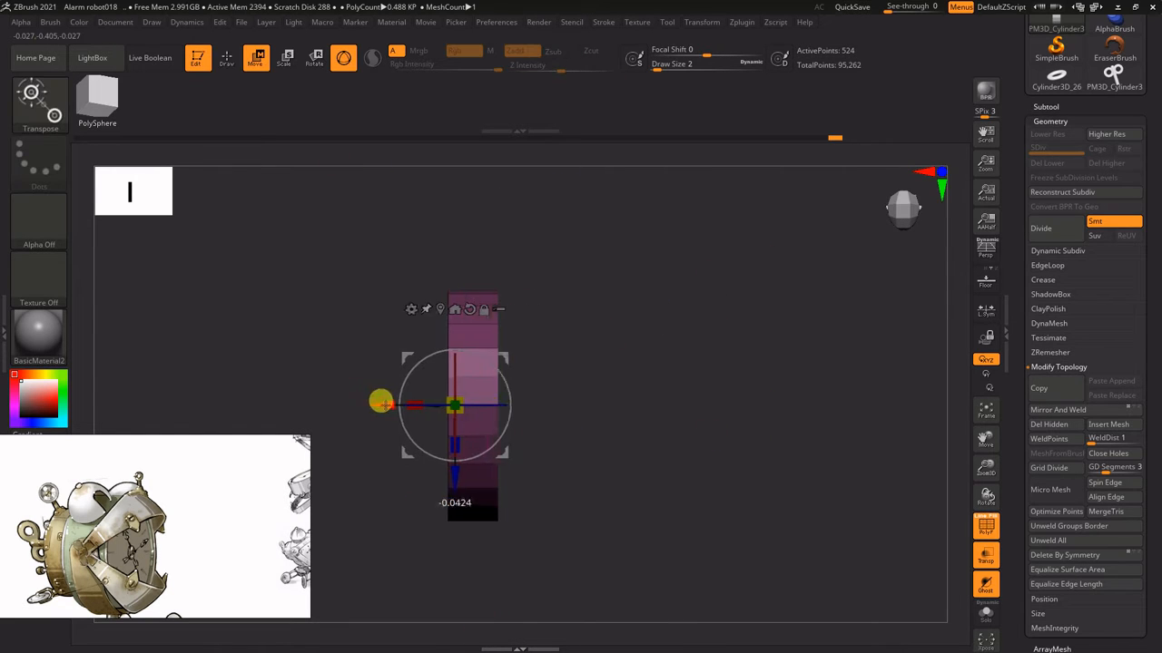
{"action": "left_click", "coordinate": [1068, 414]}
{"action": "left_click_drag", "start_coordinate": [817, 354], "coordinate": [735, 412]}
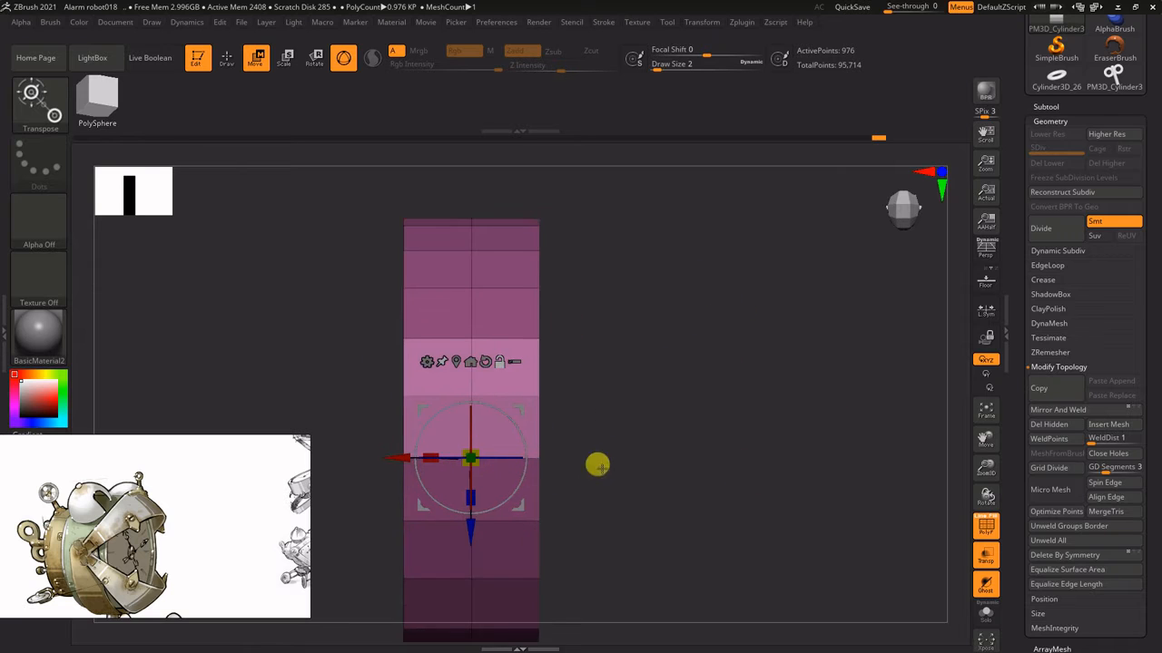
{"action": "left_click_drag", "start_coordinate": [596, 464], "coordinate": [607, 441], "text": "alt"}
{"action": "left_click_drag", "start_coordinate": [441, 435], "coordinate": [506, 451]}
{"action": "mouse_move", "coordinate": [617, 381]}
{"action": "left_mouse_down", "text": "shift"}
{"action": "mouse_move", "coordinate": [829, 312]}
{"action": "mouse_move", "coordinate": [506, 435]}
{"action": "left_mouse_up", "text": "shift"}
- Delete the walls inside the wheel's central diamond hole with the Polygroup All target and close the hole
{"action": "key", "text": "q"}
{"action": "left_click_drag", "start_coordinate": [511, 358], "coordinate": [511, 381], "text": "alt"}
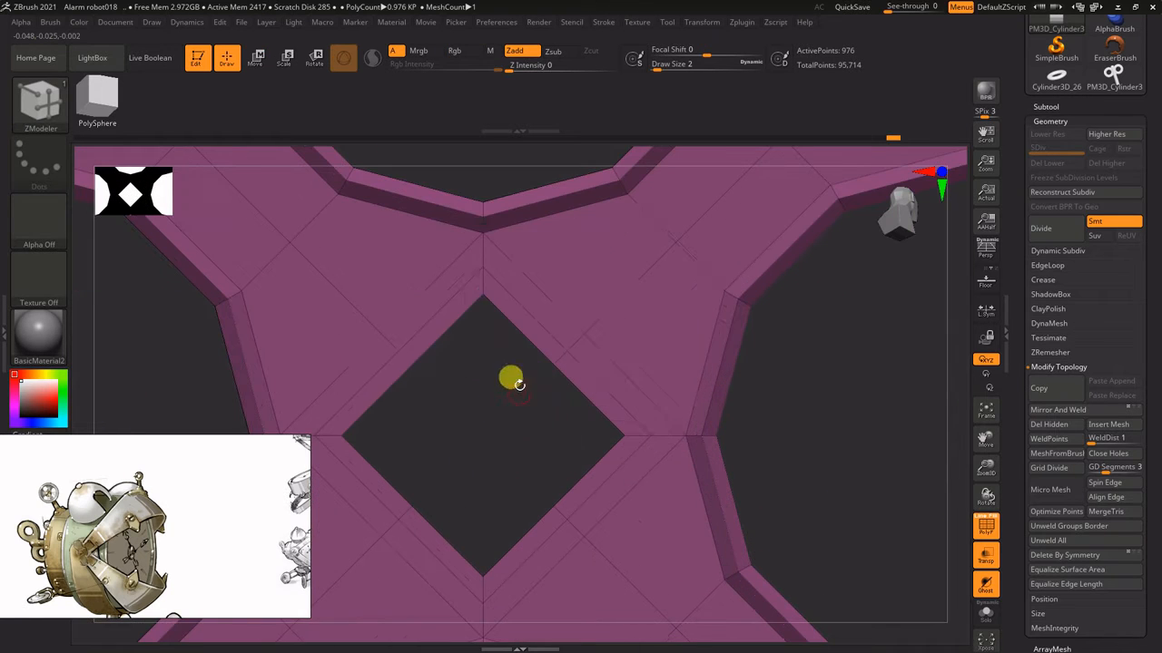
{"action": "key", "text": "space"}
{"action": "left_click", "coordinate": [490, 407]}
{"action": "key", "text": "space"}
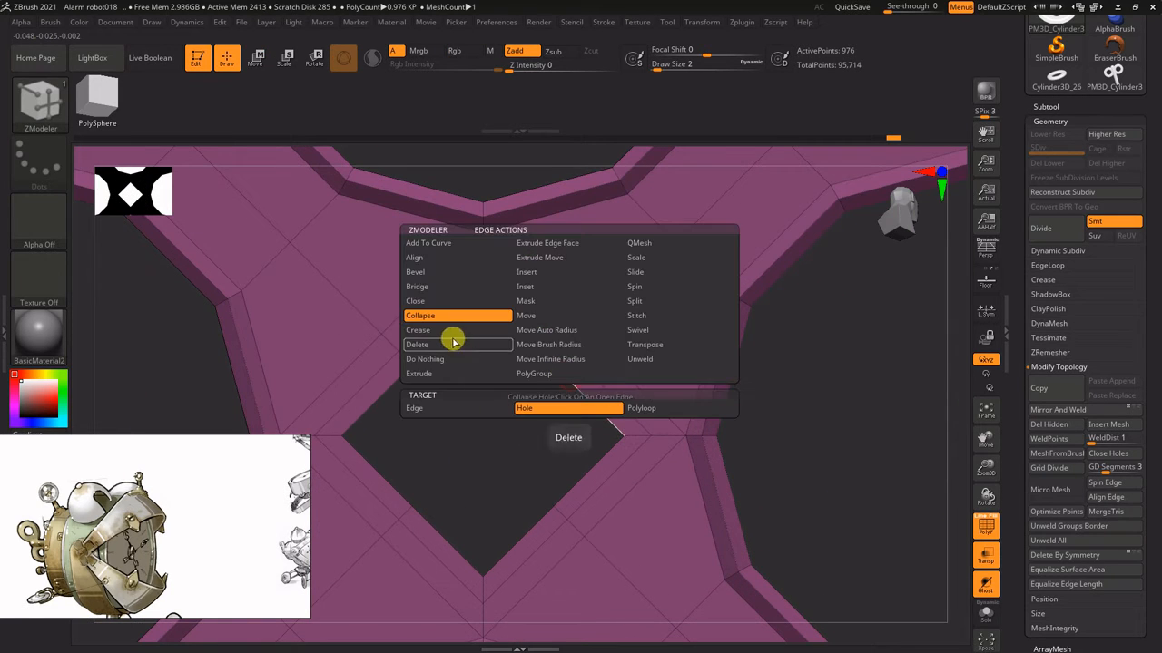
{"action": "left_click", "coordinate": [453, 344]}
{"action": "left_click_drag", "start_coordinate": [565, 384], "coordinate": [575, 457]}
{"action": "key", "text": "space"}
{"action": "left_click", "coordinate": [662, 393]}
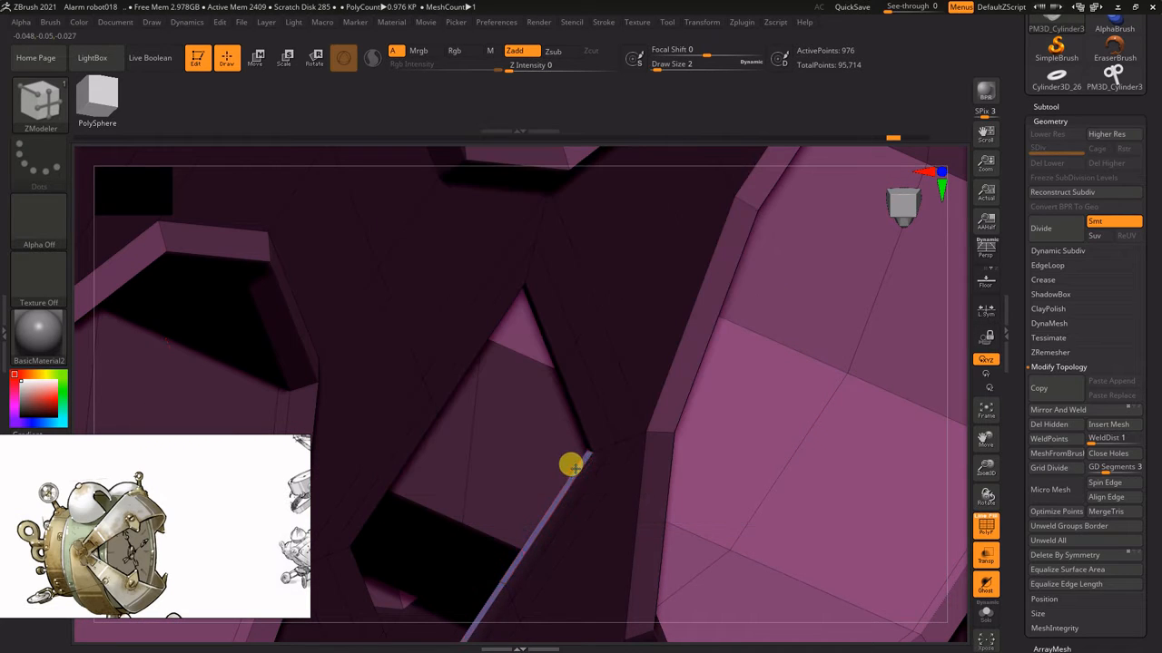
{"action": "key", "text": "space"}
{"action": "left_click", "coordinate": [390, 198]}
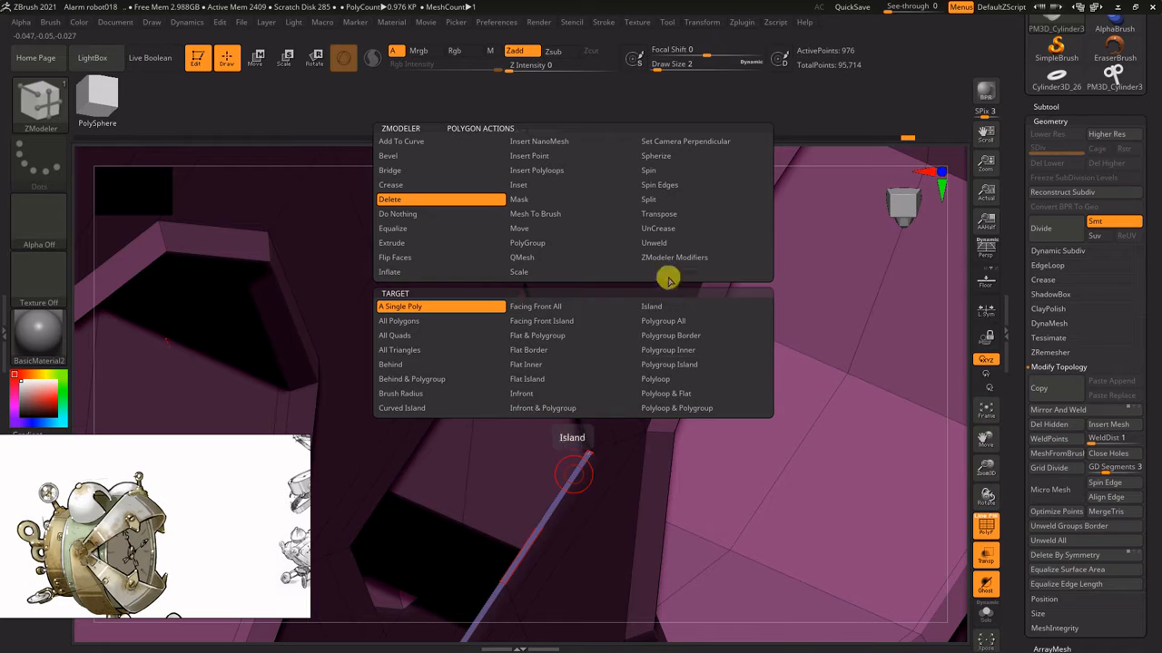
{"action": "left_click", "coordinate": [662, 320]}
{"action": "key", "text": "space"}
{"action": "left_click", "coordinate": [573, 403]}
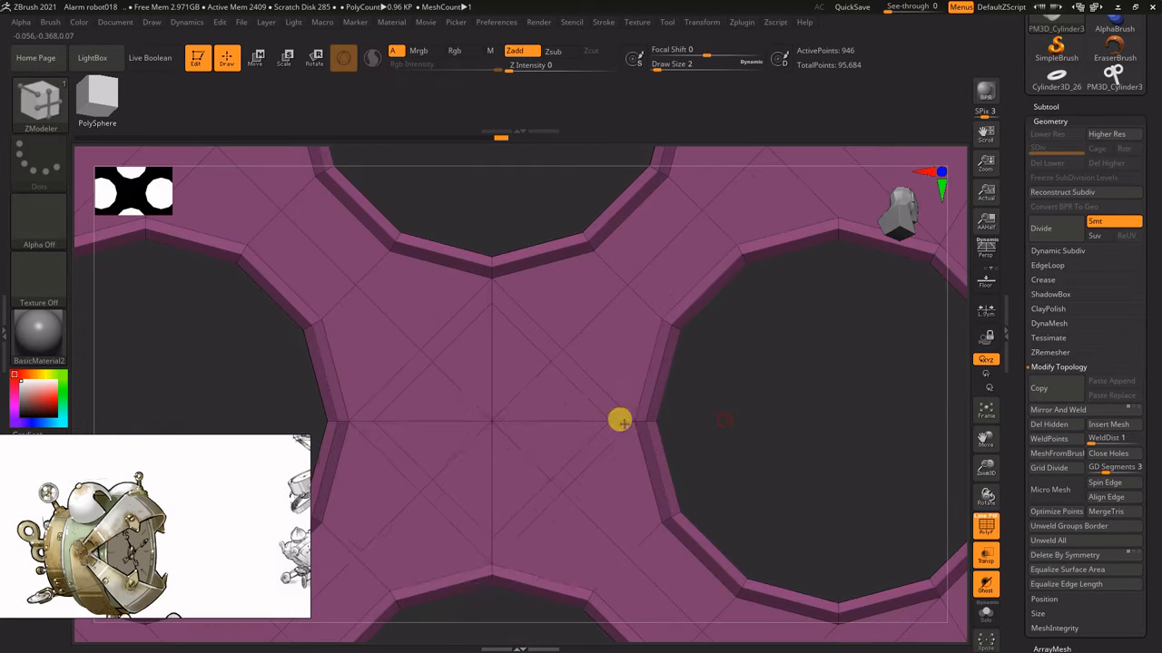
- Insert the Fasteners_23 screw from IMM ModelKit at the wheel's center and clear the mask
{"action": "key", "text": "ctrl+shift"}
{"action": "key", "text": "b"}
{"action": "key", "text": "i"}
{"action": "left_click", "coordinate": [555, 445]}
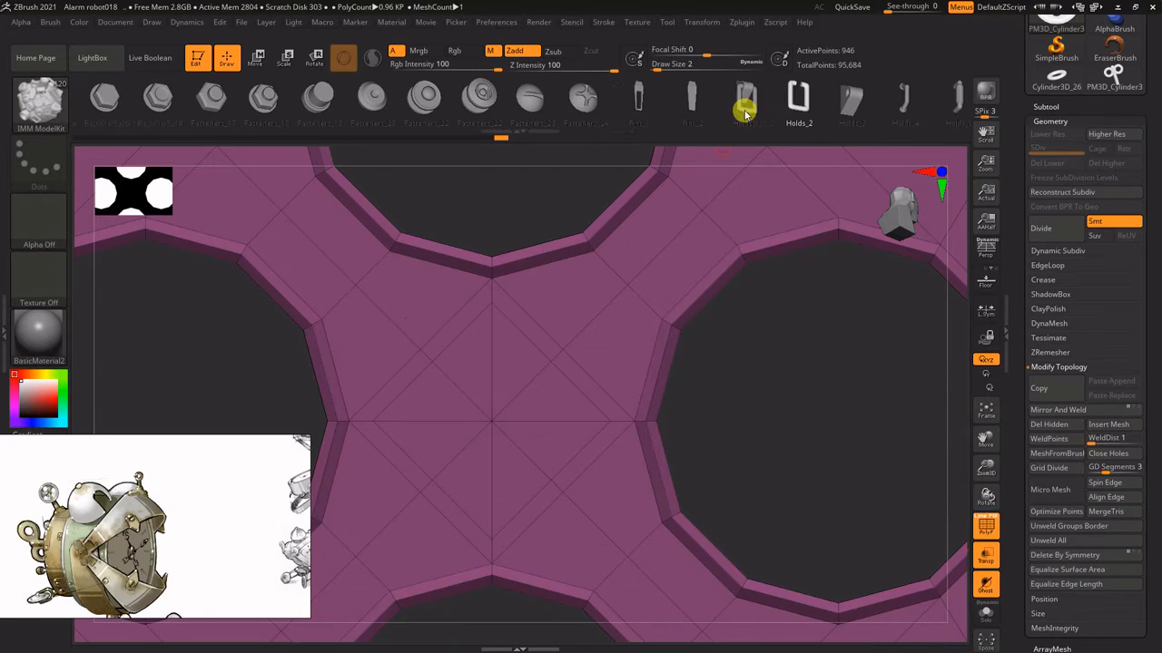
{"action": "left_click_drag", "start_coordinate": [493, 421], "coordinate": [602, 463]}
{"action": "left_click_drag", "start_coordinate": [712, 382], "coordinate": [535, 197], "text": "alt"}
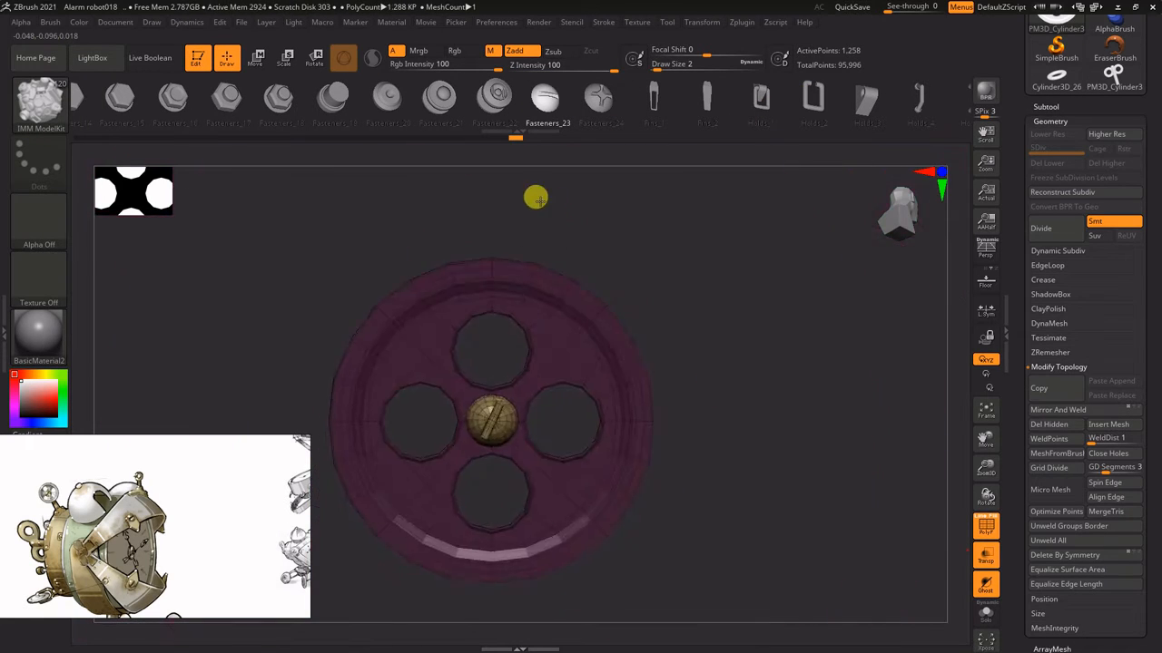
{"action": "left_click_drag", "start_coordinate": [694, 269], "coordinate": [781, 299], "text": "shift"}
{"action": "left_click_drag", "start_coordinate": [817, 318], "coordinate": [861, 339], "text": "ctrl"}
- Preview the wheel and screw with dynamic subdivision and switch the smoothing off again
{"action": "key", "text": "f"}
{"action": "key", "text": "d"}
{"action": "left_click", "coordinate": [513, 215]}
{"action": "mouse_move", "coordinate": [689, 254]}
{"action": "left_mouse_down"}
{"action": "mouse_move", "coordinate": [739, 267]}
{"action": "mouse_move", "coordinate": [768, 310]}
{"action": "mouse_move", "coordinate": [804, 332]}
{"action": "mouse_move", "coordinate": [630, 361]}
{"action": "left_mouse_up"}
{"action": "key", "text": "shift+d"}
{"action": "mouse_move", "coordinate": [659, 221]}
{"action": "left_mouse_down", "text": "ctrl+shift"}
{"action": "mouse_move", "coordinate": [496, 627]}
{"action": "mouse_move", "coordinate": [672, 430]}
{"action": "left_mouse_up", "text": "ctrl+shift"}
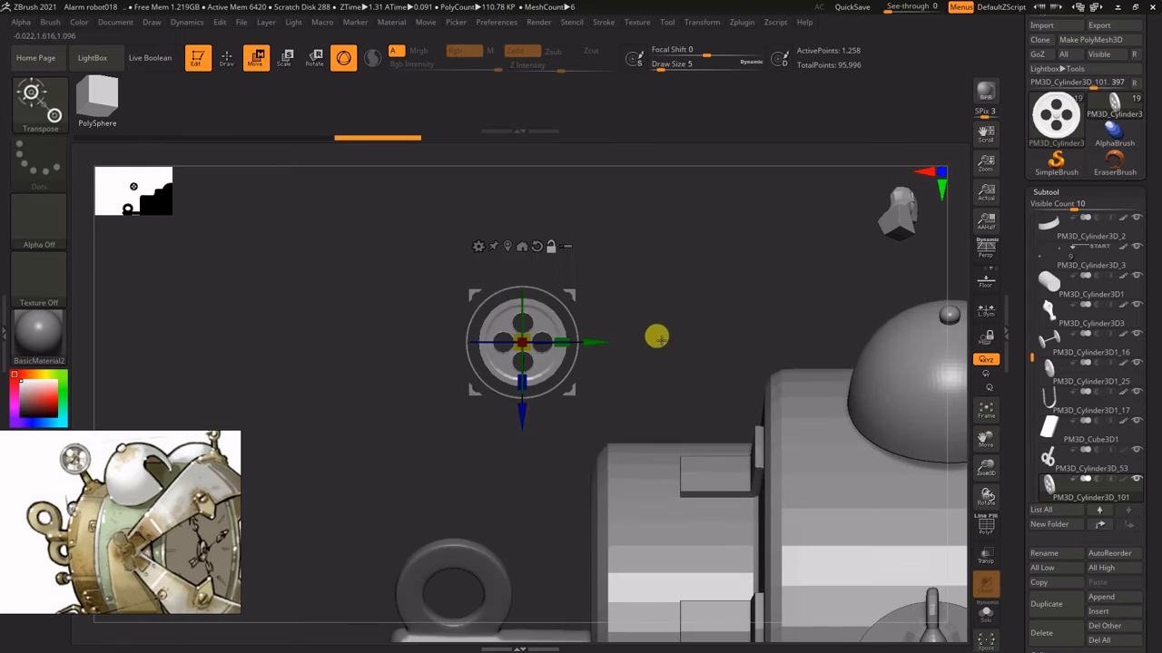
- Select the robot's main body subtool and view it in isolation with its polyframe shown
{"action": "left_click_drag", "start_coordinate": [692, 279], "coordinate": [701, 279]}
{"action": "left_click_drag", "start_coordinate": [782, 221], "coordinate": [730, 290], "text": "alt"}
{"action": "left_click_drag", "start_coordinate": [637, 303], "coordinate": [691, 273]}
{"action": "left_click", "coordinate": [692, 329], "text": "alt"}
{"action": "key", "text": "shift+f"}
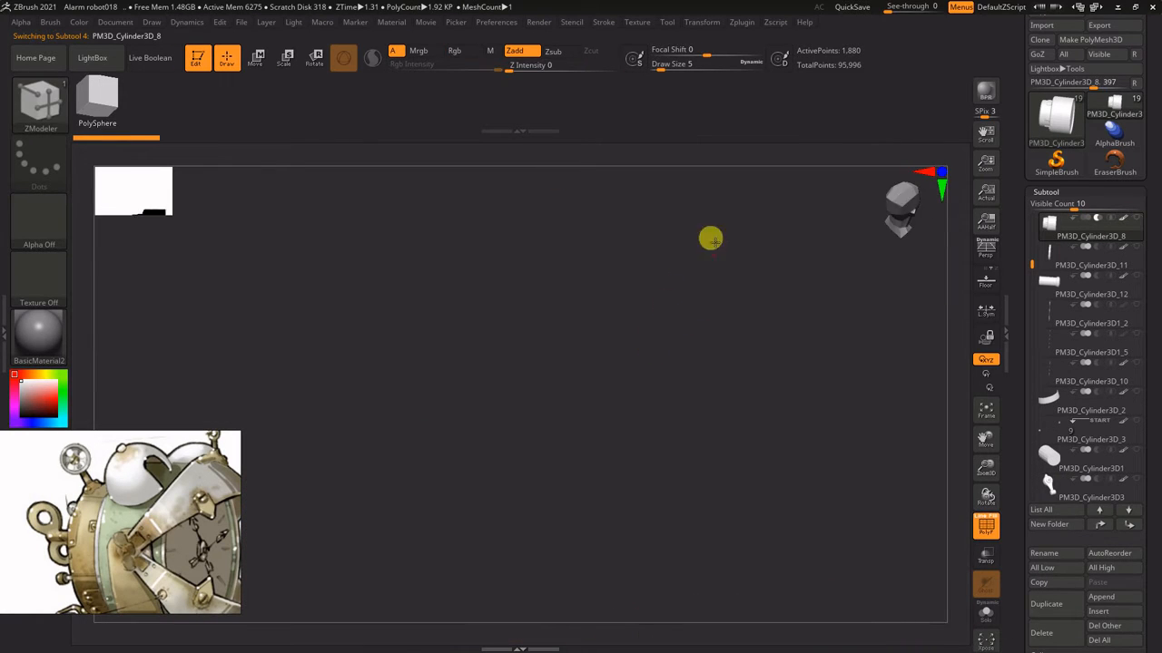
{"action": "key", "text": "f"}
- Mark a patch across the top of the body's stepped edge and QMesh it into a raised curved plate
{"action": "left_click_drag", "start_coordinate": [824, 341], "coordinate": [835, 399]}
{"action": "right_click_drag", "start_coordinate": [585, 317], "coordinate": [575, 365], "text": "alt"}
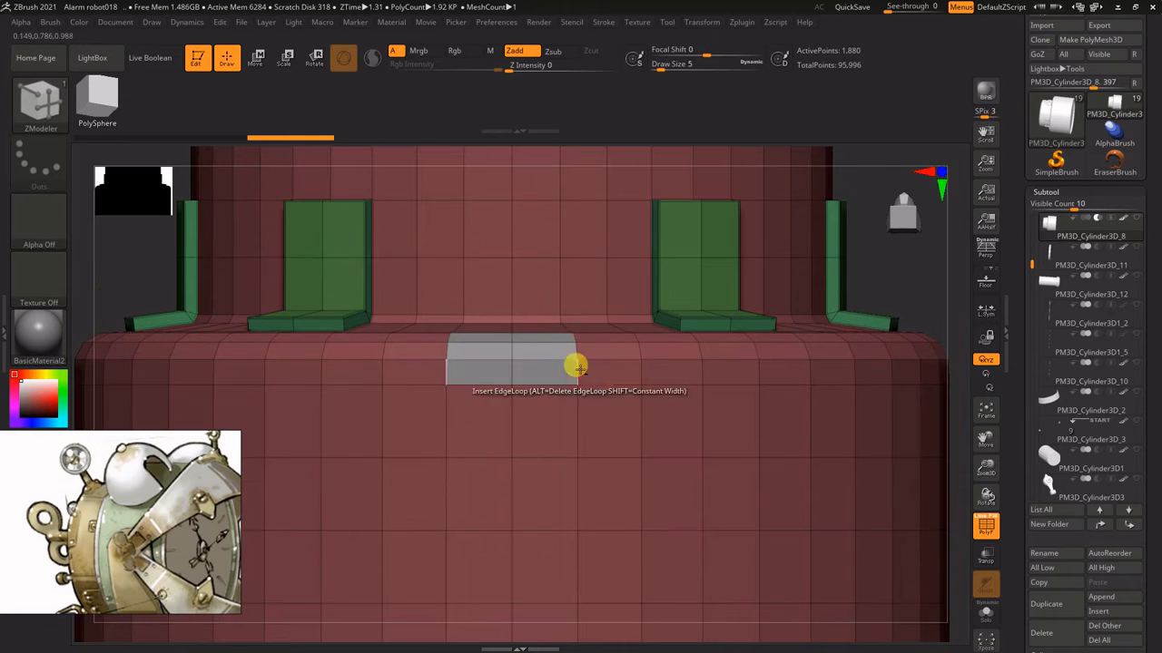
{"action": "right_click_drag", "start_coordinate": [949, 250], "coordinate": [613, 314]}
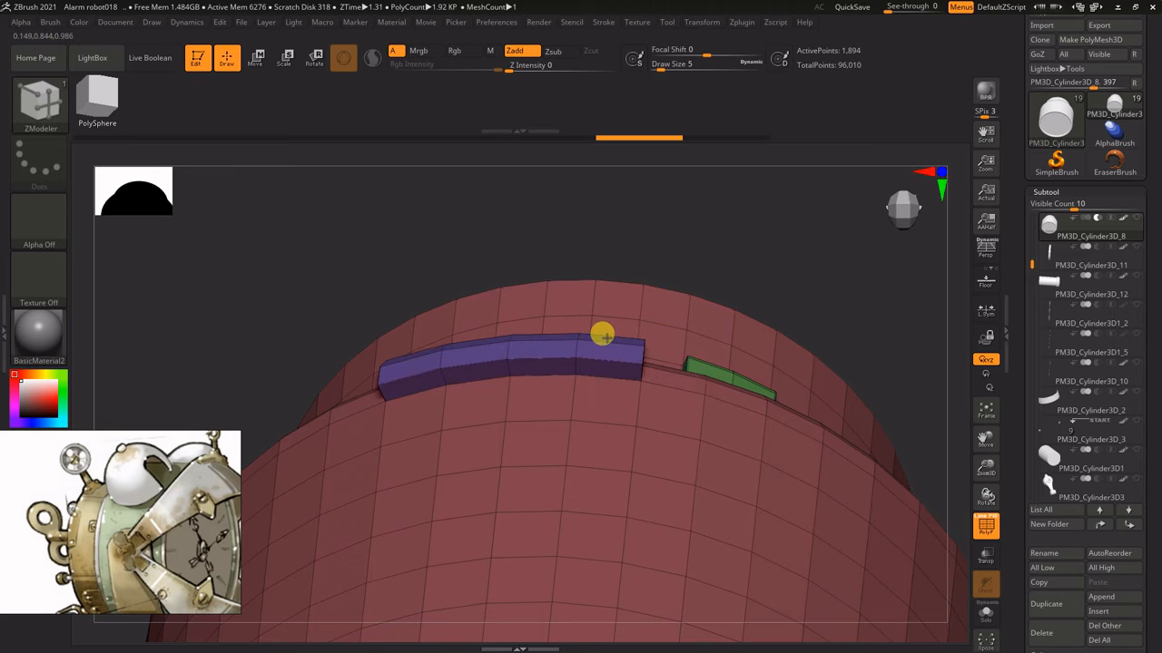
{"action": "right_click_drag", "start_coordinate": [603, 335], "coordinate": [440, 398]}
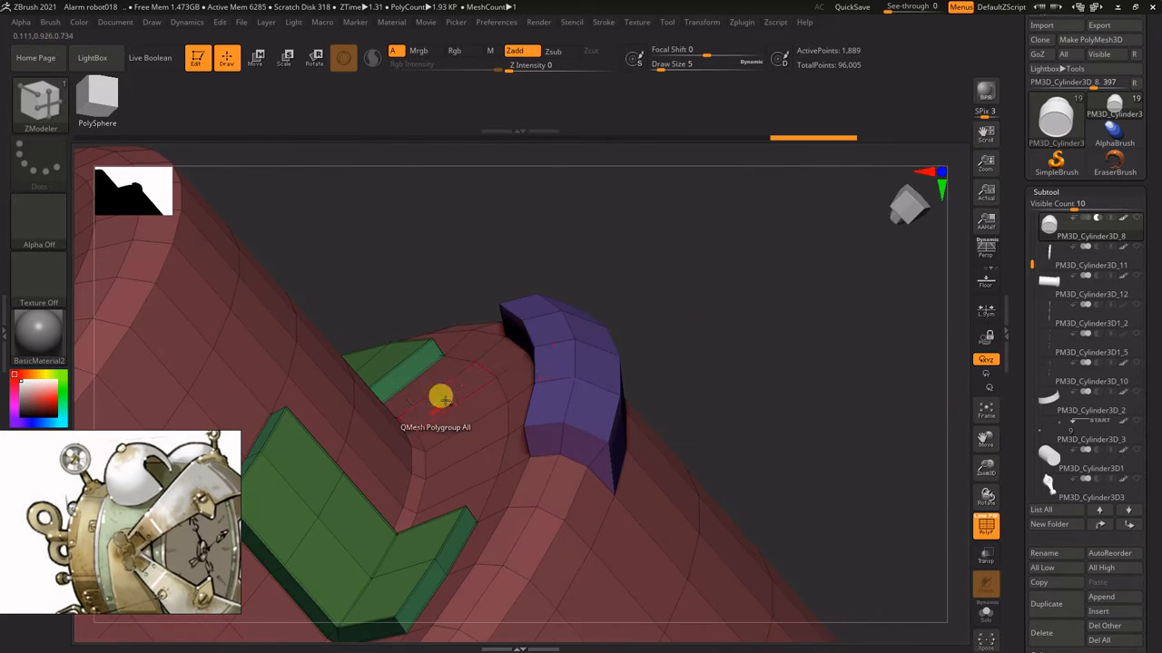
- Make all the robot's subtools visible again and select the screw-centered wheel
{"action": "mouse_move", "coordinate": [524, 328]}
{"action": "right_mouse_down"}
{"action": "mouse_move", "coordinate": [574, 360]}
{"action": "mouse_move", "coordinate": [705, 281]}
{"action": "mouse_move", "coordinate": [775, 275]}
{"action": "right_mouse_up"}
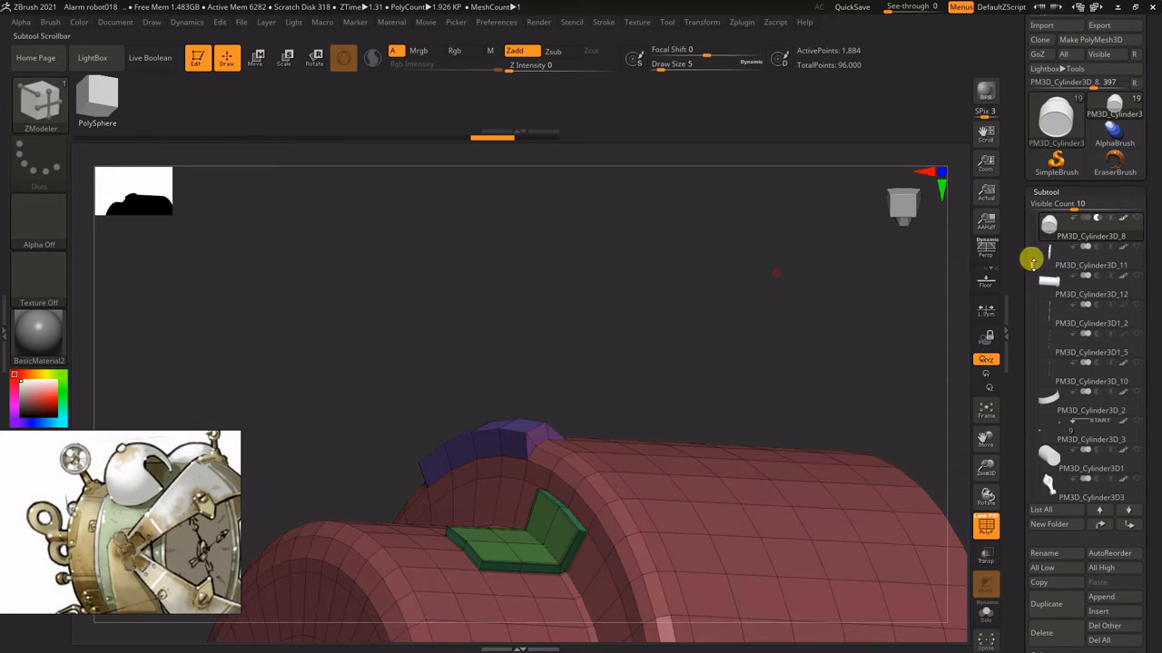
{"action": "left_click_drag", "start_coordinate": [1031, 263], "coordinate": [1032, 233]}
{"action": "left_click", "coordinate": [1071, 233]}
{"action": "key", "text": "f"}
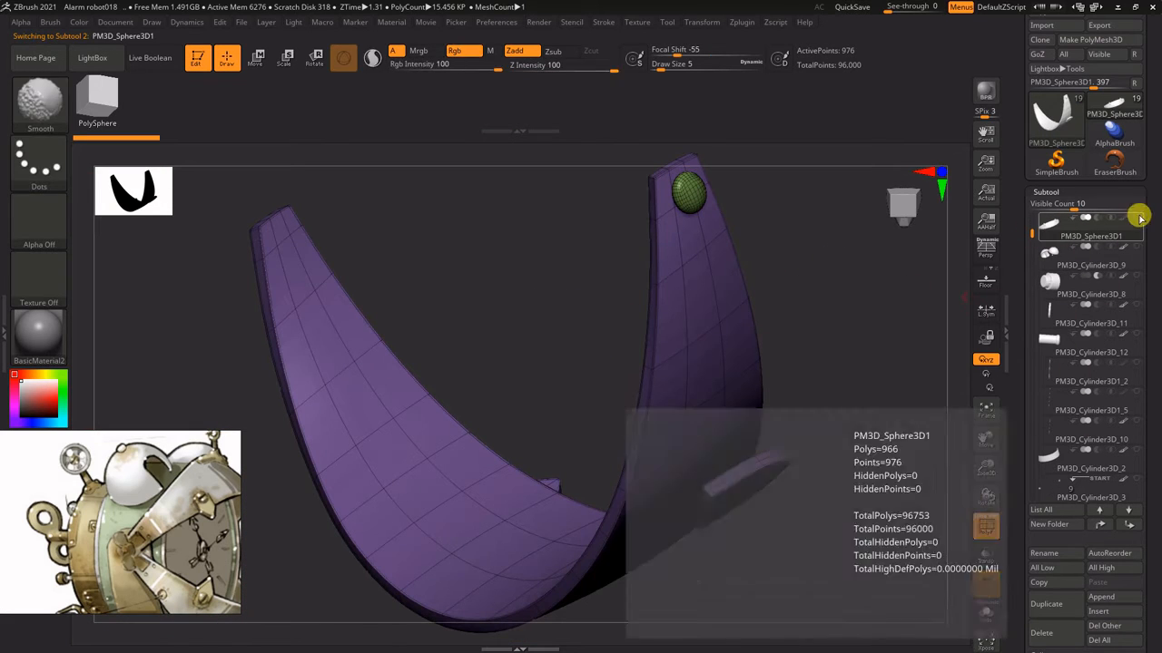
{"action": "left_click", "coordinate": [1136, 217]}
{"action": "right_click_drag", "start_coordinate": [818, 239], "coordinate": [184, 284], "text": "alt"}
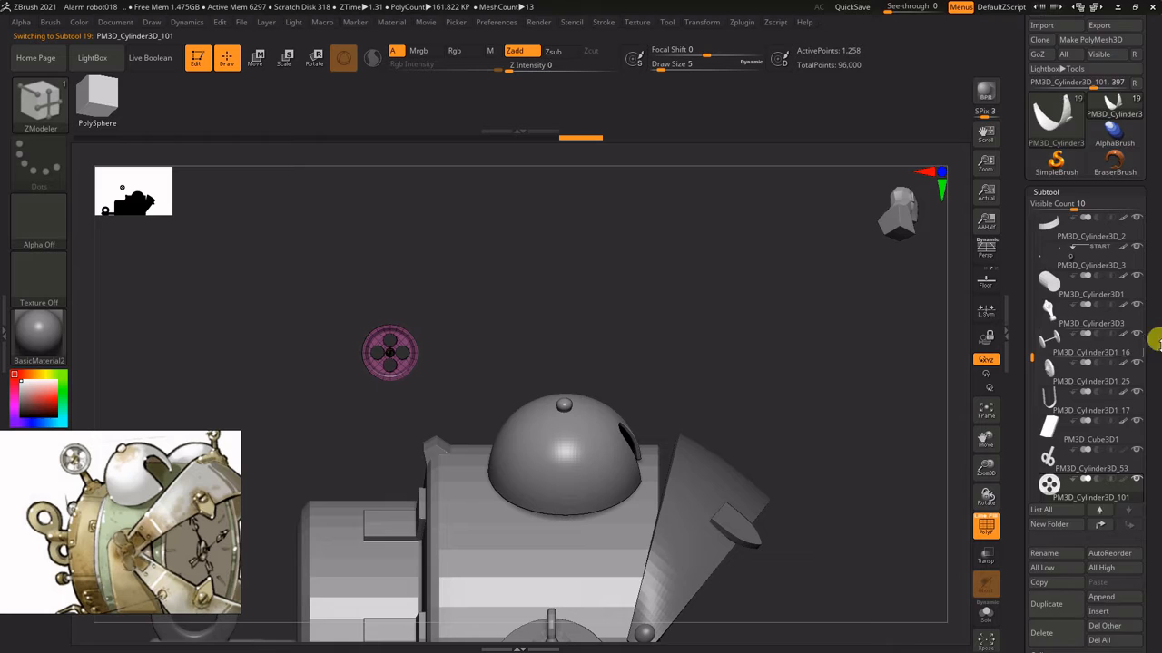
- Add a new subtool as a 2 x 2 x 2 QCube and move it over the raised plate below the wheel
{"action": "left_click_drag", "start_coordinate": [1153, 339], "coordinate": [1153, 191]}
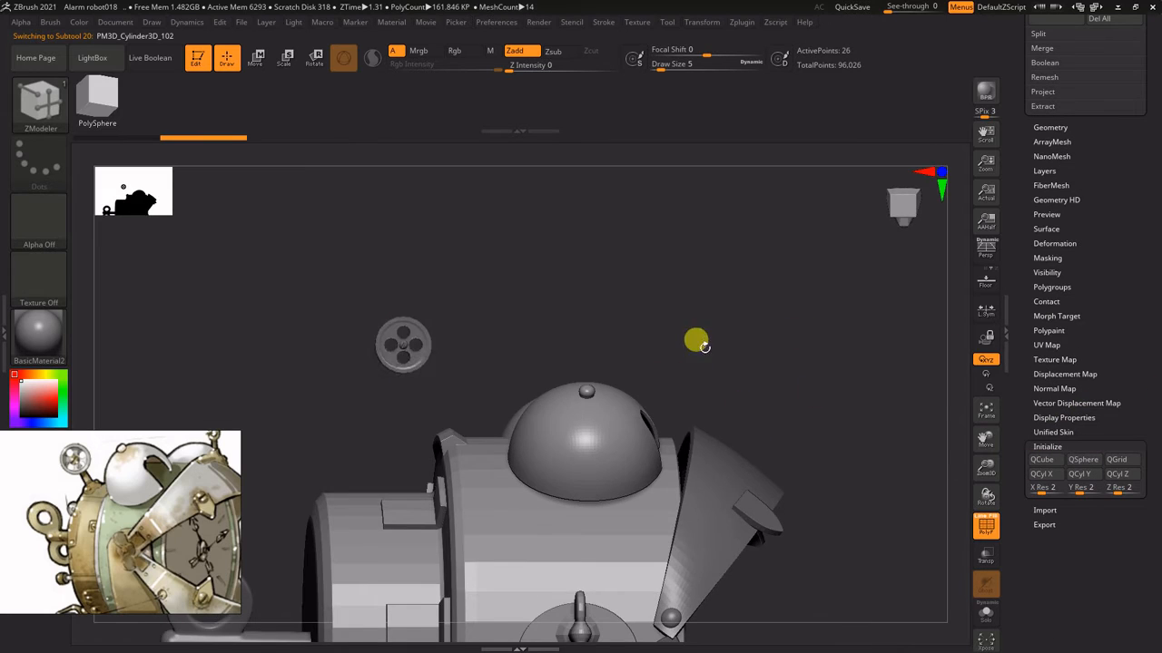
{"action": "right_click_drag", "start_coordinate": [696, 341], "coordinate": [647, 537], "text": "ctrl"}
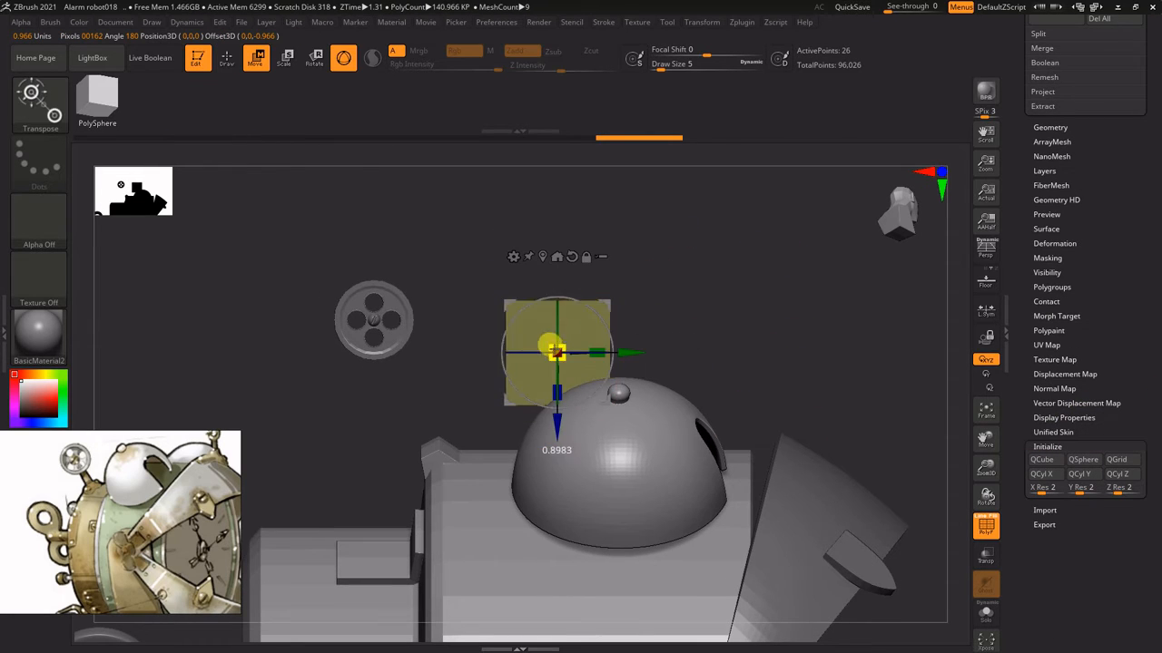
{"action": "left_click_drag", "start_coordinate": [567, 352], "coordinate": [503, 352]}
{"action": "left_click_drag", "start_coordinate": [452, 418], "coordinate": [452, 482]}
{"action": "right_click_drag", "start_coordinate": [544, 425], "coordinate": [597, 356], "text": "ctrl"}
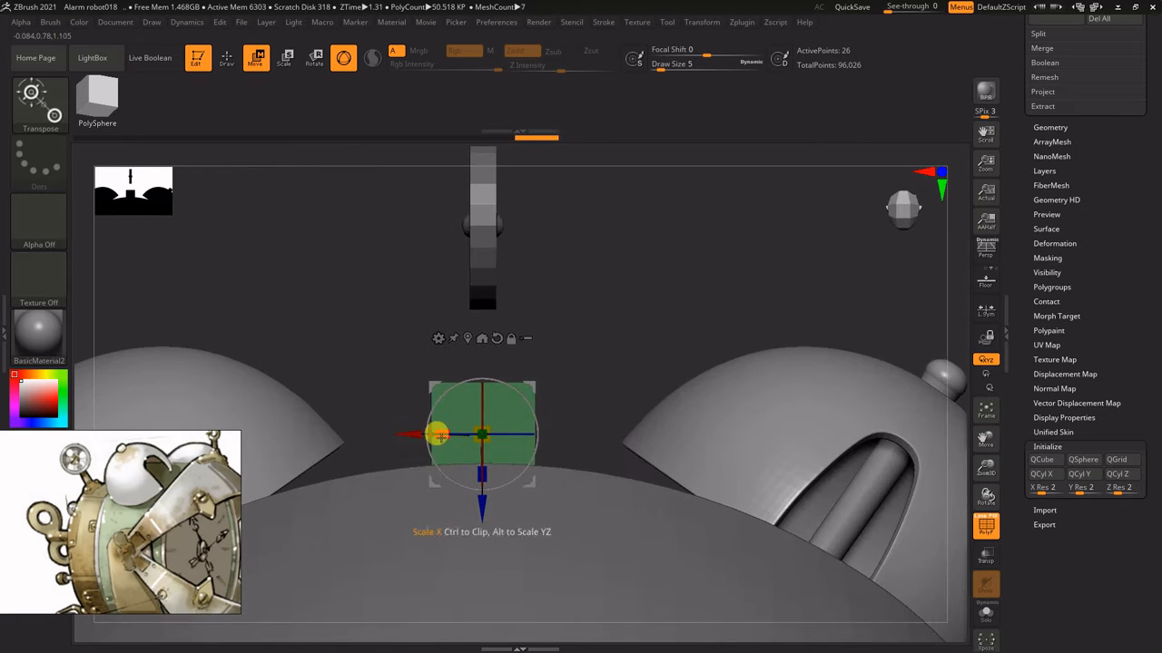
- Scale the cube down into a narrow block and fit it against the raised plate on the body's top edge
{"action": "left_click_drag", "start_coordinate": [439, 434], "coordinate": [495, 456]}
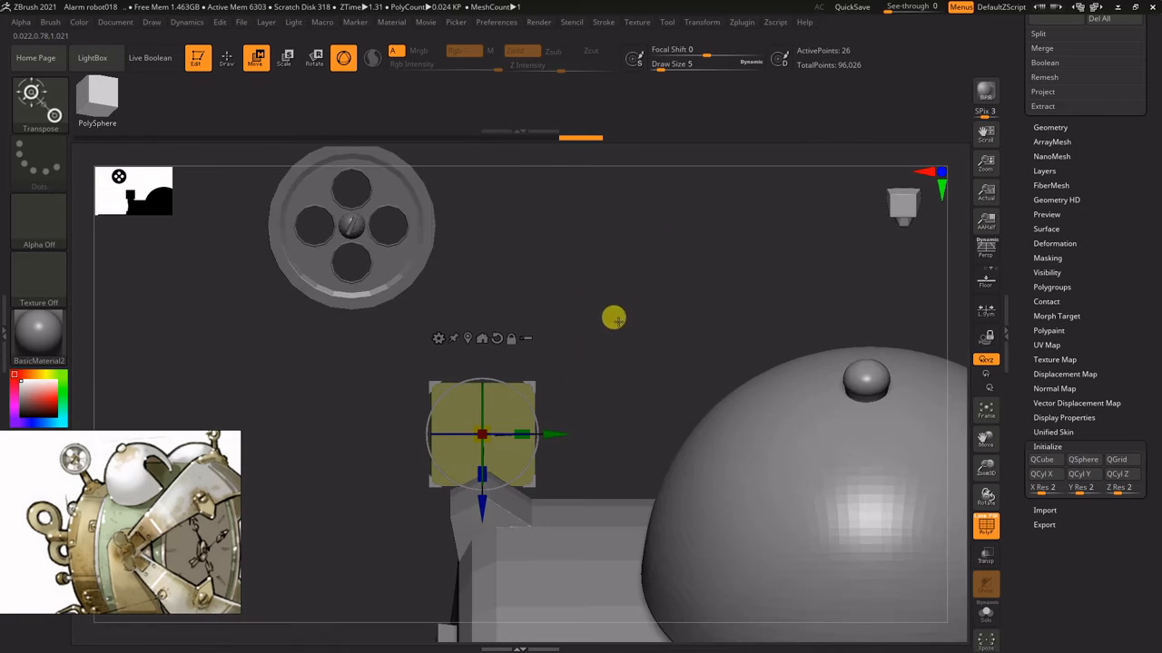
{"action": "right_click_drag", "start_coordinate": [614, 317], "coordinate": [528, 428], "text": "ctrl"}
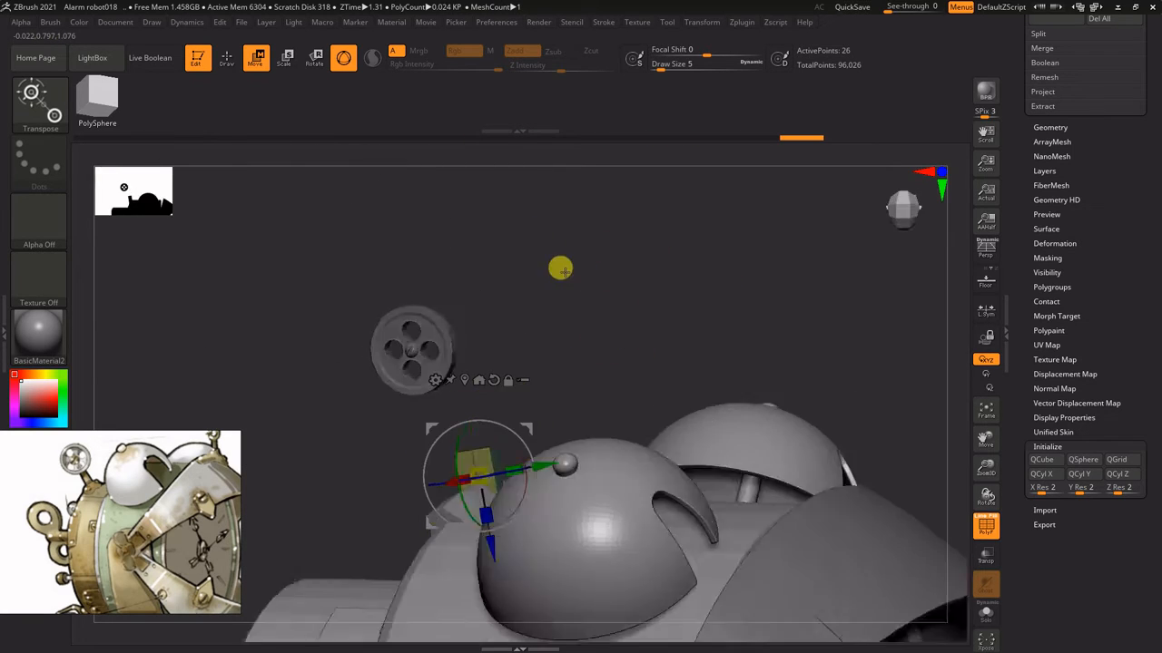
{"action": "right_click_drag", "start_coordinate": [557, 266], "coordinate": [651, 355]}
{"action": "left_click", "coordinate": [538, 317], "text": "alt"}
{"action": "left_click_drag", "start_coordinate": [454, 317], "coordinate": [424, 322]}
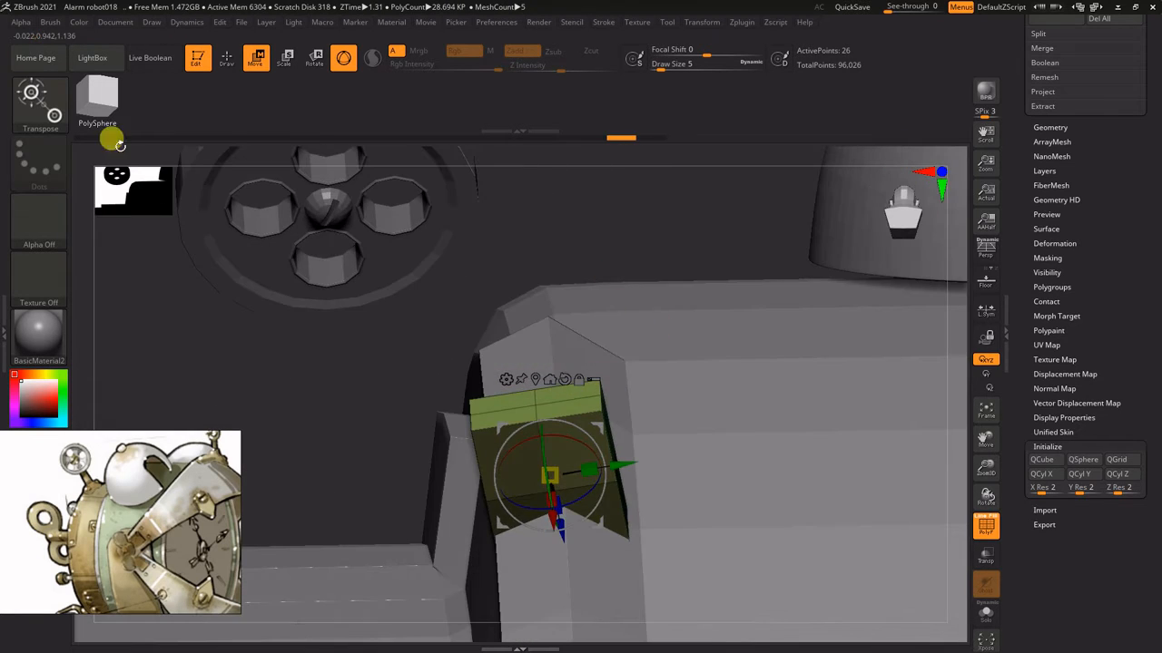
- QMesh the block's top polygroup upward to form a long arm reaching to the wheel
{"action": "left_click", "coordinate": [40, 104]}
{"action": "left_click", "coordinate": [412, 228]}
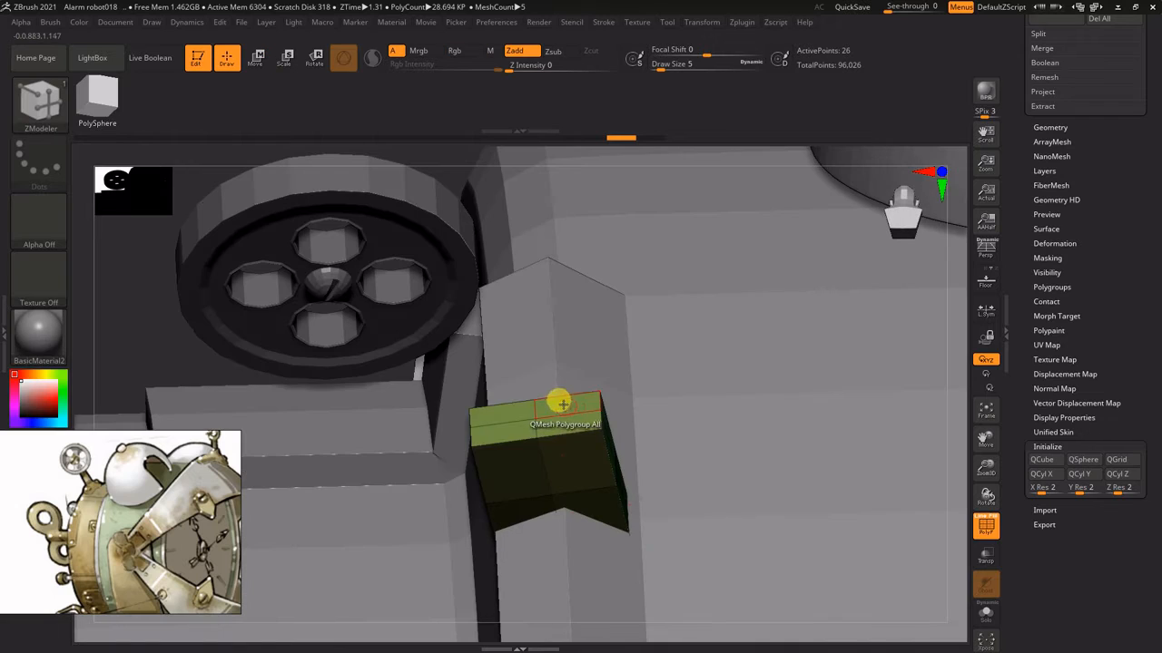
{"action": "left_click_drag", "start_coordinate": [553, 402], "coordinate": [539, 252]}
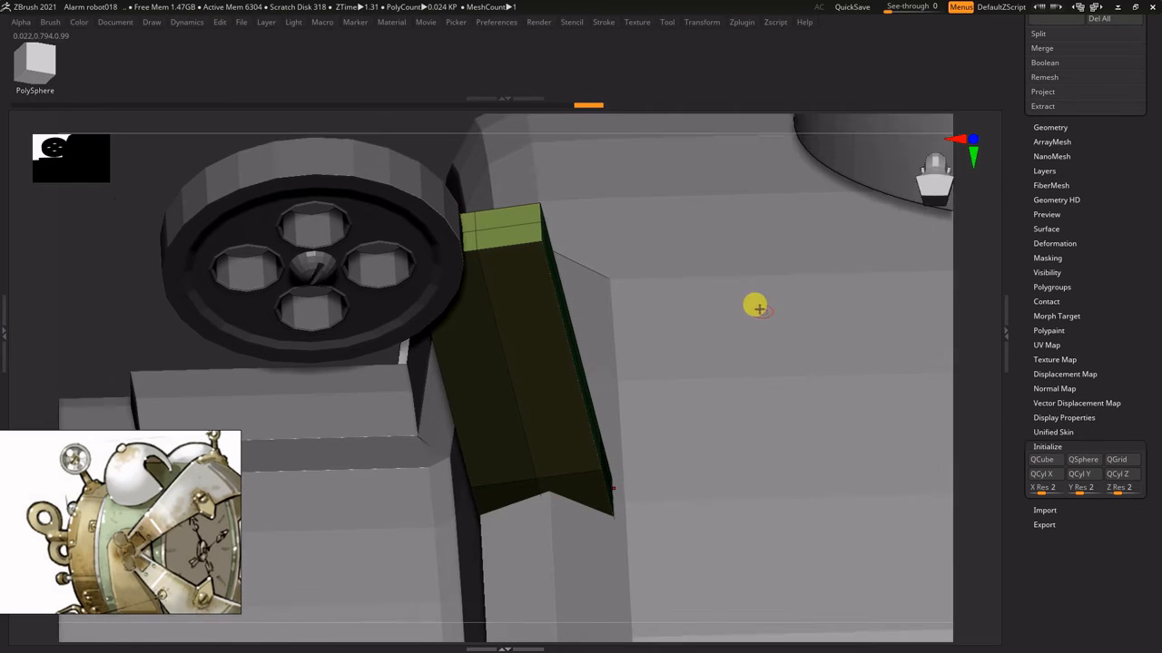
{"action": "right_click_drag", "start_coordinate": [752, 304], "coordinate": [593, 471]}
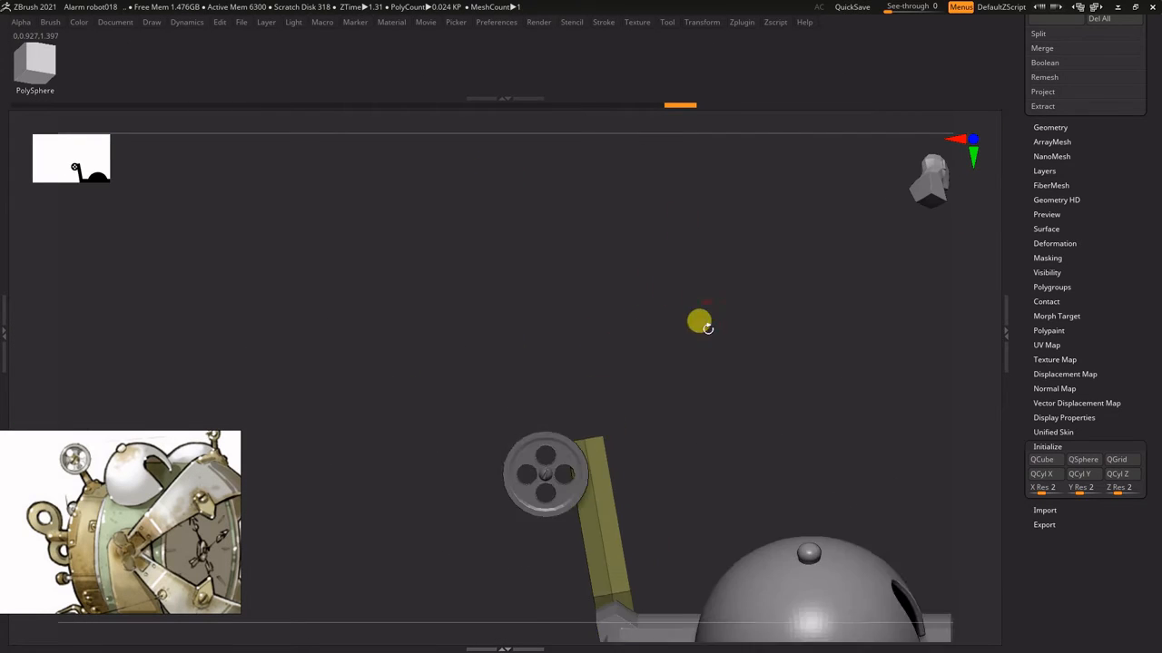
- Tilt the arm toward the wheel and shift it so that its base sits on the raised plate
{"action": "right_click_drag", "start_coordinate": [697, 322], "coordinate": [578, 409]}
{"action": "right_click_drag", "start_coordinate": [644, 366], "coordinate": [651, 347], "text": "alt"}
{"action": "left_click_drag", "start_coordinate": [641, 471], "coordinate": [633, 458]}
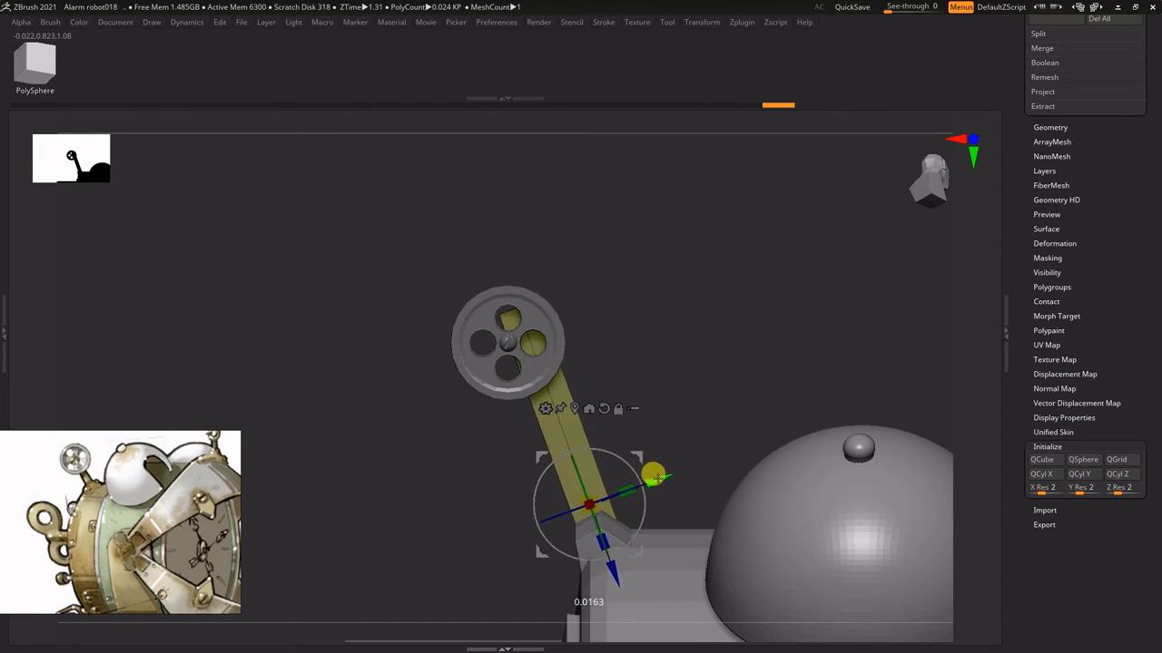
{"action": "right_click_drag", "start_coordinate": [689, 399], "coordinate": [715, 373]}
{"action": "left_click_drag", "start_coordinate": [622, 483], "coordinate": [609, 490]}
{"action": "right_click_drag", "start_coordinate": [716, 372], "coordinate": [680, 308], "text": "shift"}
{"action": "right_click_drag", "start_coordinate": [680, 308], "coordinate": [677, 327], "text": "ctrl"}
- Move the wheel over the arm's upper end and adjust the arm's size so it ends near the wheel's center
{"action": "left_click", "coordinate": [577, 361], "text": "alt"}
{"action": "left_click_drag", "start_coordinate": [600, 367], "coordinate": [627, 365]}
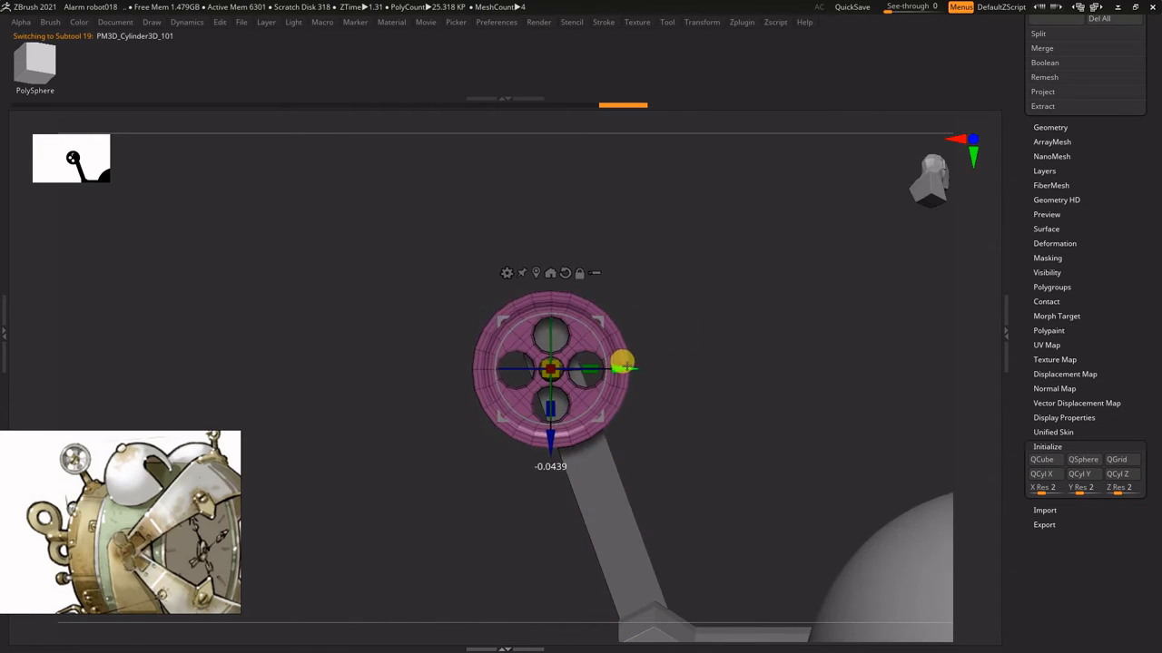
{"action": "left_click", "coordinate": [599, 461], "text": "alt"}
{"action": "right_click_drag", "start_coordinate": [698, 434], "coordinate": [685, 323], "text": "alt"}
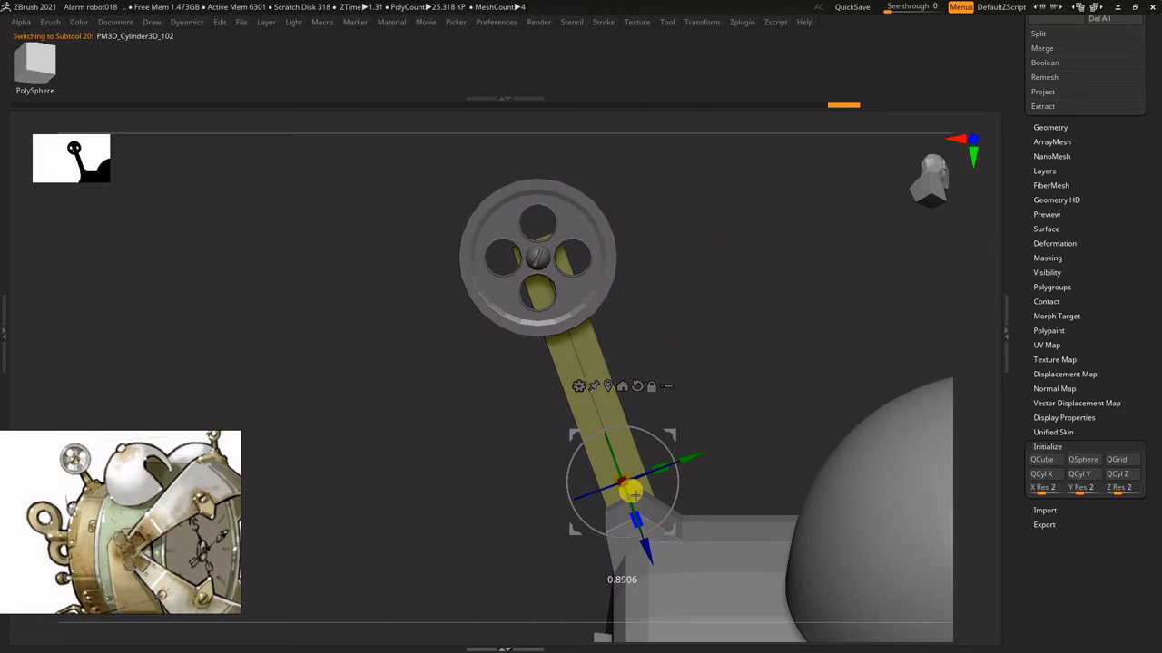
{"action": "right_click_drag", "start_coordinate": [630, 493], "coordinate": [693, 430]}
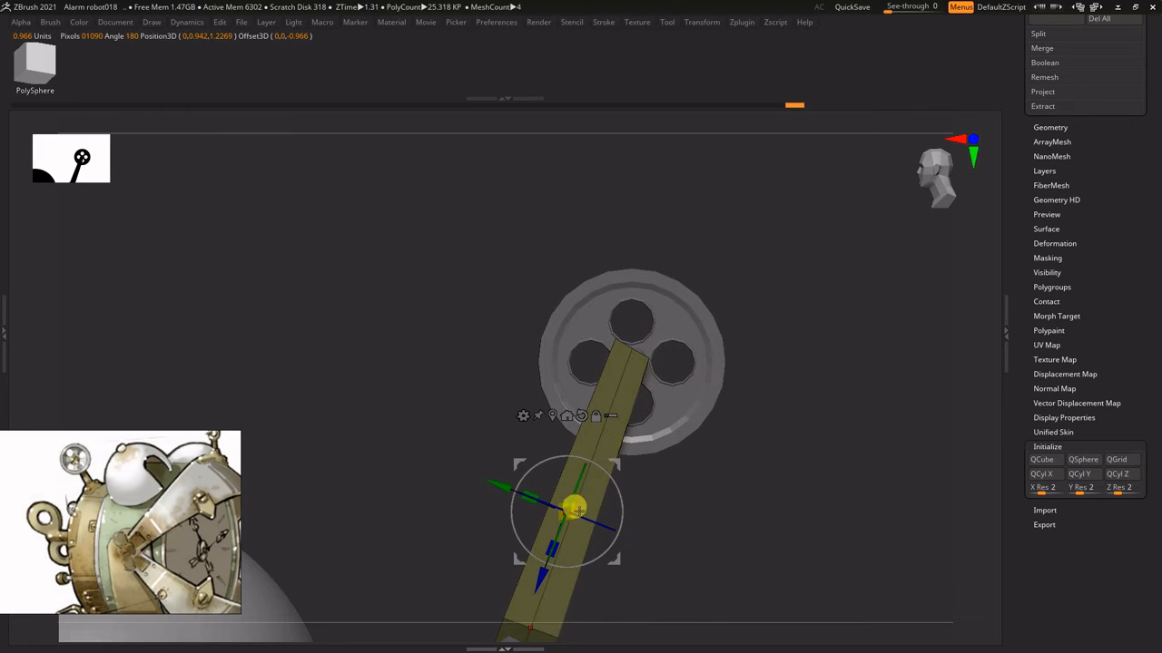
- Shift the arm sideways to sit beside the wheel and bring the wheel closer to it
{"action": "right_click_drag", "start_coordinate": [784, 467], "coordinate": [821, 390]}
{"action": "left_click_drag", "start_coordinate": [544, 473], "coordinate": [564, 476]}
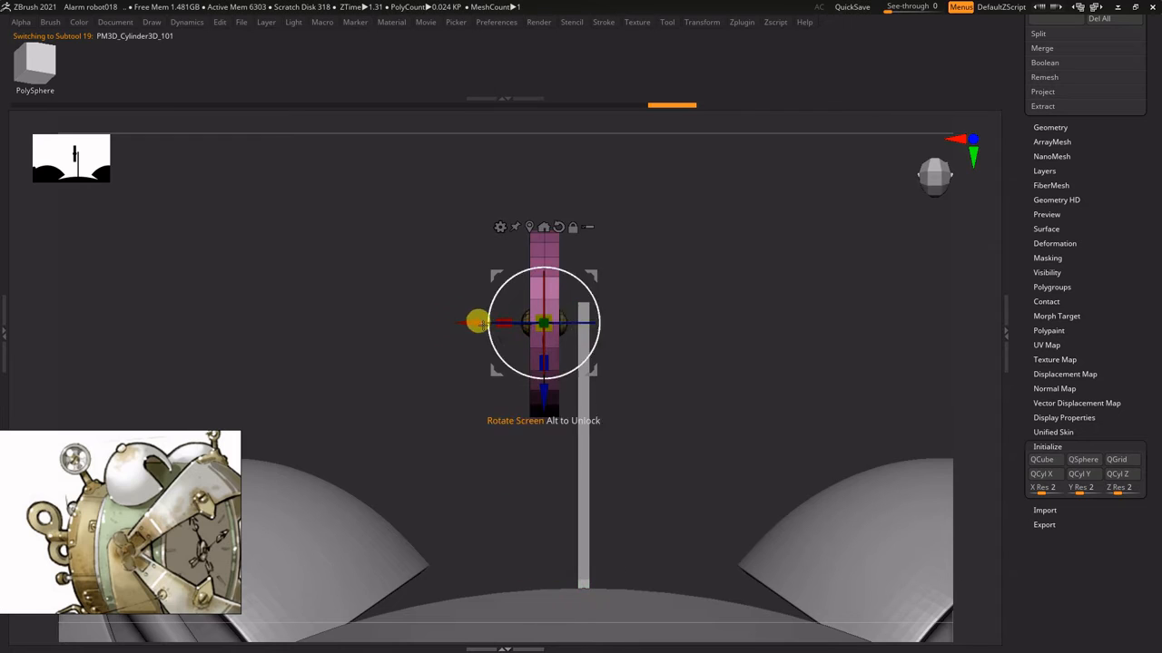
{"action": "left_click_drag", "start_coordinate": [470, 323], "coordinate": [488, 324]}
{"action": "right_click_drag", "start_coordinate": [614, 327], "coordinate": [670, 346]}
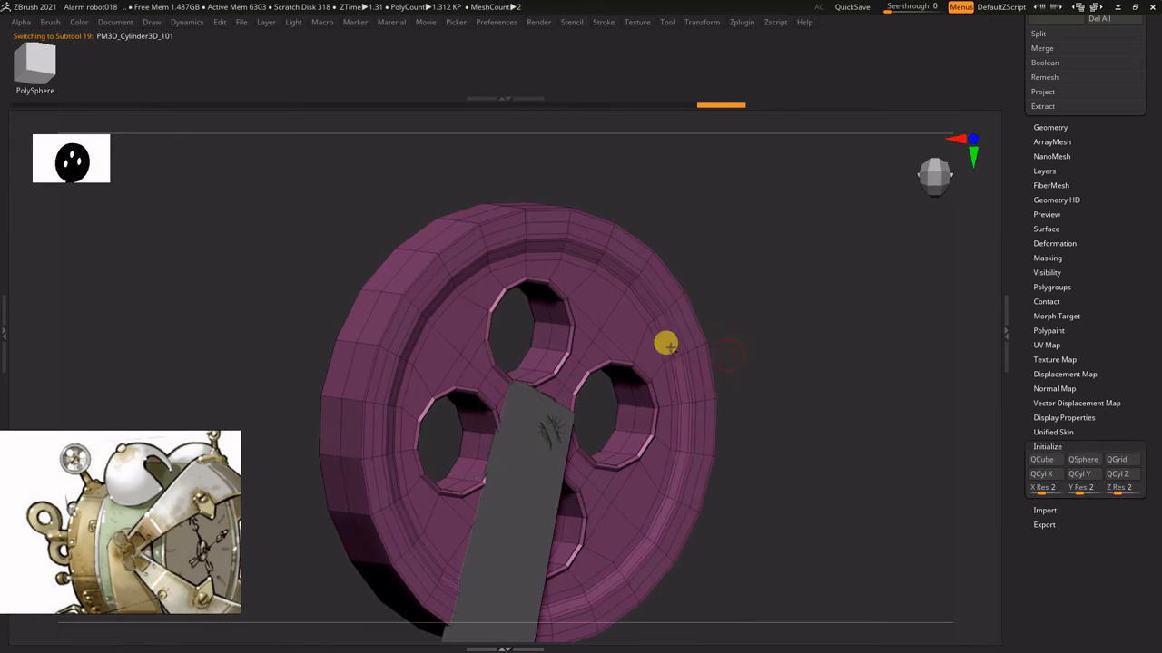
- Adjust the wheel's screw so that its rear end reaches through the arm
{"action": "key", "text": "Down"}
{"action": "right_click_drag", "start_coordinate": [781, 422], "coordinate": [608, 386]}
{"action": "key", "text": "Up"}
{"action": "mouse_move", "coordinate": [465, 413]}
{"action": "left_mouse_down"}
{"action": "mouse_move", "coordinate": [485, 424]}
{"action": "mouse_move", "coordinate": [471, 413]}
{"action": "left_mouse_up"}
{"action": "right_click_drag", "start_coordinate": [699, 358], "coordinate": [786, 337]}
{"action": "left_click_drag", "start_coordinate": [773, 343], "coordinate": [760, 335]}
{"action": "right_click_drag", "start_coordinate": [759, 334], "coordinate": [677, 375], "text": "ctrl"}
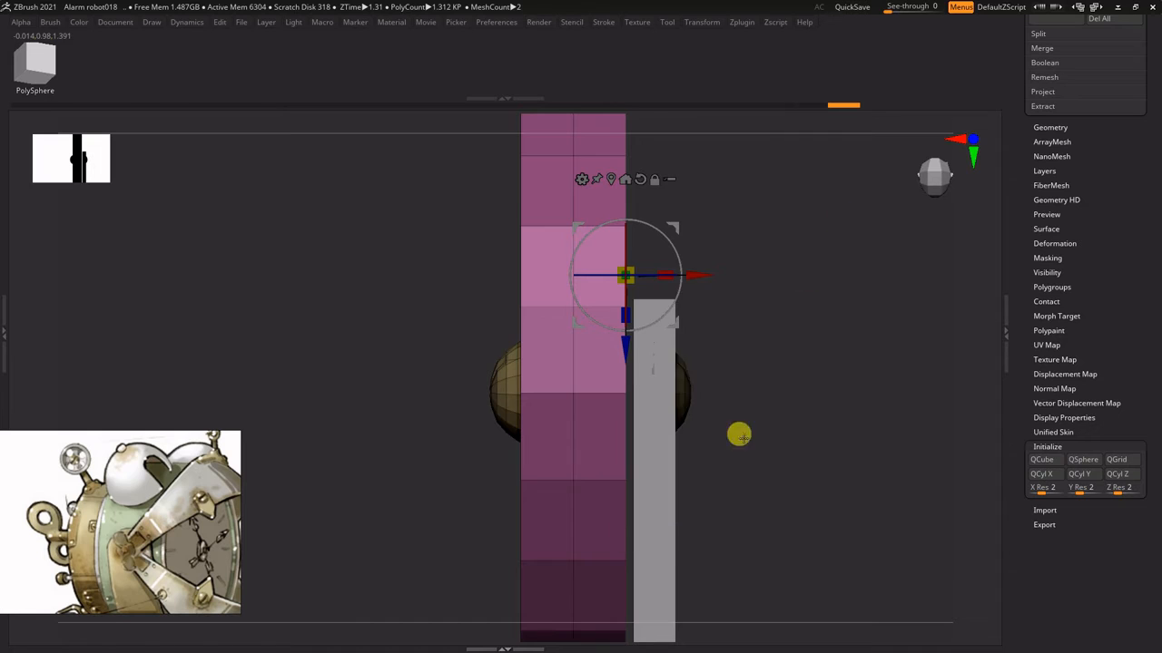
{"action": "right_click_drag", "start_coordinate": [726, 278], "coordinate": [531, 332]}
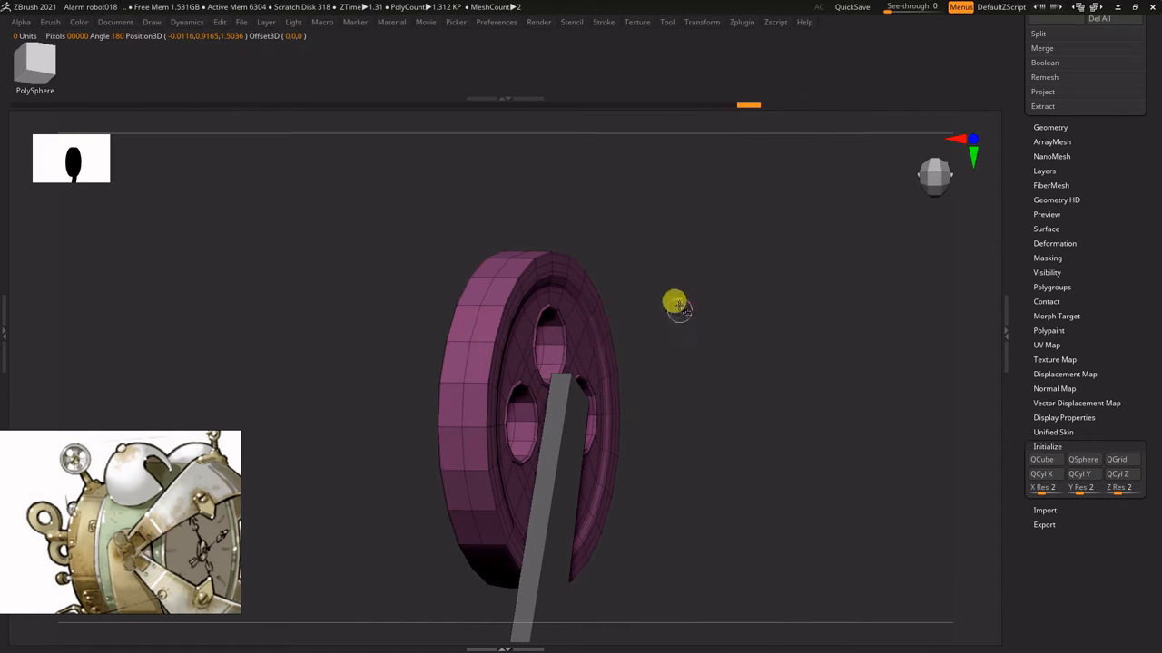
{"action": "right_click_drag", "start_coordinate": [675, 302], "coordinate": [686, 421]}
- Select the PM3D_Cylinder3D1 subtool and duplicate it
{"action": "left_click_drag", "start_coordinate": [1148, 124], "coordinate": [1148, 490]}
{"action": "left_click_drag", "start_coordinate": [1147, 179], "coordinate": [1142, 352]}
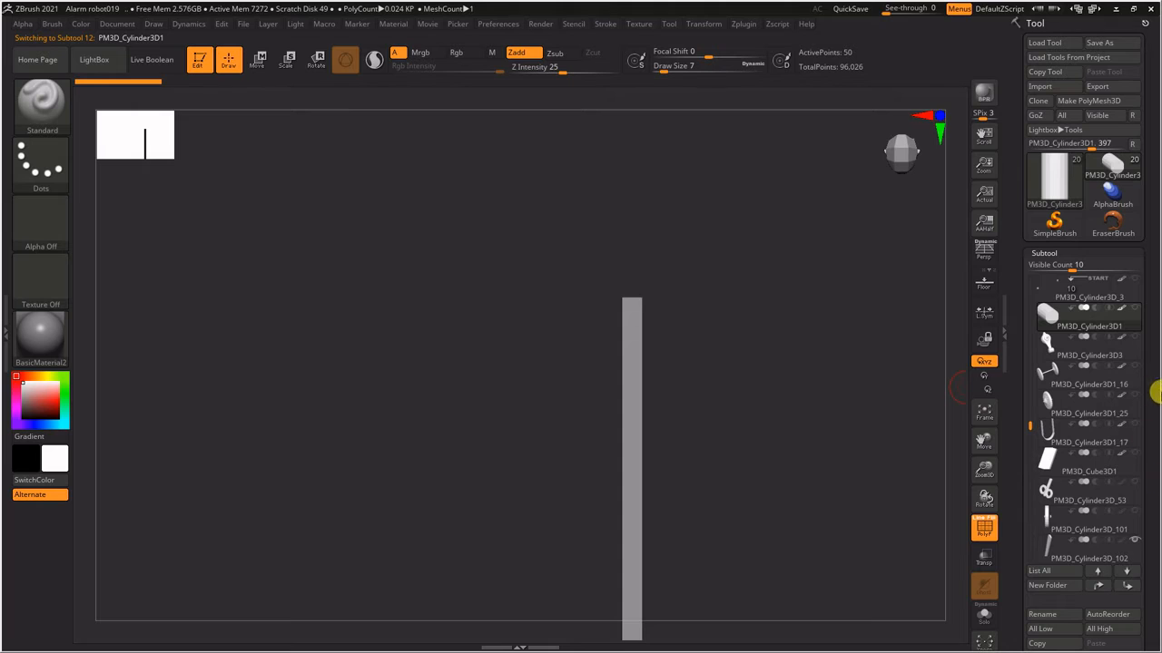
{"action": "left_click_drag", "start_coordinate": [1150, 430], "coordinate": [1151, 170]}
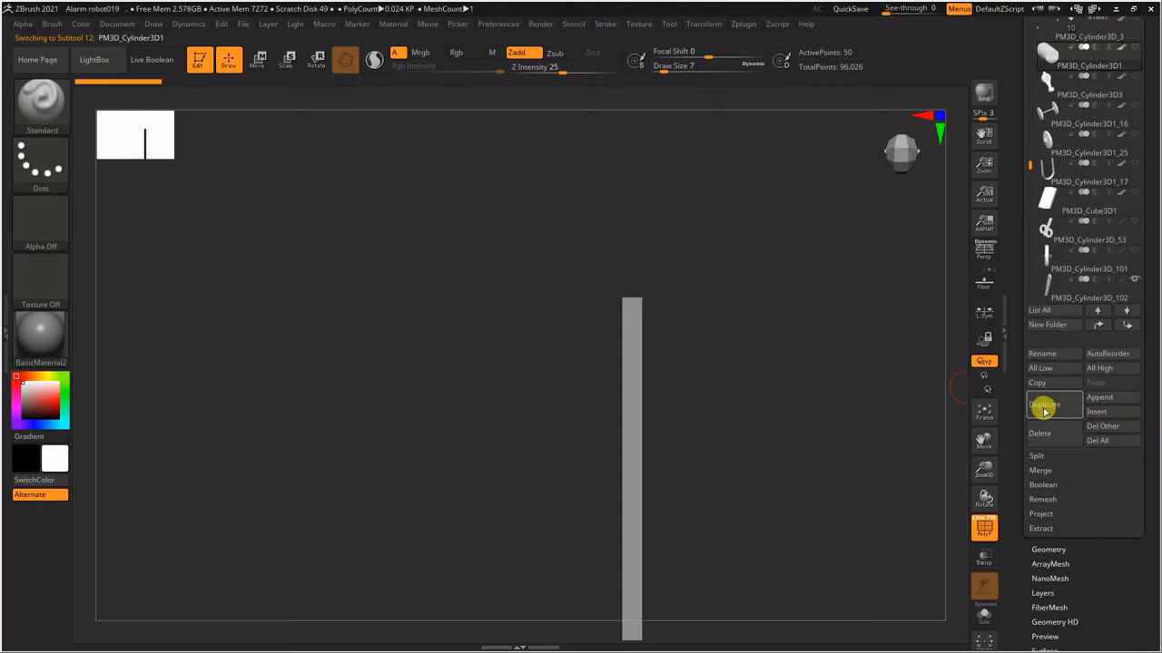
{"action": "key", "text": "w"}
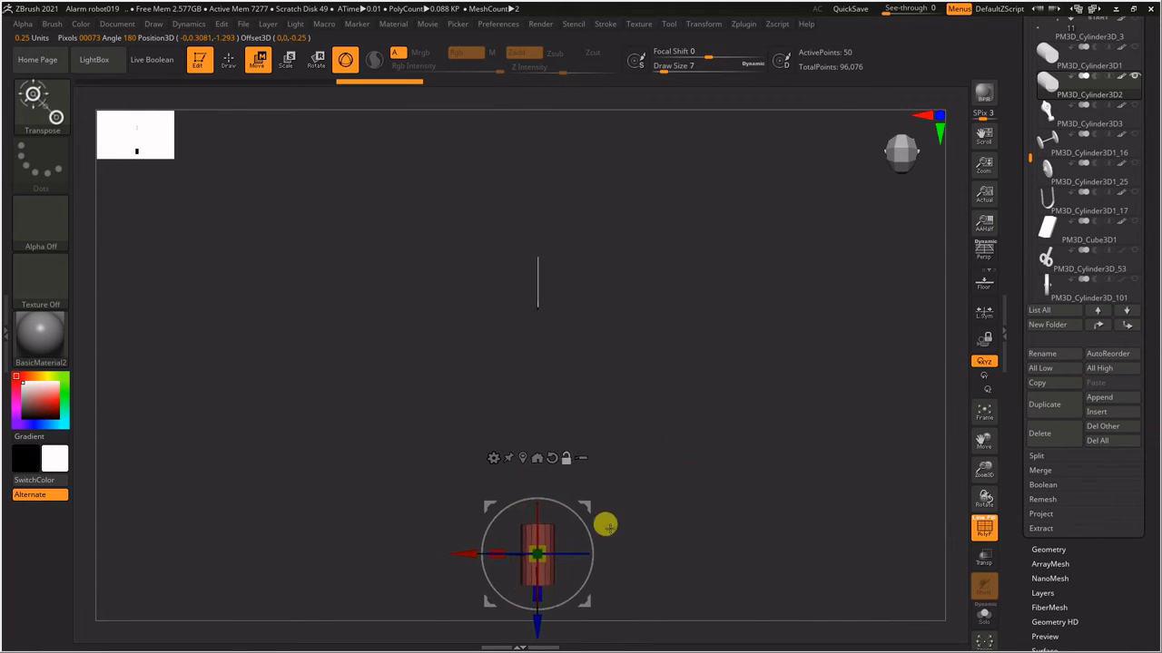
- Move, rotate and shrink the cylinder copy into a small spacer placed between the wheel and the arm
{"action": "left_click_drag", "start_coordinate": [588, 492], "coordinate": [672, 444]}
{"action": "mouse_move", "coordinate": [461, 416]}
{"action": "right_mouse_down"}
{"action": "mouse_move", "coordinate": [639, 362]}
{"action": "mouse_move", "coordinate": [663, 302]}
{"action": "mouse_move", "coordinate": [824, 414]}
{"action": "right_mouse_up"}
{"action": "left_click_drag", "start_coordinate": [522, 423], "coordinate": [476, 424]}
{"action": "right_click_drag", "start_coordinate": [476, 424], "coordinate": [762, 368]}
{"action": "right_click_drag", "start_coordinate": [762, 368], "coordinate": [1156, 93], "text": "ctrl"}
{"action": "left_click", "coordinate": [1136, 80]}
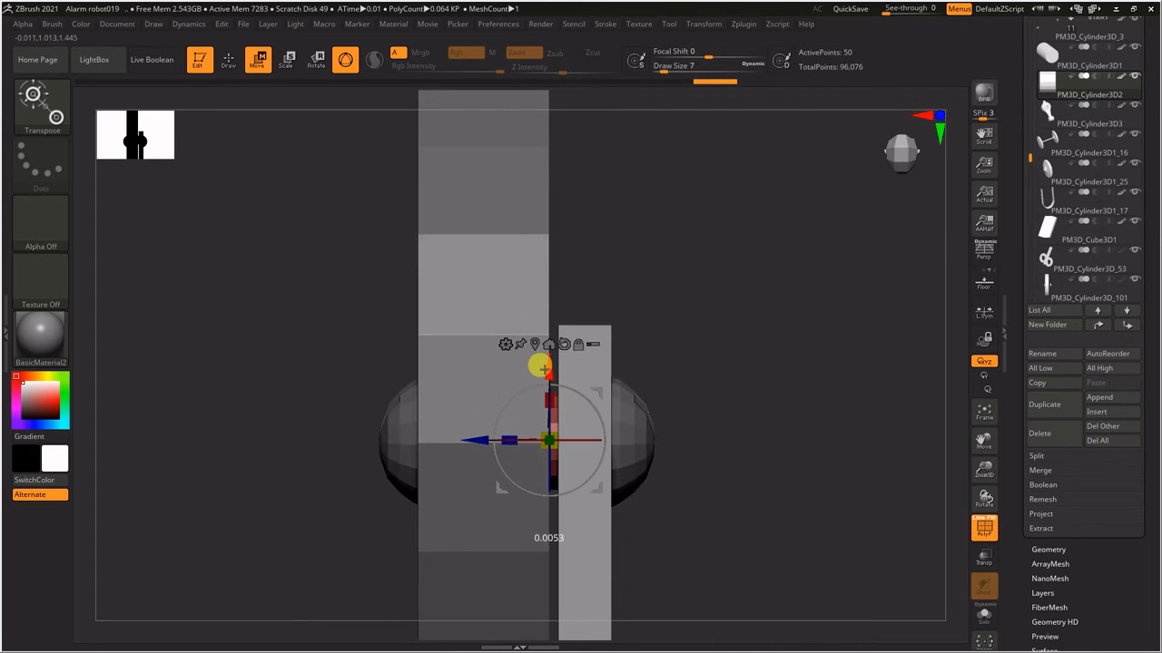
{"action": "left_click_drag", "start_coordinate": [726, 359], "coordinate": [853, 313]}
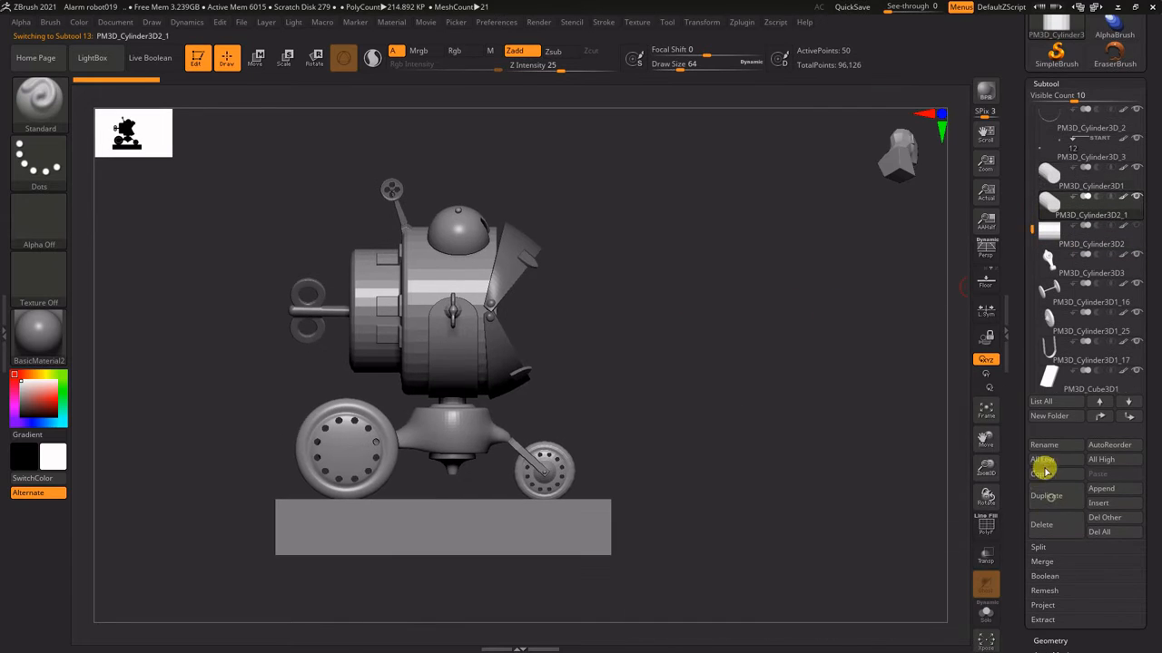
- Isolate the new cylinder copy PM3D_Cylinder3D2_1, frame it and show its polyframe
{"action": "left_click", "coordinate": [1128, 208]}
{"action": "key", "text": "f"}
{"action": "left_click_drag", "start_coordinate": [819, 365], "coordinate": [683, 315], "text": "alt"}
{"action": "key", "text": "shift+f"}
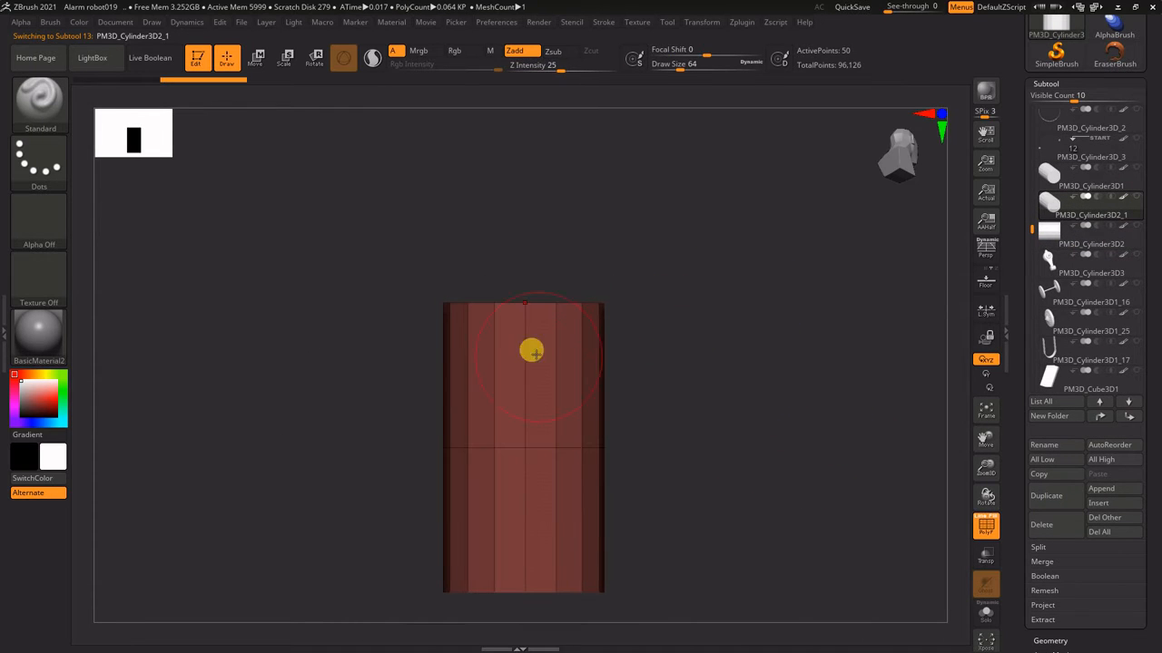
- Give the cylinder's upper polyloop its own polygroup with ZModeler
{"action": "key", "text": "b"}
{"action": "key", "text": "z"}
{"action": "key", "text": "m"}
{"action": "key", "text": "space"}
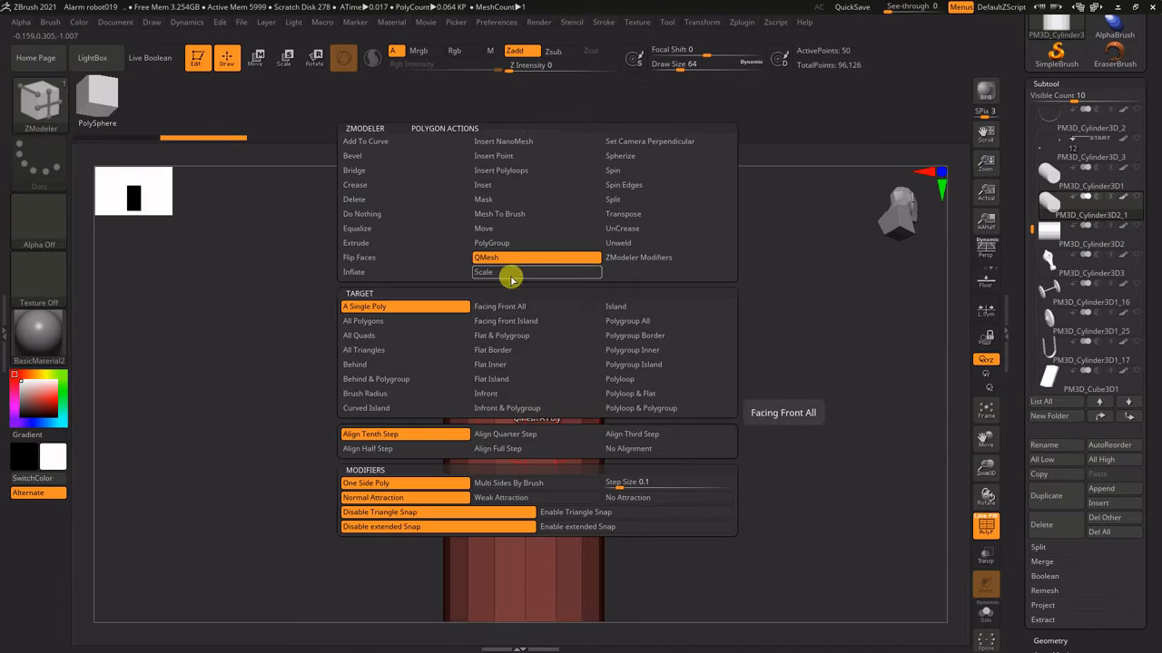
{"action": "left_click", "coordinate": [626, 379]}
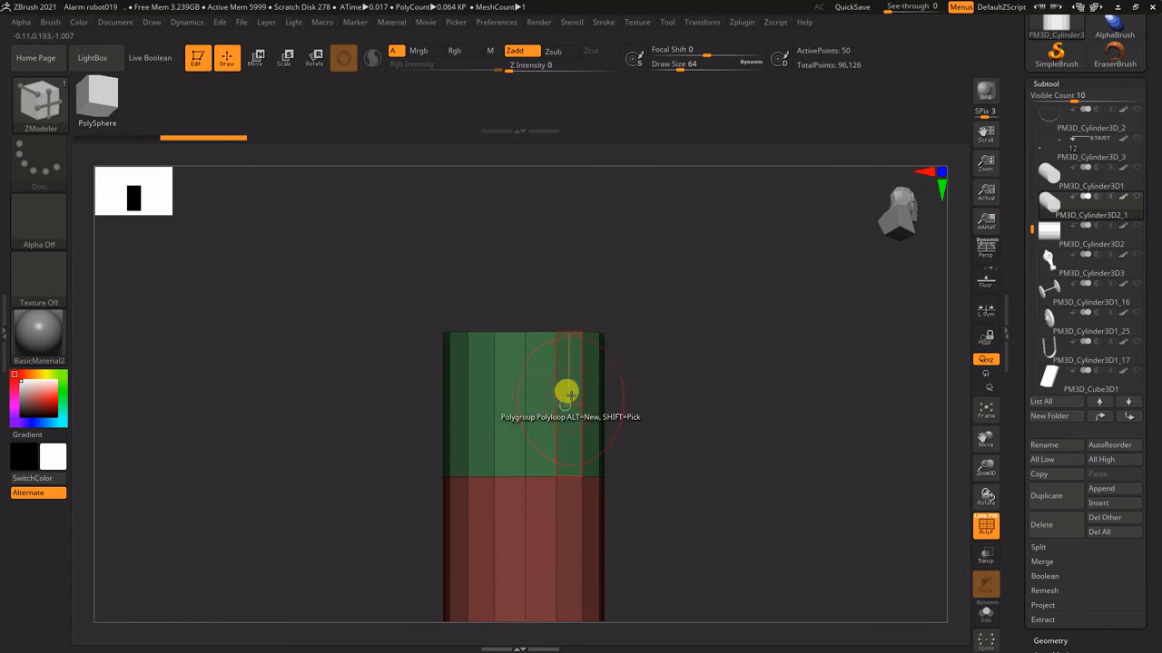
- QMesh the upper polyloop outward to form a wider bolt head
{"action": "key", "text": "space"}
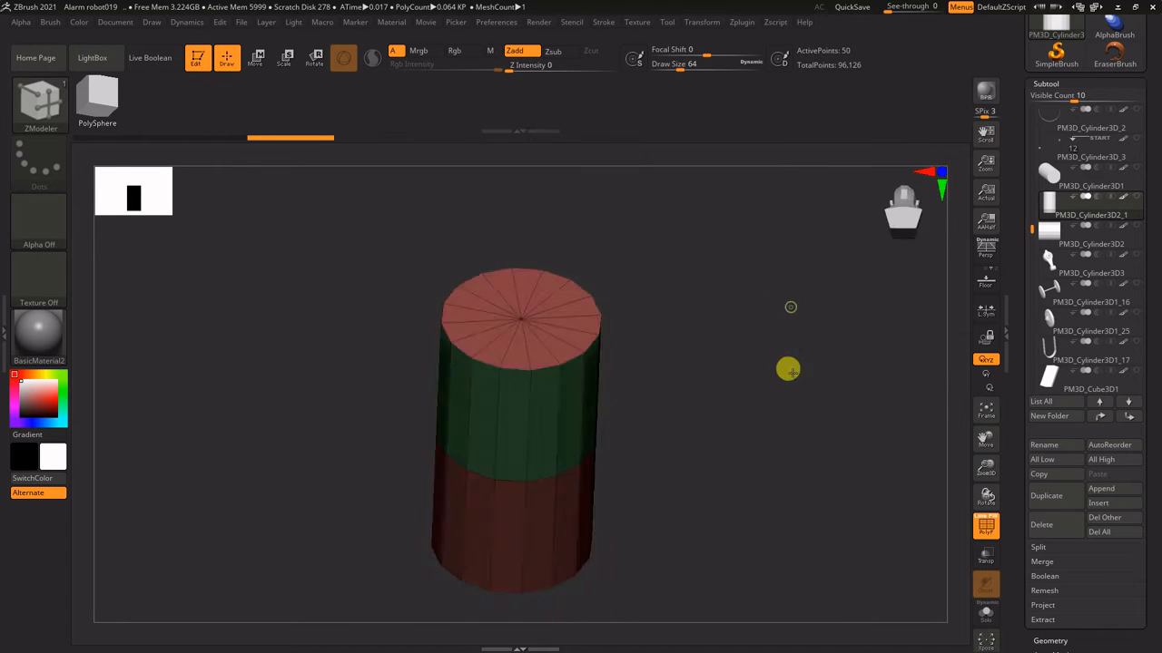
{"action": "left_click_drag", "start_coordinate": [563, 390], "coordinate": [577, 413]}
{"action": "mouse_move", "coordinate": [770, 349]}
{"action": "left_mouse_down", "text": "shift"}
{"action": "mouse_move", "coordinate": [765, 298]}
{"action": "mouse_move", "coordinate": [608, 371]}
{"action": "left_mouse_up", "text": "shift"}
{"action": "mouse_move", "coordinate": [704, 367]}
{"action": "left_mouse_down"}
{"action": "mouse_move", "coordinate": [725, 317]}
{"action": "mouse_move", "coordinate": [776, 409]}
{"action": "left_mouse_up"}
- Lengthen the bolt's shaft by pulling out its flat end with QMesh set to Flat Island
{"action": "key", "text": "w"}
{"action": "right_click_drag", "start_coordinate": [769, 405], "coordinate": [801, 357], "text": "ctrl"}
{"action": "right_click_drag", "start_coordinate": [801, 357], "coordinate": [812, 508], "text": "ctrl"}
{"action": "right_click_drag", "start_coordinate": [812, 509], "coordinate": [809, 366]}
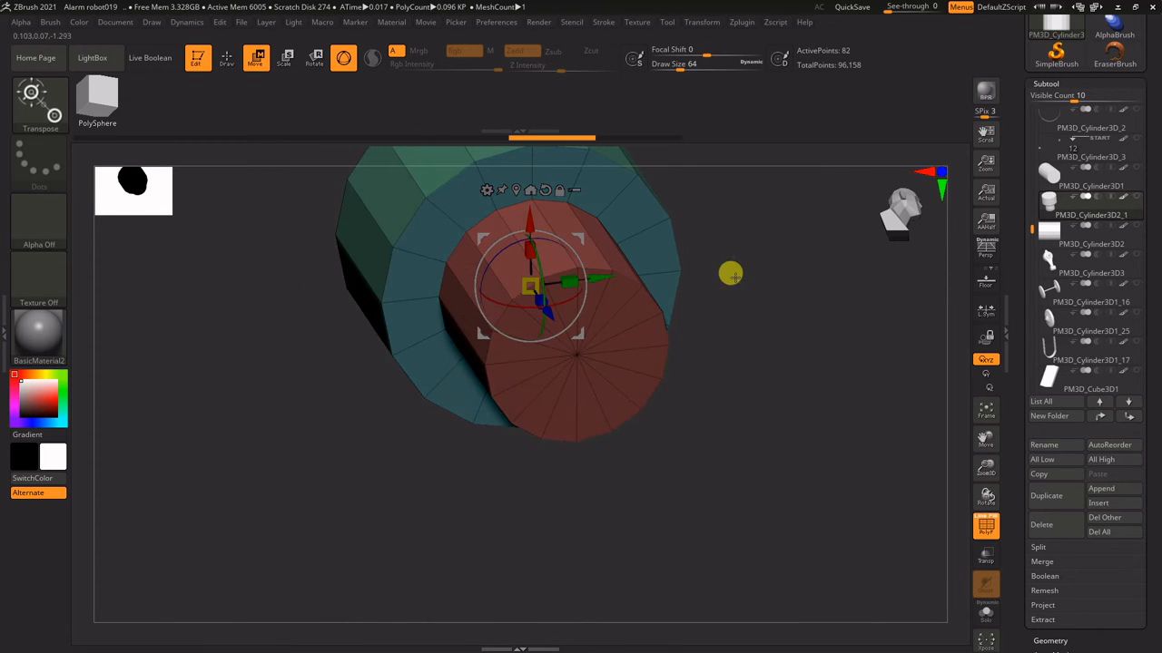
{"action": "key", "text": "space"}
{"action": "left_click", "coordinate": [594, 378]}
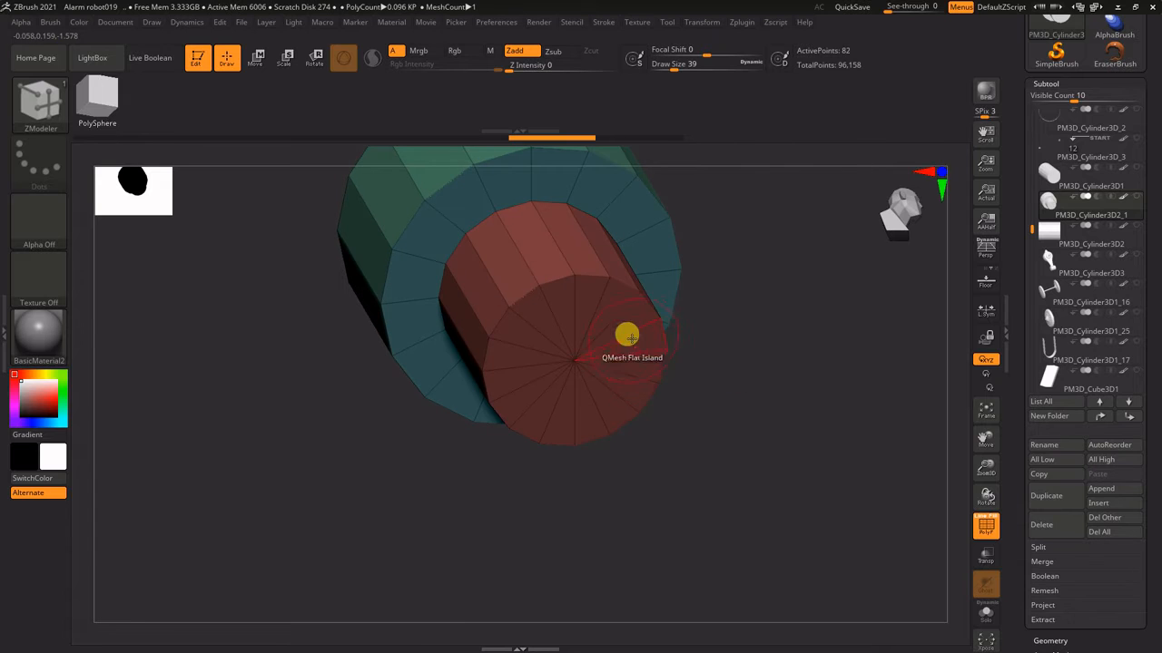
{"action": "left_click_drag", "start_coordinate": [648, 561], "coordinate": [770, 431], "text": "shift"}
{"action": "left_click_drag", "start_coordinate": [620, 347], "coordinate": [647, 535], "text": "shift"}
- Open the Crease options in the bolt's geometry settings
{"action": "right_click_drag", "start_coordinate": [716, 416], "coordinate": [944, 377]}
{"action": "left_click_drag", "start_coordinate": [1149, 503], "coordinate": [1149, 301]}
{"action": "left_click", "coordinate": [1053, 437]}
{"action": "right_click_drag", "start_coordinate": [919, 331], "coordinate": [903, 463], "text": "alt"}
{"action": "left_click", "coordinate": [1045, 319]}
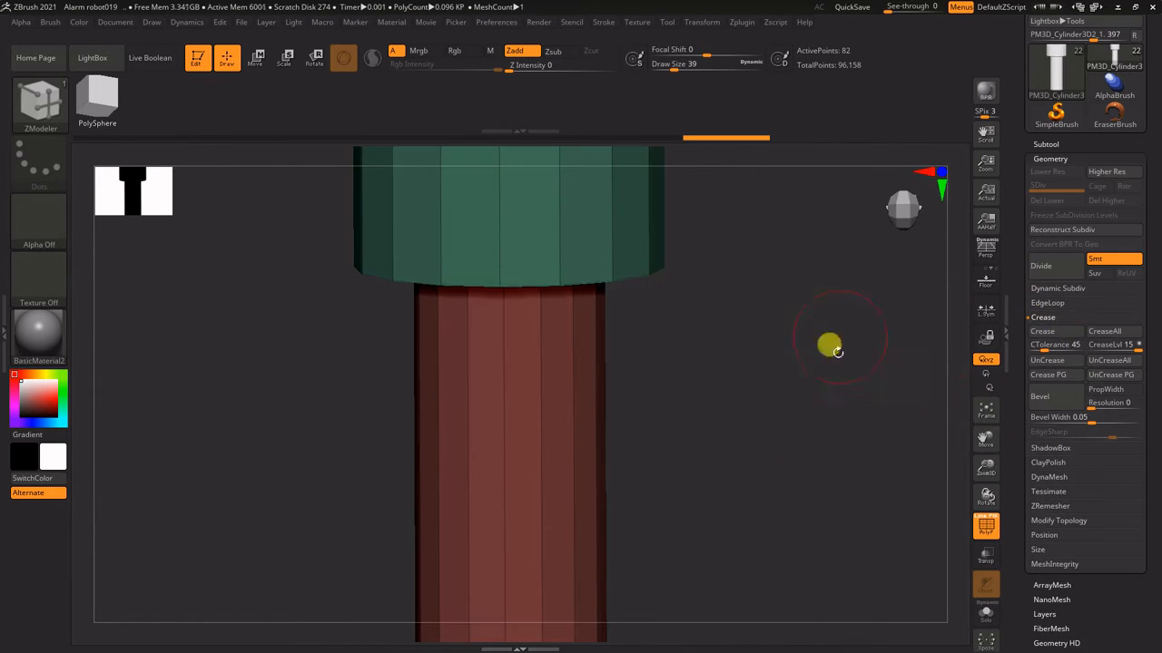
{"action": "right_click_drag", "start_coordinate": [830, 345], "coordinate": [964, 286]}
- Return to the subtool list and make the whole robot visible together with the bolt
{"action": "left_click", "coordinate": [1116, 144]}
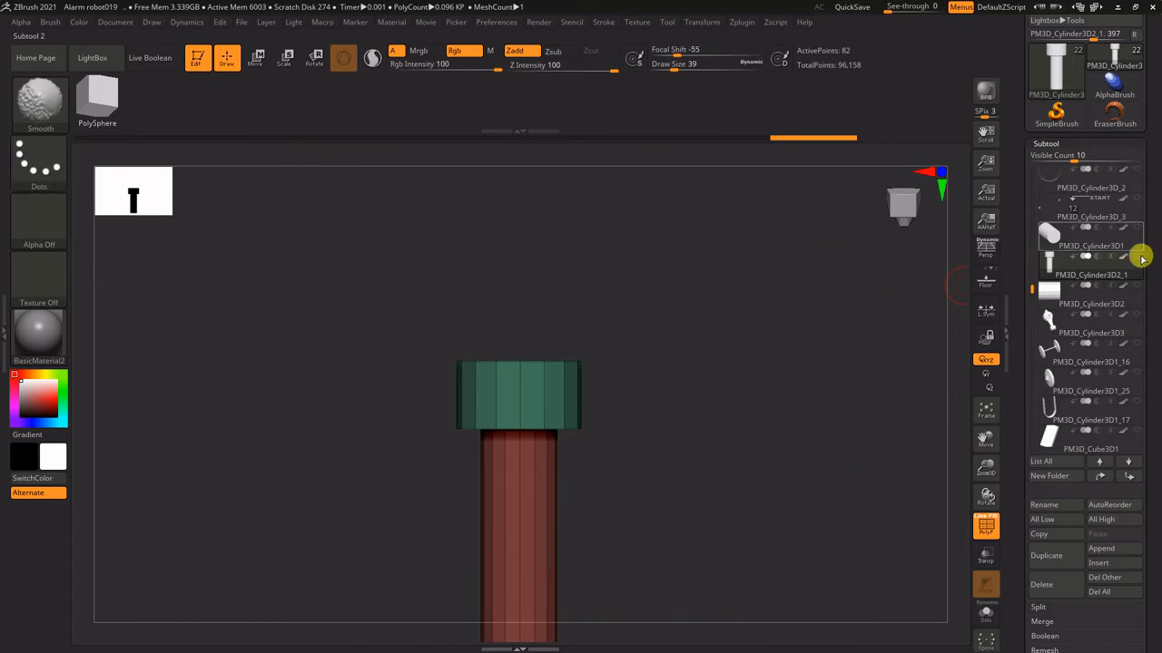
{"action": "left_click", "coordinate": [1134, 249]}
{"action": "left_click", "coordinate": [1135, 258]}
{"action": "left_click", "coordinate": [1135, 257]}
- Turn the bolt horizontal and place it behind the clock body, just below the wind-up key
{"action": "key", "text": "w"}
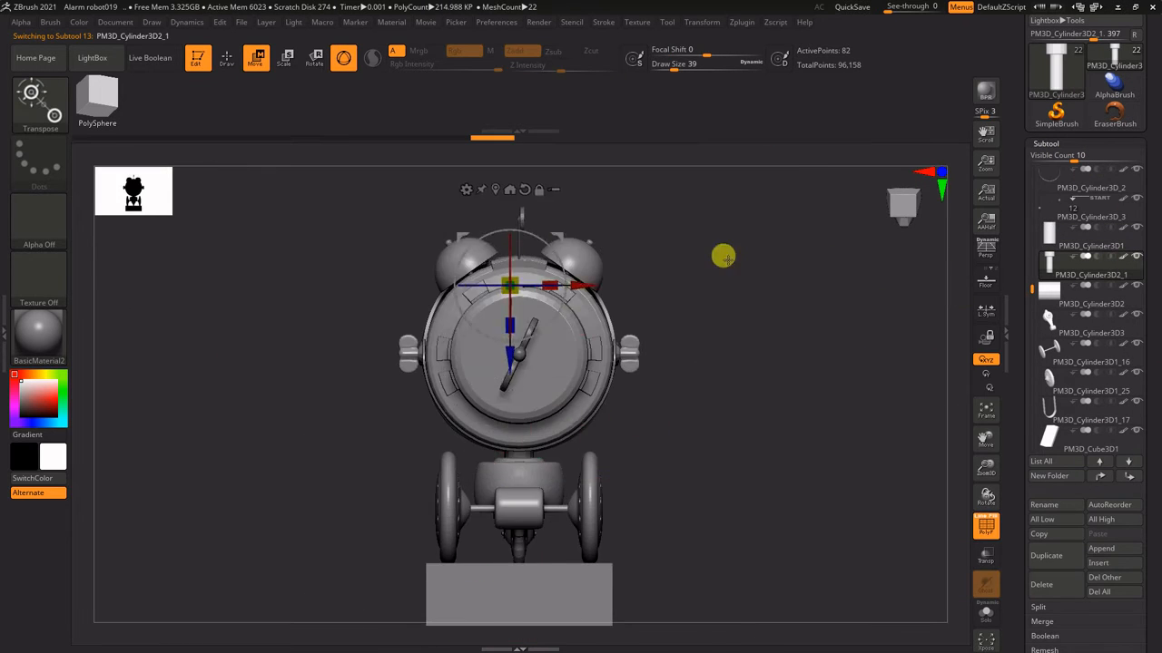
{"action": "right_click_drag", "start_coordinate": [723, 255], "coordinate": [817, 259], "text": "shift"}
{"action": "right_click_drag", "start_coordinate": [817, 259], "coordinate": [817, 380], "text": "alt"}
{"action": "left_click_drag", "start_coordinate": [572, 376], "coordinate": [588, 438]}
{"action": "right_click_drag", "start_coordinate": [854, 300], "coordinate": [642, 393], "text": "shift"}
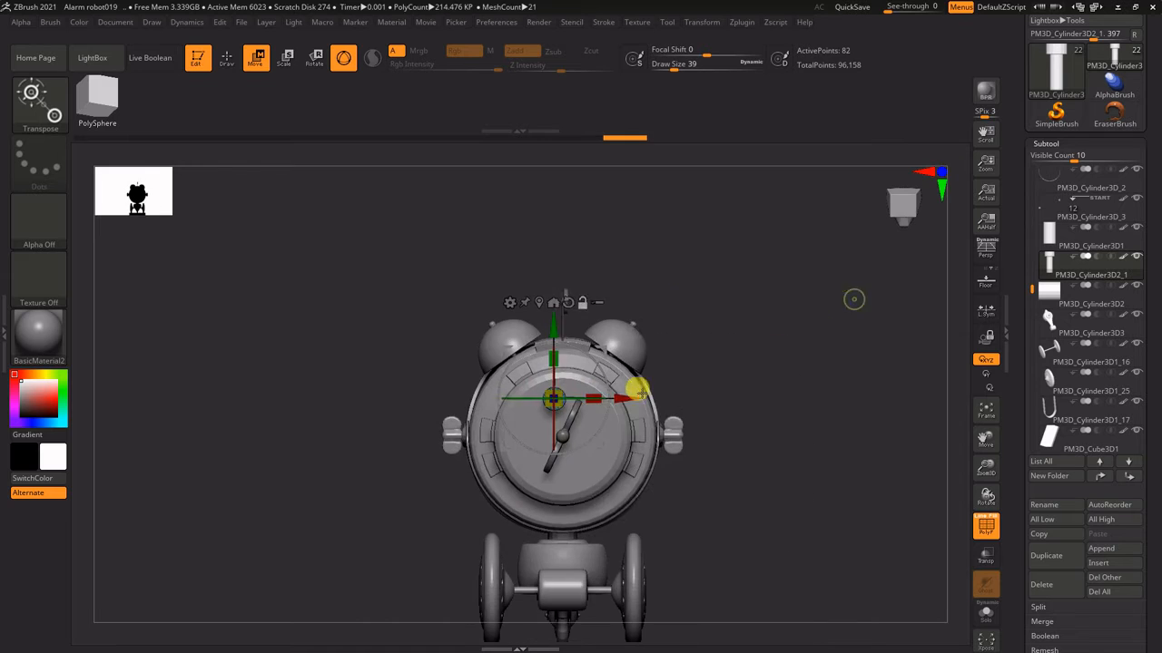
{"action": "right_click_drag", "start_coordinate": [786, 339], "coordinate": [594, 322], "text": "ctrl"}
{"action": "right_click_drag", "start_coordinate": [697, 276], "coordinate": [749, 277], "text": "ctrl"}
{"action": "left_click_drag", "start_coordinate": [633, 317], "coordinate": [635, 246]}
{"action": "right_click_drag", "start_coordinate": [713, 236], "coordinate": [580, 255]}
{"action": "key", "text": "ctrl+z"}
{"action": "right_click_drag", "start_coordinate": [635, 177], "coordinate": [638, 223], "text": "alt"}
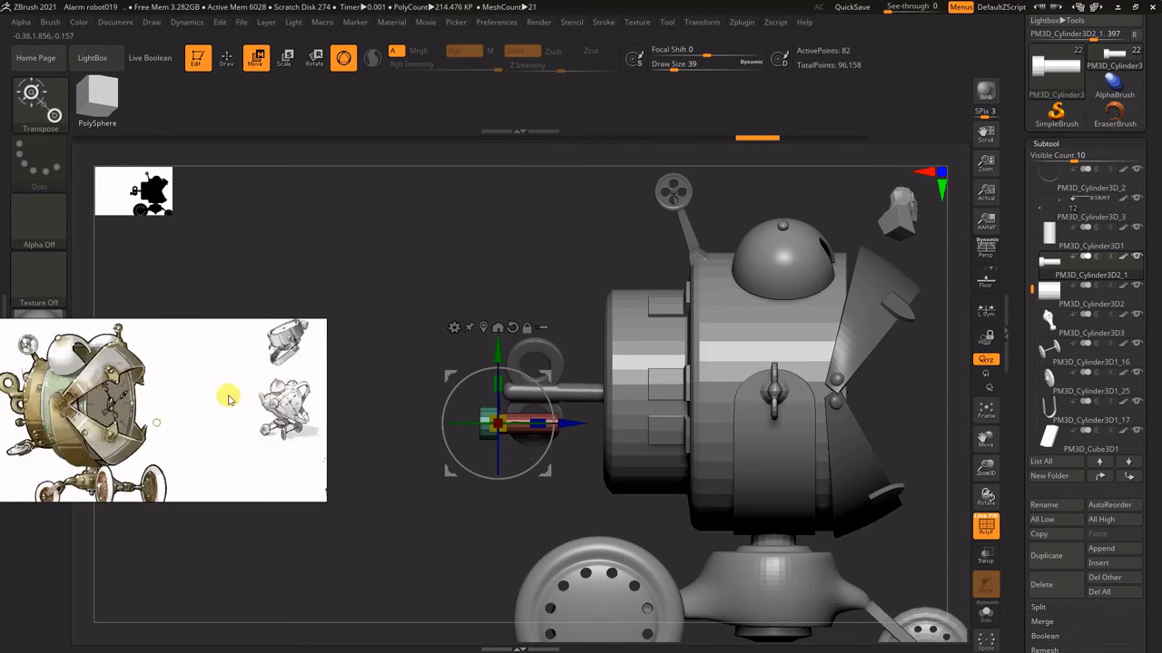
- Reposition the reference image so that the robot's rear details can be seen beside the model
{"action": "middle_click_drag", "start_coordinate": [227, 396], "coordinate": [271, 392]}
{"action": "right_click_drag", "start_coordinate": [402, 184], "coordinate": [614, 275]}
{"action": "right_click_drag", "start_coordinate": [167, 434], "coordinate": [136, 543]}
- Scale the bolt down and set its shaft against the back plate below the wind-up key
{"action": "right_click_drag", "start_coordinate": [409, 263], "coordinate": [472, 268], "text": "shift"}
{"action": "right_click_drag", "start_coordinate": [472, 291], "coordinate": [534, 414], "text": "ctrl"}
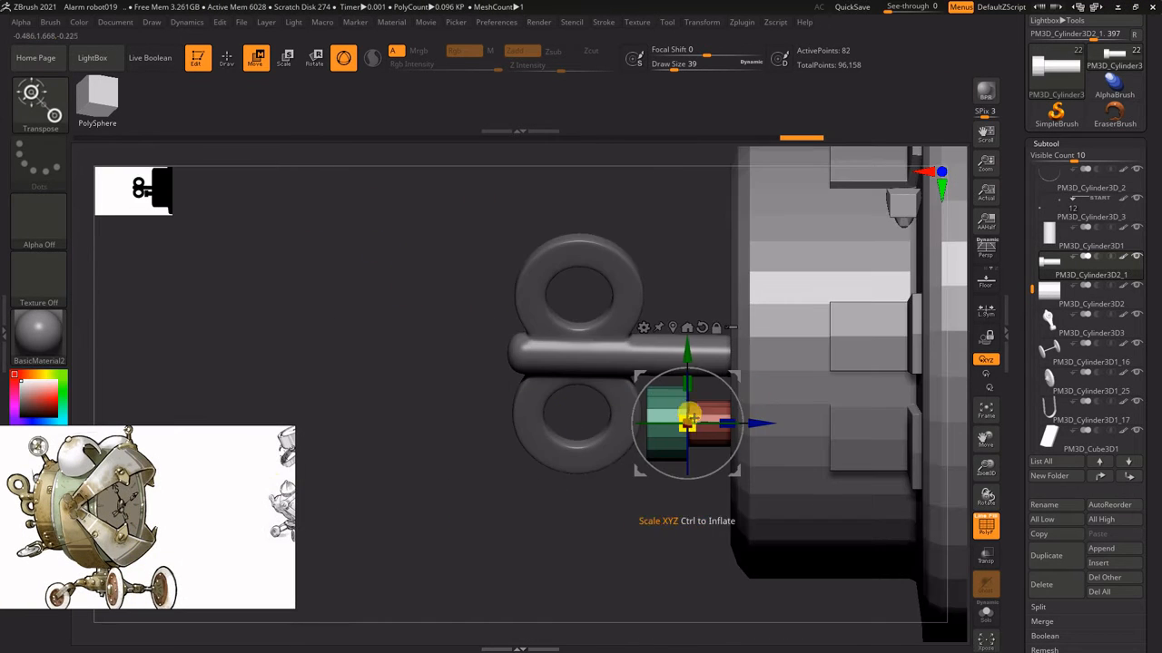
{"action": "left_click_drag", "start_coordinate": [690, 419], "coordinate": [662, 444]}
{"action": "right_click_drag", "start_coordinate": [544, 272], "coordinate": [798, 250]}
{"action": "right_click_drag", "start_coordinate": [891, 218], "coordinate": [452, 495], "text": "shift"}
{"action": "left_click_drag", "start_coordinate": [735, 407], "coordinate": [723, 407]}
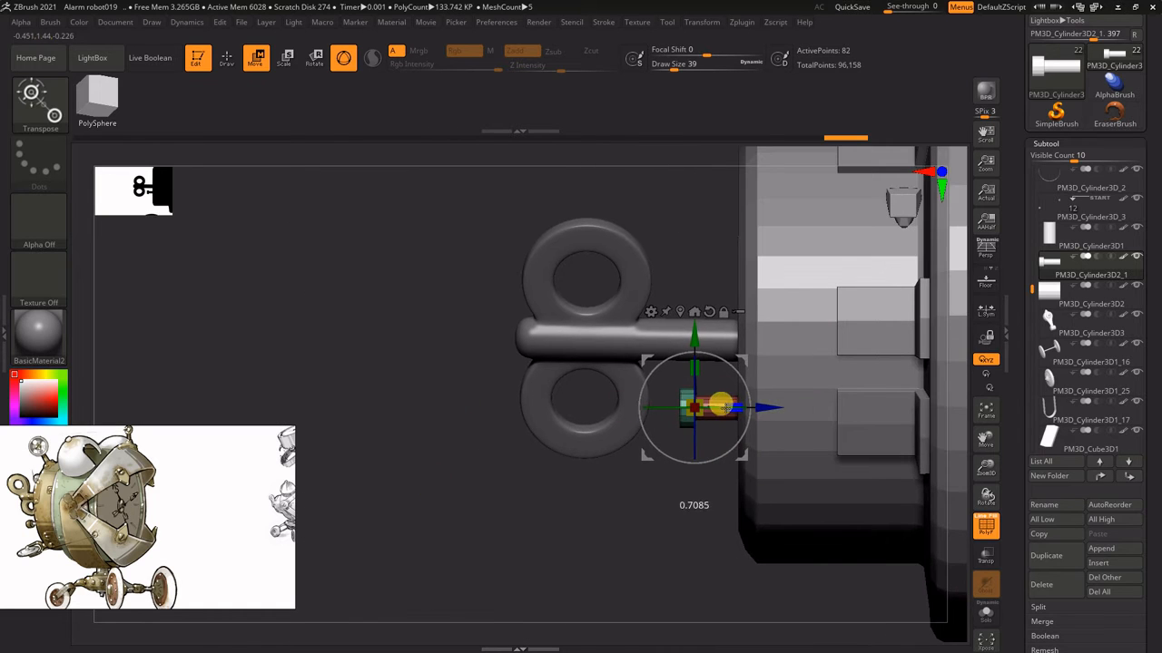
{"action": "right_click_drag", "start_coordinate": [723, 404], "coordinate": [599, 550], "text": "ctrl"}
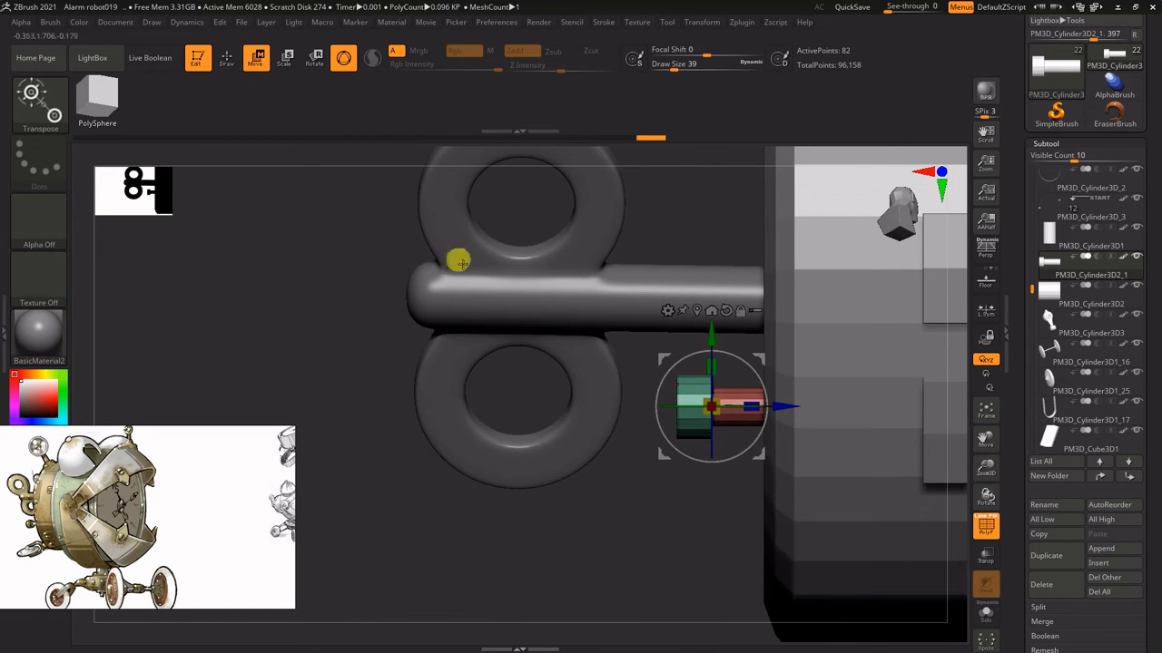
- Duplicate the bolt and place the copy on the back plate, above and to the opposite side of the wind-up key
{"action": "right_click_drag", "start_coordinate": [461, 264], "coordinate": [490, 182], "text": "ctrl"}
{"action": "left_click_drag", "start_coordinate": [1155, 280], "coordinate": [1155, 250]}
{"action": "left_click", "coordinate": [1047, 525]}
{"action": "right_click_drag", "start_coordinate": [617, 503], "coordinate": [759, 436]}
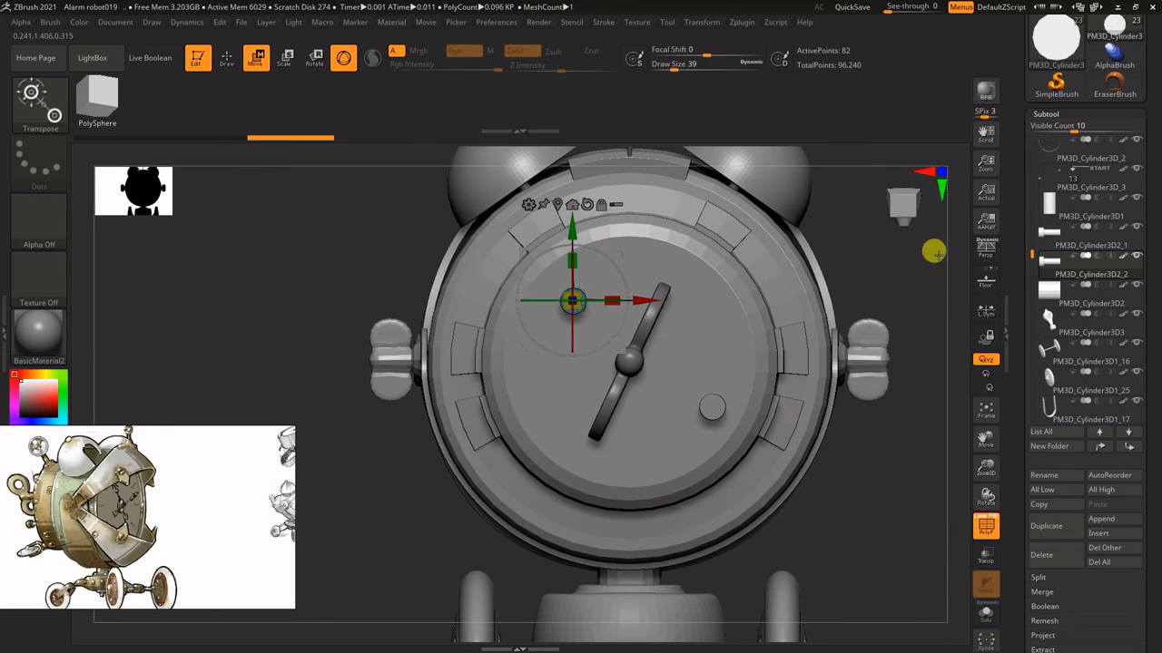
{"action": "right_click_drag", "start_coordinate": [937, 255], "coordinate": [853, 182], "text": "ctrl"}
{"action": "right_click_drag", "start_coordinate": [698, 337], "coordinate": [653, 361]}
{"action": "mouse_move", "coordinate": [672, 318]}
{"action": "right_mouse_down"}
{"action": "mouse_move", "coordinate": [833, 229]}
{"action": "mouse_move", "coordinate": [619, 277]}
{"action": "mouse_move", "coordinate": [570, 248]}
{"action": "mouse_move", "coordinate": [846, 275]}
{"action": "right_mouse_up"}
- Select the lower bolt and raise it closer to the level of the wind-up key's shaft
{"action": "key", "text": "q"}
{"action": "mouse_move", "coordinate": [884, 356]}
{"action": "right_mouse_down", "text": "alt"}
{"action": "mouse_move", "coordinate": [866, 309]}
{"action": "mouse_move", "coordinate": [840, 332]}
{"action": "mouse_move", "coordinate": [845, 306]}
{"action": "mouse_move", "coordinate": [844, 352]}
{"action": "right_mouse_up", "text": "alt"}
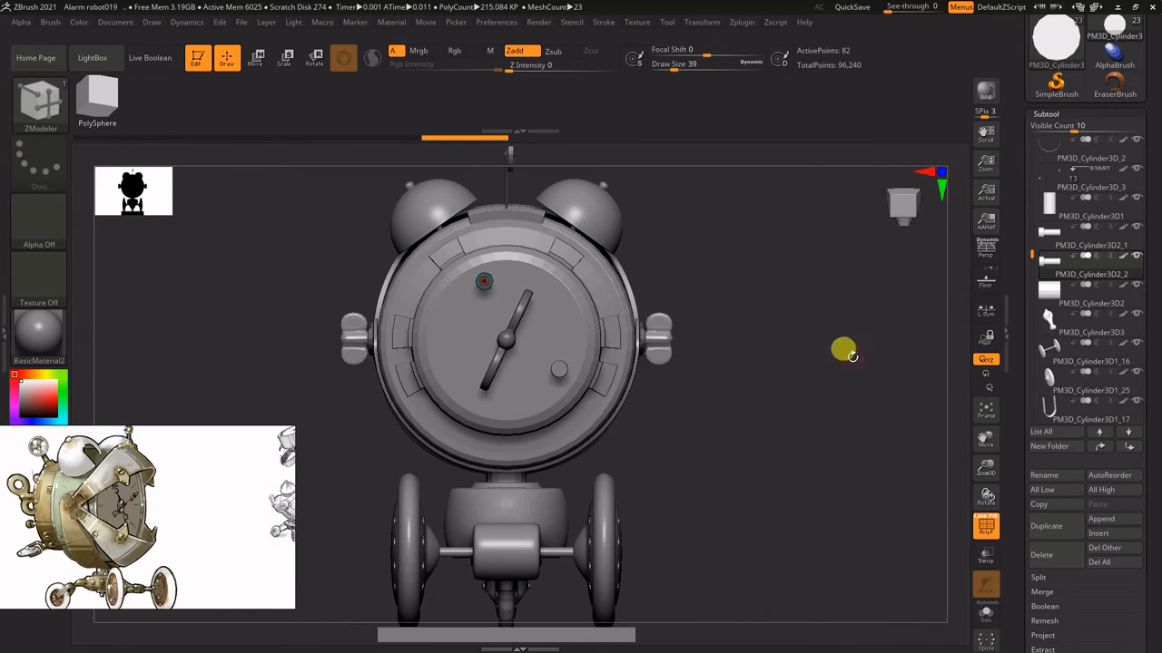
{"action": "right_click_drag", "start_coordinate": [809, 284], "coordinate": [865, 318]}
{"action": "left_click", "coordinate": [496, 365], "text": "alt"}
{"action": "right_click_drag", "start_coordinate": [496, 366], "coordinate": [563, 327], "text": "ctrl"}
{"action": "key", "text": "w"}
{"action": "left_click_drag", "start_coordinate": [515, 370], "coordinate": [510, 310]}
{"action": "right_click_drag", "start_coordinate": [410, 533], "coordinate": [417, 540], "text": "alt"}
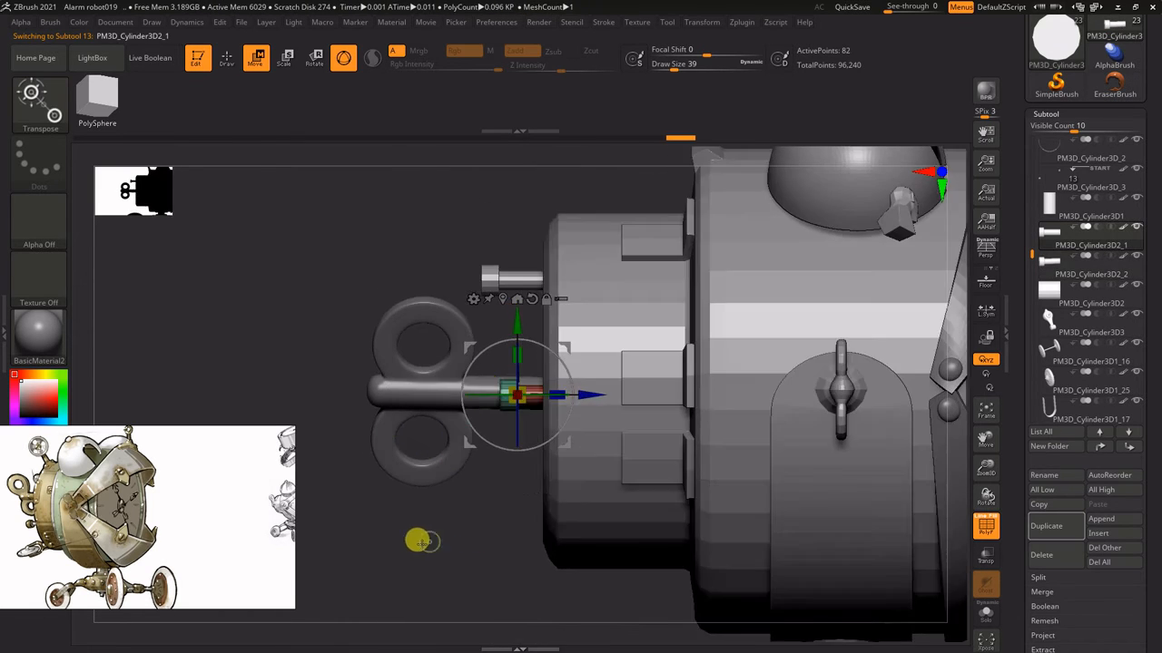
{"action": "right_click_drag", "start_coordinate": [521, 343], "coordinate": [581, 263], "text": "ctrl"}
{"action": "right_click_drag", "start_coordinate": [895, 332], "coordinate": [799, 390], "text": "shift"}
{"action": "mouse_move", "coordinate": [799, 390]}
{"action": "right_mouse_down", "text": "alt"}
{"action": "mouse_move", "coordinate": [754, 347]}
{"action": "mouse_move", "coordinate": [739, 430]}
{"action": "mouse_move", "coordinate": [746, 349]}
{"action": "right_mouse_up", "text": "alt"}
- Duplicate the front wheel and the fork arm that carries it
{"action": "key", "text": "q"}
{"action": "left_click", "coordinate": [670, 466], "text": "alt"}
{"action": "right_click_drag", "start_coordinate": [735, 568], "coordinate": [798, 426], "text": "alt"}
{"action": "left_click", "coordinate": [726, 375], "text": "alt"}
{"action": "right_click_drag", "start_coordinate": [807, 319], "coordinate": [862, 308], "text": "shift"}
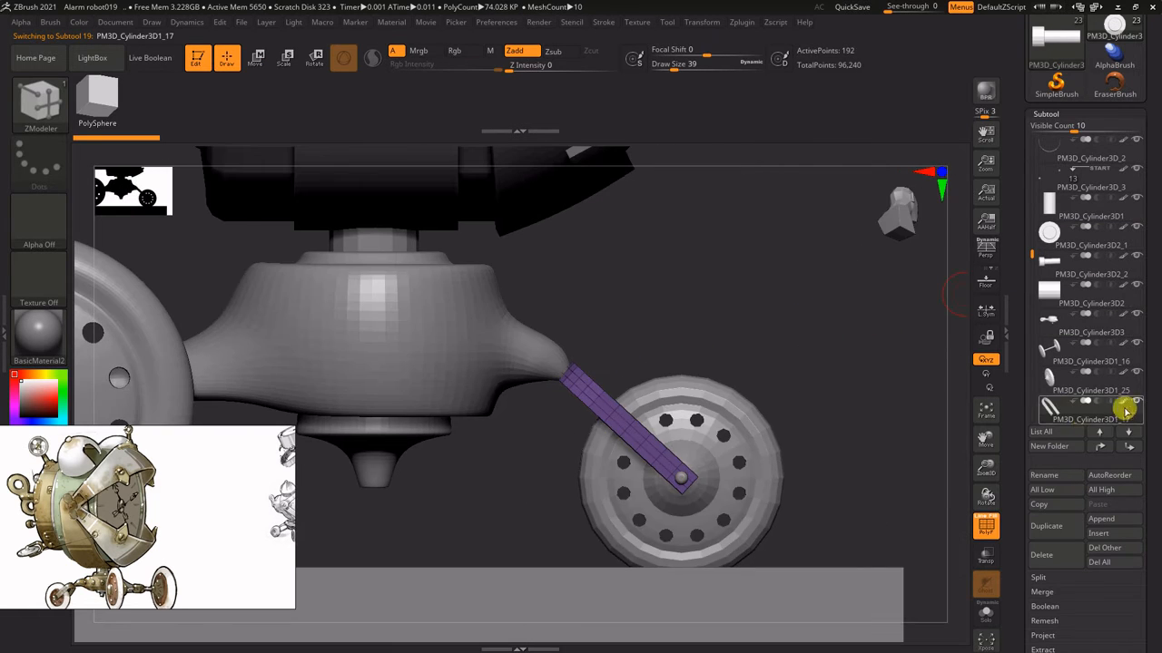
{"action": "scroll", "coordinate": [1071, 347], "scroll_direction": "down", "scroll_amount": 2}
{"action": "left_click_drag", "start_coordinate": [1152, 213], "coordinate": [1150, 260]}
{"action": "left_click_drag", "start_coordinate": [1031, 223], "coordinate": [1036, 240]}
{"action": "left_click", "coordinate": [1050, 350]}
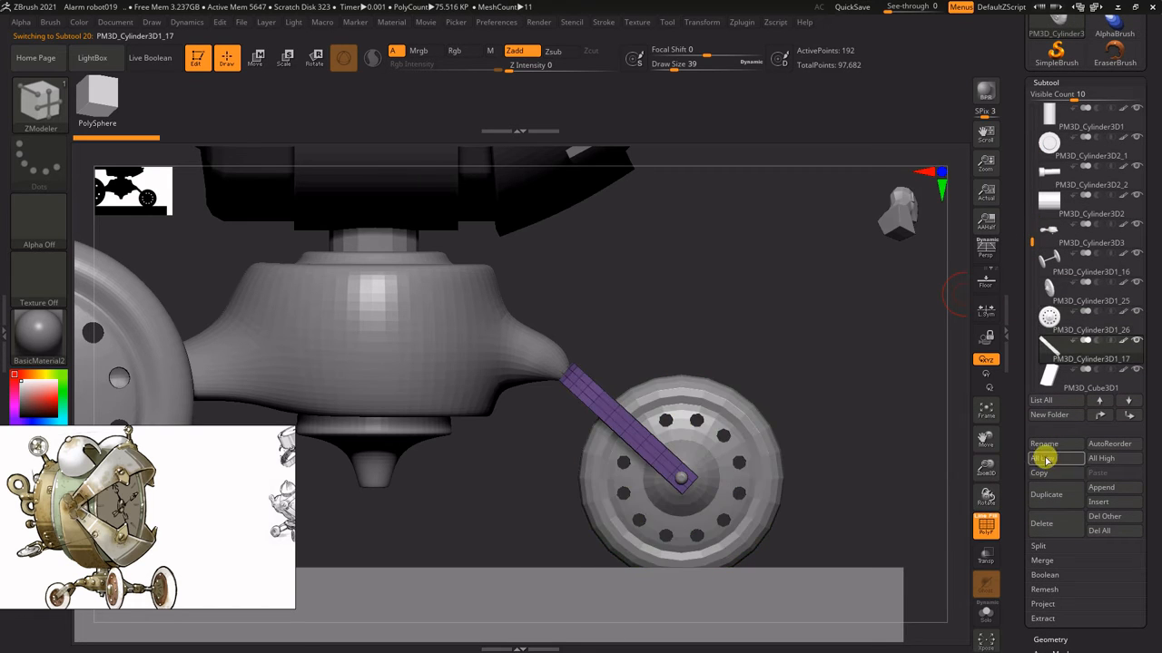
{"action": "left_click", "coordinate": [1073, 334]}
{"action": "scroll", "coordinate": [1051, 508], "scroll_direction": "down", "scroll_amount": 2}
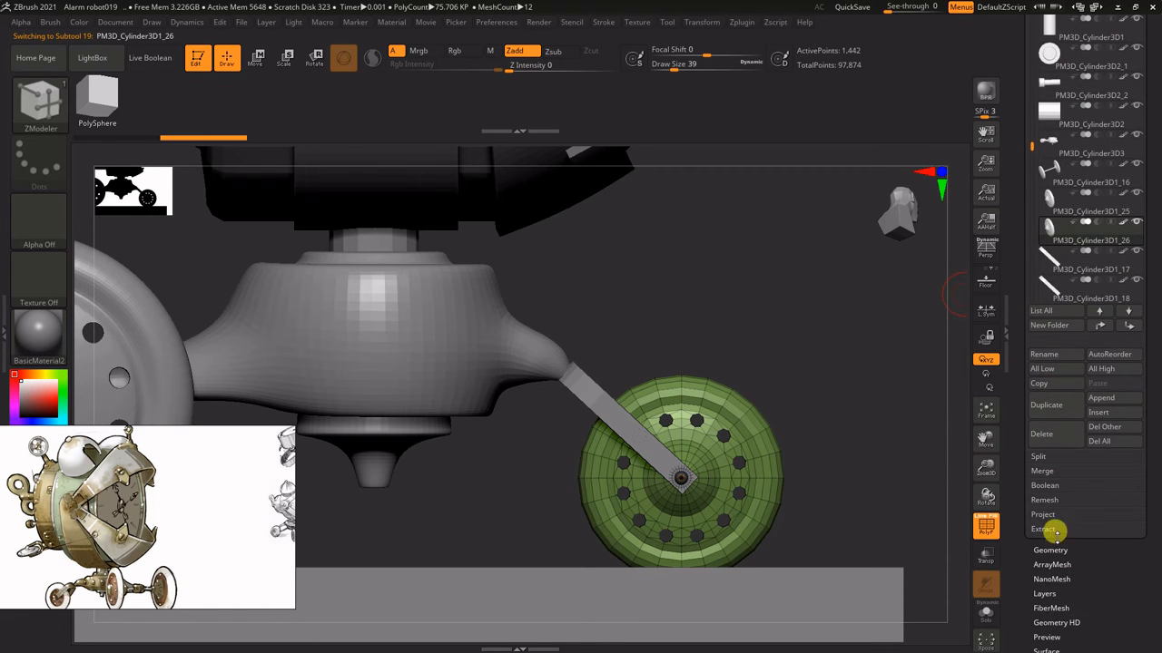
- Merge the duplicated front wheel down with the duplicated fork arm into one subtool
{"action": "left_click", "coordinate": [1053, 472]}
{"action": "left_click", "coordinate": [1051, 399]}
{"action": "key", "text": "Return"}
- Rotate the merged wheel copy about its axle and move it clear of the front wheel
{"action": "left_click_drag", "start_coordinate": [761, 327], "coordinate": [781, 223], "text": "alt"}
{"action": "key", "text": "w"}
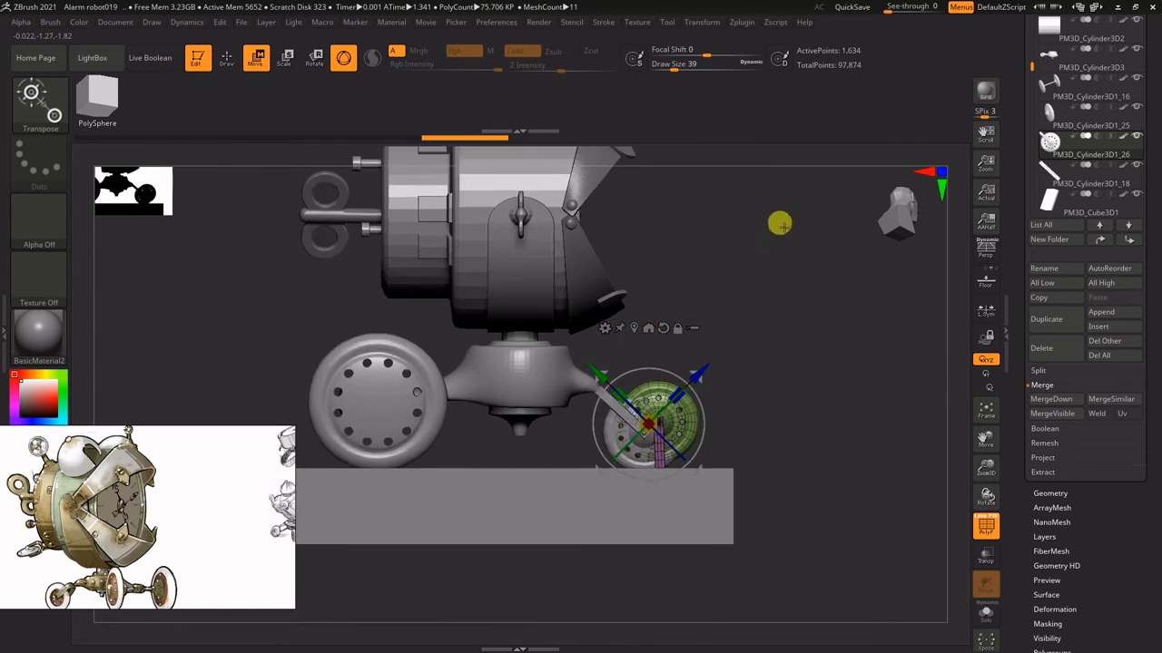
{"action": "left_click", "coordinate": [633, 330]}
{"action": "left_click", "coordinate": [671, 334]}
{"action": "left_click_drag", "start_coordinate": [740, 428], "coordinate": [870, 428]}
{"action": "mouse_move", "coordinate": [939, 341]}
{"action": "left_mouse_down", "text": "alt"}
{"action": "mouse_move", "coordinate": [799, 309]}
{"action": "mouse_move", "coordinate": [820, 314]}
{"action": "mouse_move", "coordinate": [770, 350]}
{"action": "left_mouse_up", "text": "alt"}
- Try to isolate parts of the merged wheel and fork and regroup the visible polygons
{"action": "key", "text": "q"}
{"action": "left_click", "coordinate": [770, 351], "text": "ctrl+shift"}
{"action": "left_click", "coordinate": [763, 354], "text": "ctrl+shift"}
{"action": "left_click_drag", "start_coordinate": [730, 385], "coordinate": [858, 304]}
{"action": "left_click", "coordinate": [840, 341], "text": "ctrl+shift"}
{"action": "left_click", "coordinate": [713, 426], "text": "ctrl+shift"}
{"action": "left_click_drag", "start_coordinate": [855, 295], "coordinate": [835, 528], "text": "ctrl+shift"}
{"action": "left_click_drag", "start_coordinate": [876, 299], "coordinate": [839, 358]}
{"action": "left_click_drag", "start_coordinate": [814, 381], "coordinate": [667, 512], "text": "ctrl+alt+shift"}
{"action": "left_click_drag", "start_coordinate": [817, 358], "coordinate": [817, 304]}
{"action": "key", "text": "ctrl+w"}
{"action": "left_click", "coordinate": [837, 321], "text": "ctrl+shift"}
{"action": "key", "text": "ctrl+z"}
- Move the wheel and fork copy to the robot's rear and raise it to the lower back of the clock body
{"action": "key", "text": "w"}
{"action": "left_click_drag", "start_coordinate": [817, 304], "coordinate": [491, 356], "text": "alt"}
{"action": "left_click_drag", "start_coordinate": [450, 281], "coordinate": [570, 372], "text": "alt"}
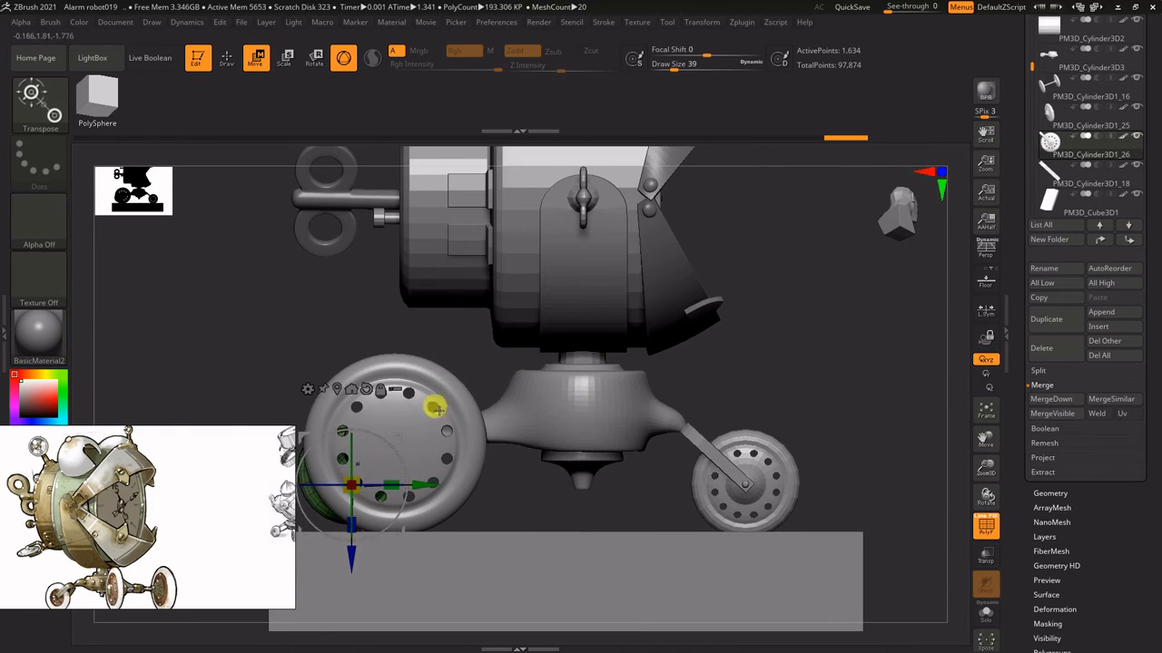
{"action": "left_click_drag", "start_coordinate": [438, 411], "coordinate": [577, 352], "text": "alt"}
{"action": "left_click_drag", "start_coordinate": [491, 497], "coordinate": [611, 221]}
{"action": "left_click_drag", "start_coordinate": [610, 221], "coordinate": [654, 347], "text": "alt"}
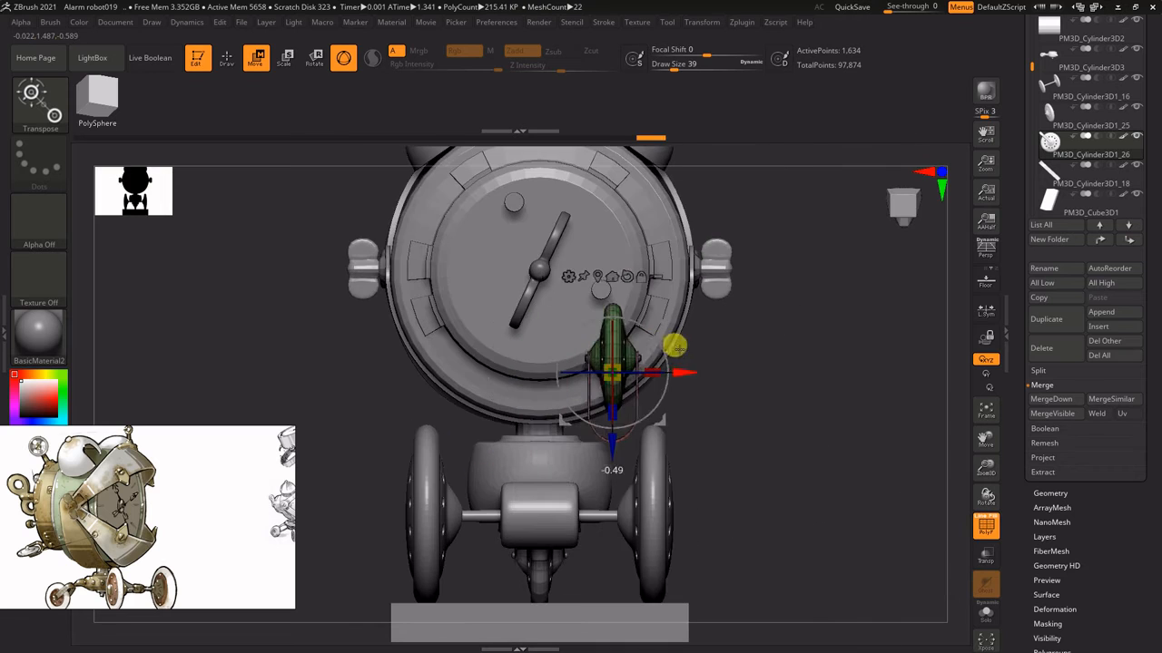
- Rotate the wheel copy to lie flat and move it so its fork meets the back plate
{"action": "left_click_drag", "start_coordinate": [772, 336], "coordinate": [663, 241], "text": "shift"}
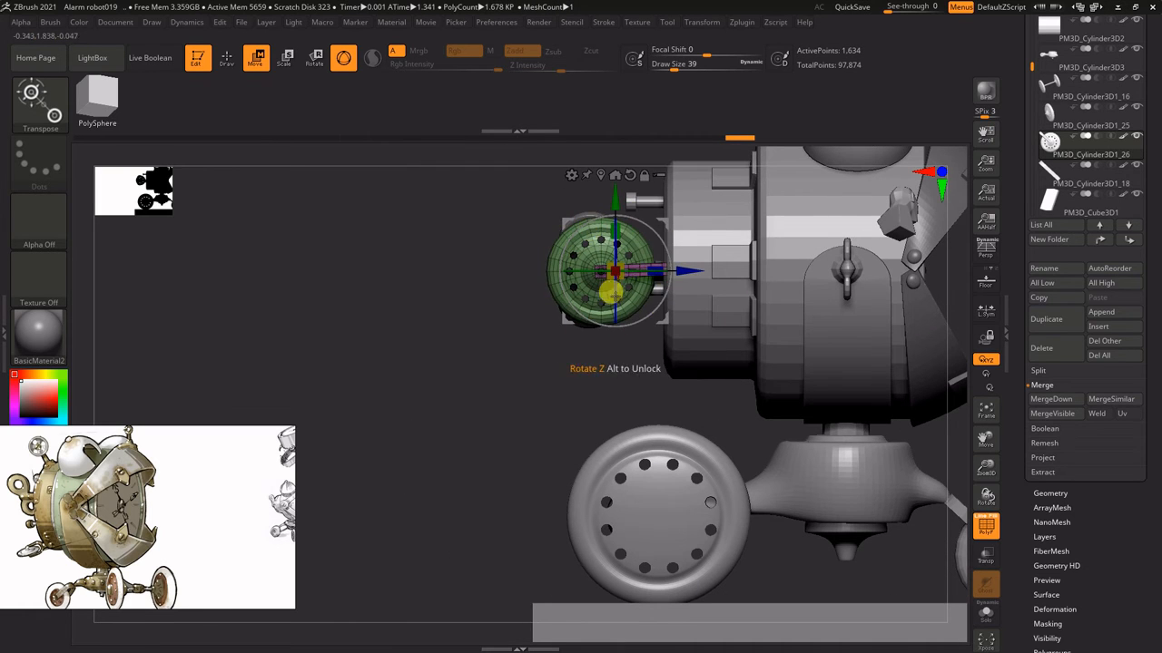
{"action": "left_click_drag", "start_coordinate": [666, 329], "coordinate": [657, 328]}
{"action": "left_click_drag", "start_coordinate": [635, 399], "coordinate": [654, 435], "text": "alt"}
{"action": "left_click_drag", "start_coordinate": [593, 335], "coordinate": [553, 334]}
{"action": "left_click_drag", "start_coordinate": [635, 400], "coordinate": [653, 436], "text": "alt"}
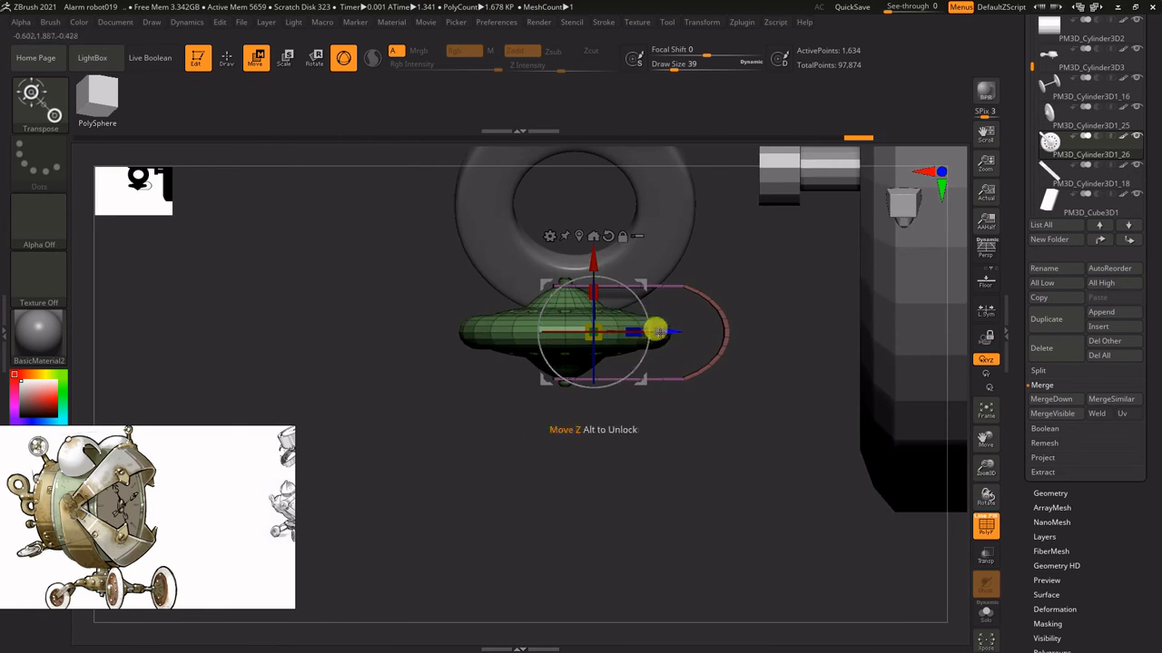
{"action": "left_click_drag", "start_coordinate": [657, 329], "coordinate": [817, 329]}
{"action": "left_click_drag", "start_coordinate": [689, 454], "coordinate": [663, 363], "text": "alt"}
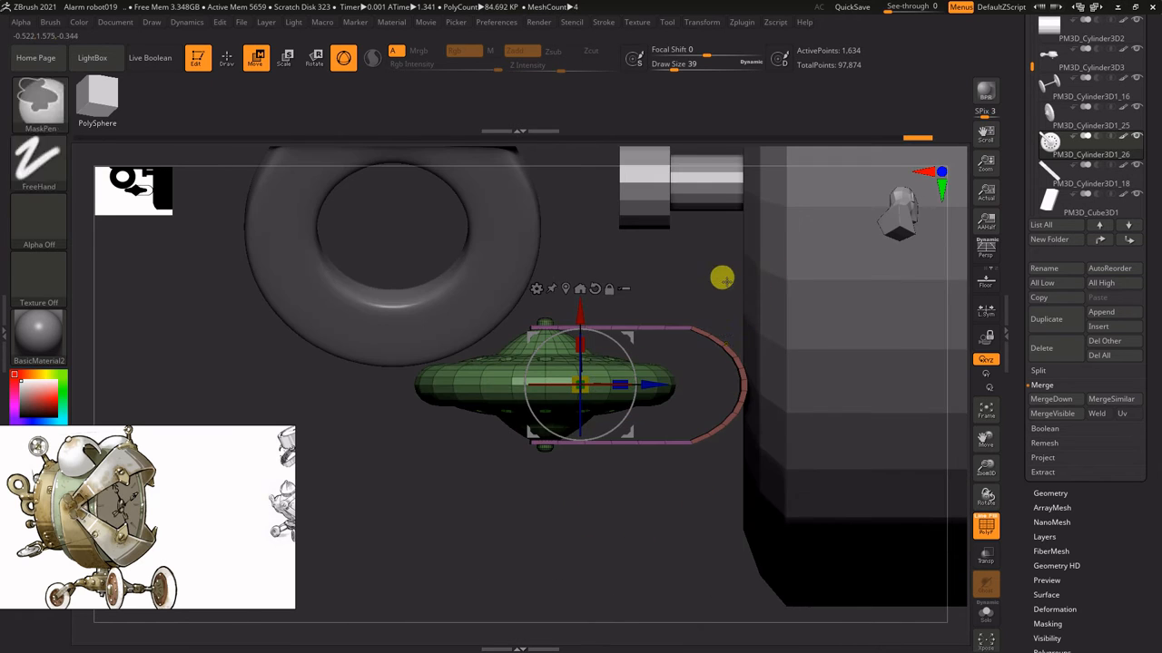
- Shorten the fork by masking everything except its curved end and moving that end inward, and scale the whole wheel assembly down
{"action": "mouse_move", "coordinate": [771, 554]}
{"action": "left_mouse_down", "text": "ctrl"}
{"action": "mouse_move", "coordinate": [682, 404]}
{"action": "mouse_move", "coordinate": [679, 322]}
{"action": "left_mouse_up", "text": "ctrl"}
{"action": "left_click", "coordinate": [618, 490], "text": "ctrl"}
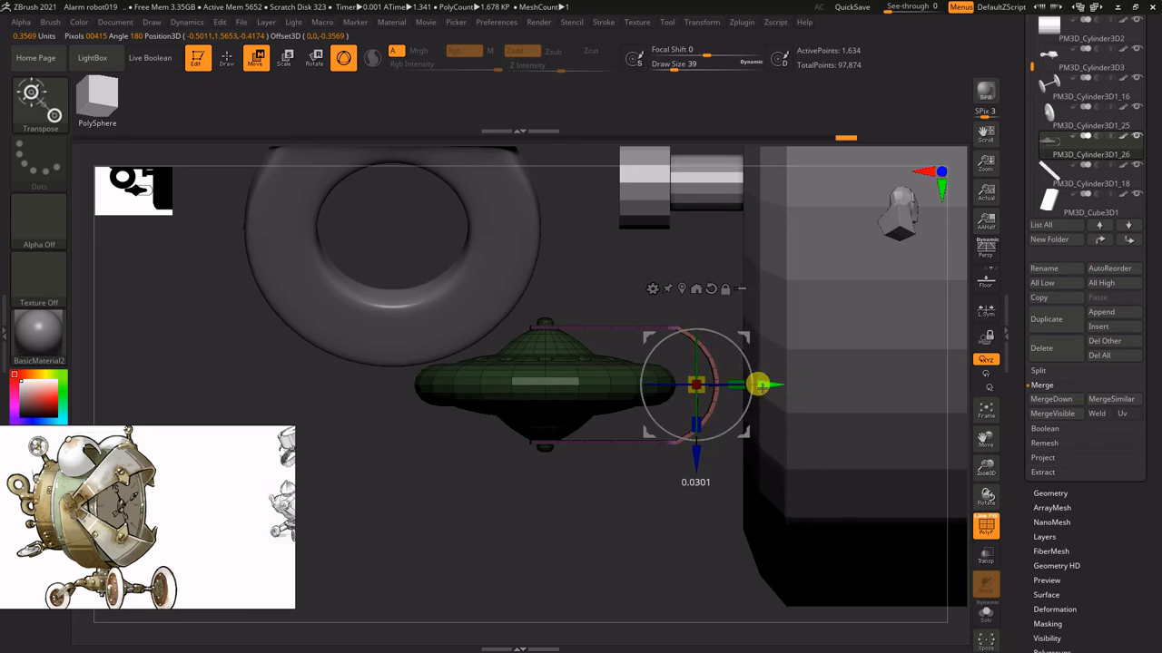
{"action": "left_click_drag", "start_coordinate": [758, 385], "coordinate": [756, 385]}
{"action": "left_click_drag", "start_coordinate": [633, 502], "coordinate": [675, 542], "text": "ctrl"}
{"action": "left_click_drag", "start_coordinate": [758, 388], "coordinate": [768, 389]}
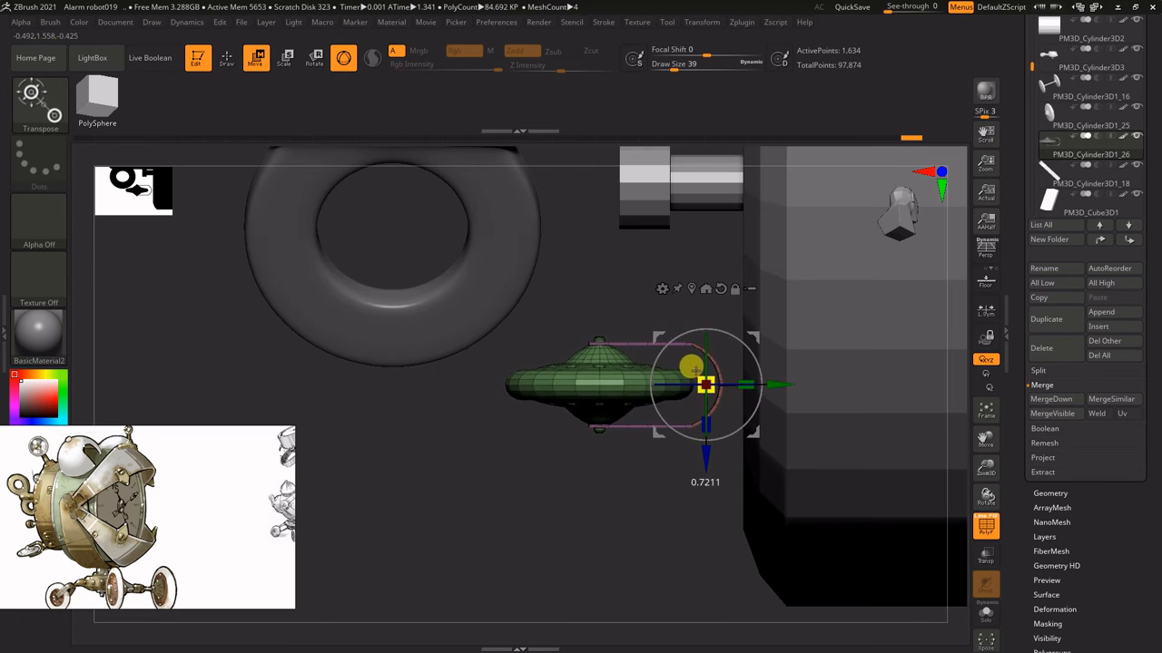
{"action": "mouse_move", "coordinate": [607, 547]}
{"action": "left_mouse_down", "text": "alt"}
{"action": "mouse_move", "coordinate": [616, 501]}
{"action": "mouse_move", "coordinate": [626, 535]}
{"action": "left_mouse_up", "text": "alt"}
- Isolate the fork and extrude a square stem outward from the middle of its curved end
{"action": "key", "text": "q"}
{"action": "mouse_move", "coordinate": [684, 480]}
{"action": "left_mouse_down", "text": "alt"}
{"action": "mouse_move", "coordinate": [671, 493]}
{"action": "mouse_move", "coordinate": [676, 454]}
{"action": "left_mouse_up", "text": "alt"}
{"action": "left_click_drag", "start_coordinate": [1150, 227], "coordinate": [1149, 239]}
{"action": "mouse_move", "coordinate": [617, 454]}
{"action": "left_mouse_down", "text": "alt"}
{"action": "mouse_move", "coordinate": [601, 482]}
{"action": "mouse_move", "coordinate": [581, 449]}
{"action": "mouse_move", "coordinate": [617, 508]}
{"action": "left_mouse_up", "text": "alt"}
{"action": "left_click", "coordinate": [577, 374], "text": "ctrl+alt+shift"}
{"action": "left_click", "coordinate": [1137, 148], "text": "ctrl+shift"}
{"action": "mouse_move", "coordinate": [889, 390]}
{"action": "left_mouse_down"}
{"action": "mouse_move", "coordinate": [635, 348]}
{"action": "mouse_move", "coordinate": [659, 350]}
{"action": "left_mouse_up"}
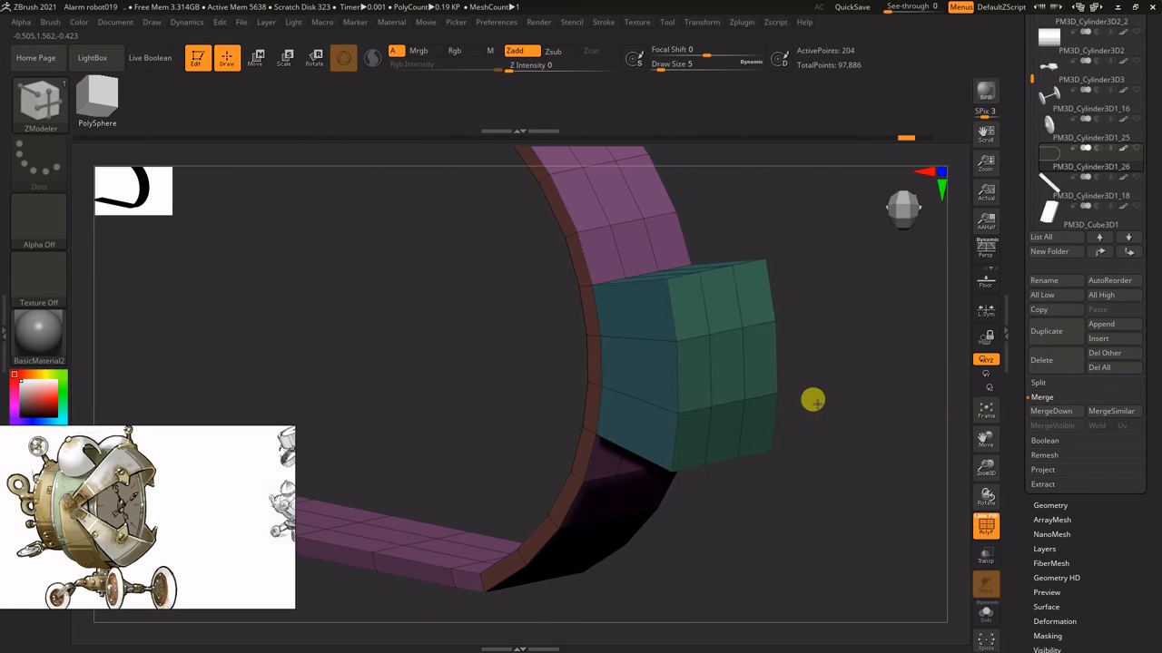
{"action": "left_click_drag", "start_coordinate": [813, 400], "coordinate": [862, 397], "text": "shift"}
- Mask everything except the stem's outer end and scale that end flat
{"action": "left_click_drag", "start_coordinate": [809, 226], "coordinate": [626, 526], "text": "ctrl"}
{"action": "left_click", "coordinate": [626, 527], "text": "ctrl"}
{"action": "key", "text": "r"}
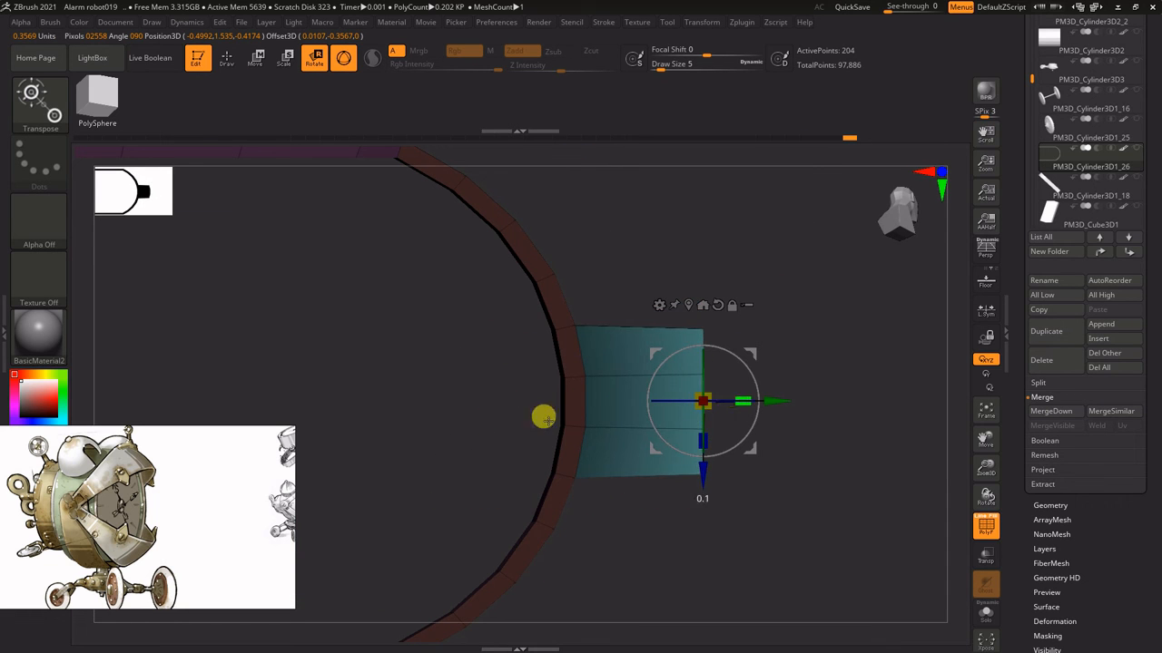
{"action": "left_click_drag", "start_coordinate": [703, 441], "coordinate": [703, 443]}
{"action": "left_click_drag", "start_coordinate": [817, 313], "coordinate": [747, 363]}
{"action": "left_click_drag", "start_coordinate": [687, 391], "coordinate": [687, 384]}
{"action": "left_click_drag", "start_coordinate": [726, 272], "coordinate": [826, 241], "text": "alt"}
- Reveal the wheel again and examine the wheel assembly isolated together with the bolt
{"action": "left_click", "coordinate": [853, 245], "text": "ctrl+shift"}
{"action": "left_click", "coordinate": [1135, 148]}
{"action": "left_click_drag", "start_coordinate": [636, 251], "coordinate": [693, 399], "text": "alt"}
{"action": "left_click_drag", "start_coordinate": [501, 291], "coordinate": [823, 246]}
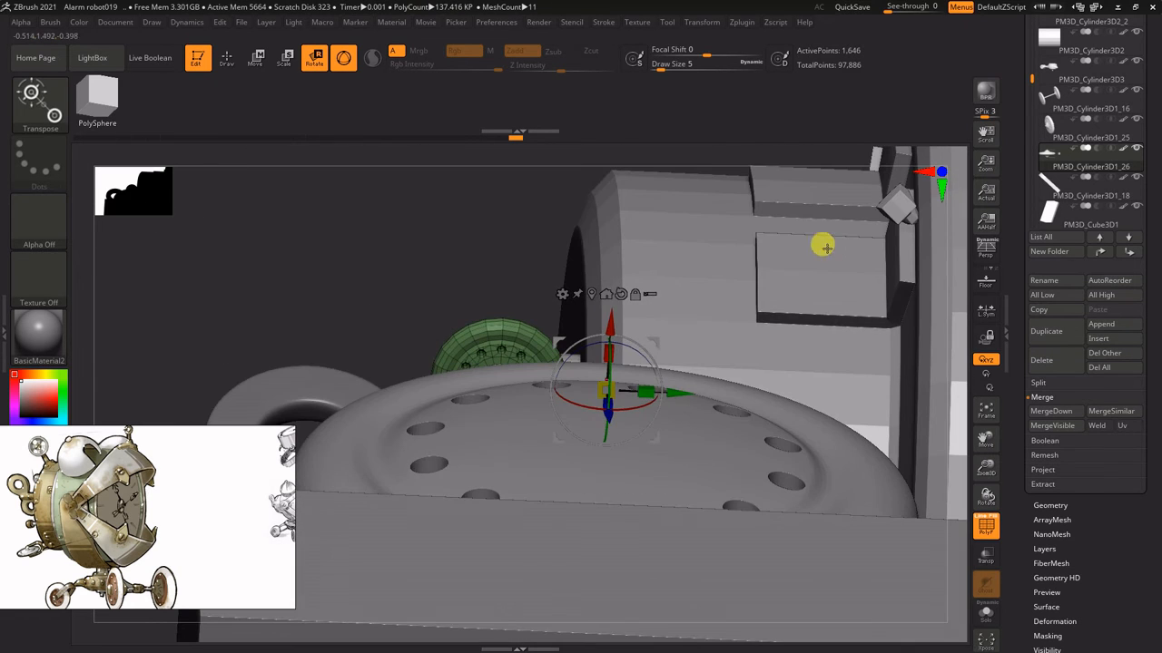
{"action": "left_click", "coordinate": [1138, 148]}
{"action": "left_click_drag", "start_coordinate": [912, 427], "coordinate": [894, 332]}
{"action": "left_click_drag", "start_coordinate": [1150, 186], "coordinate": [1153, 236]}
{"action": "left_click", "coordinate": [1136, 250]}
{"action": "left_click_drag", "start_coordinate": [830, 282], "coordinate": [765, 283]}
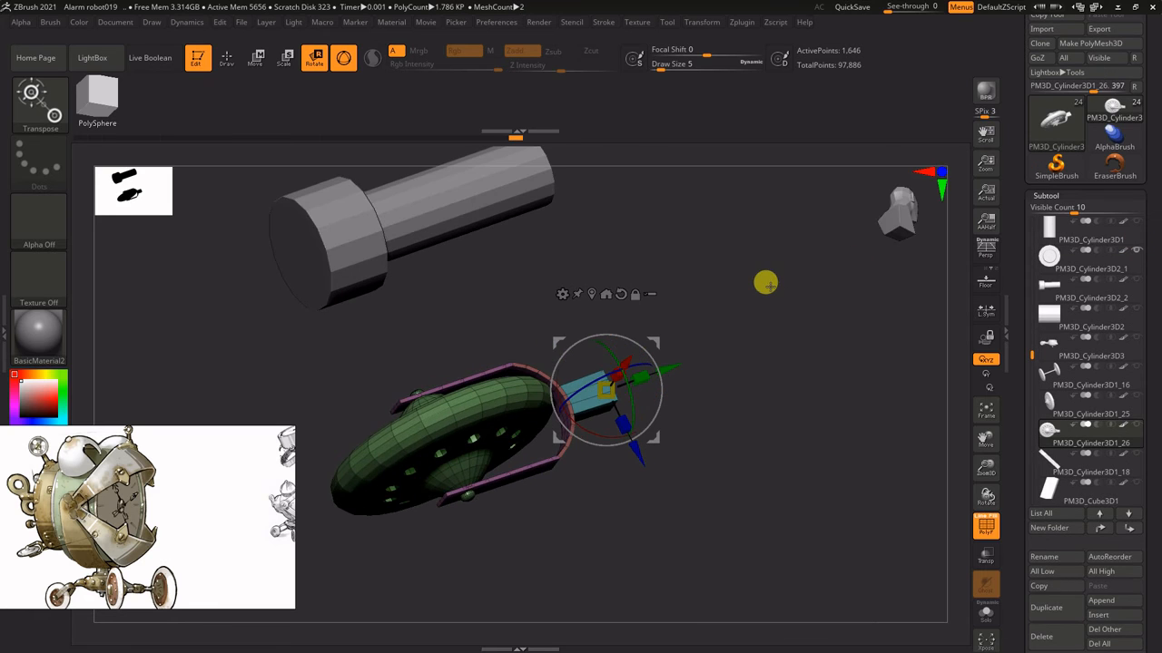
{"action": "left_click_drag", "start_coordinate": [871, 368], "coordinate": [1110, 249], "text": "alt"}
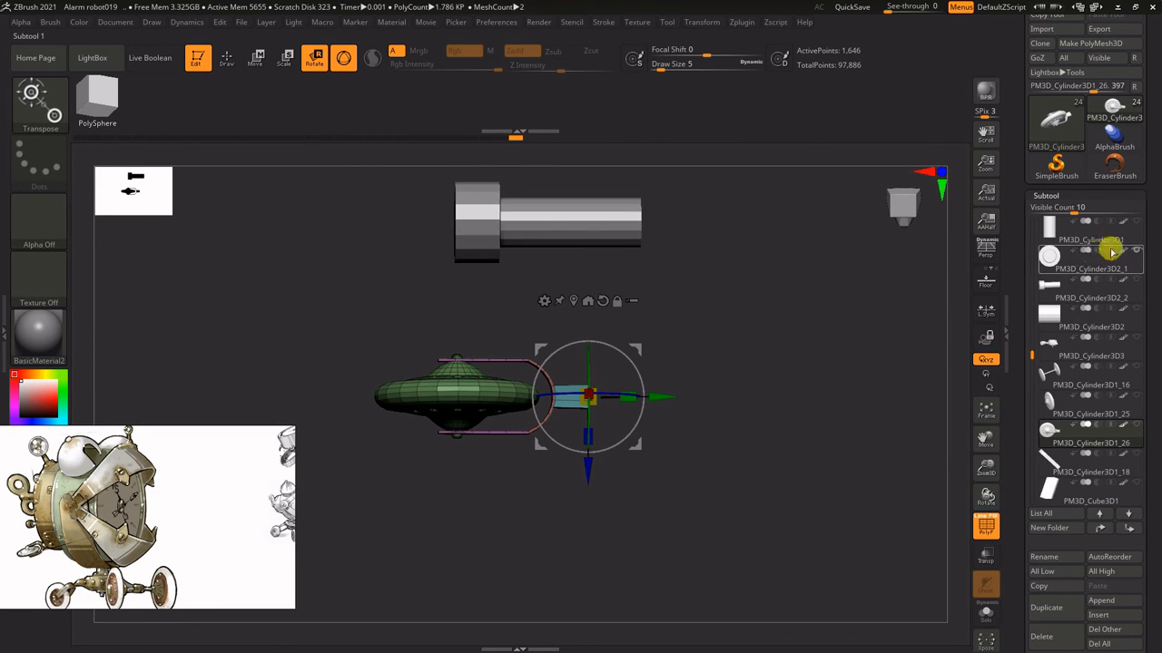
- Show the whole robot again and inspect the small wheel and bolts on the clock body's back
{"action": "left_click_drag", "start_coordinate": [879, 336], "coordinate": [615, 415]}
{"action": "left_click_drag", "start_coordinate": [659, 354], "coordinate": [652, 334]}
{"action": "left_click_drag", "start_coordinate": [399, 453], "coordinate": [377, 413], "text": "alt"}
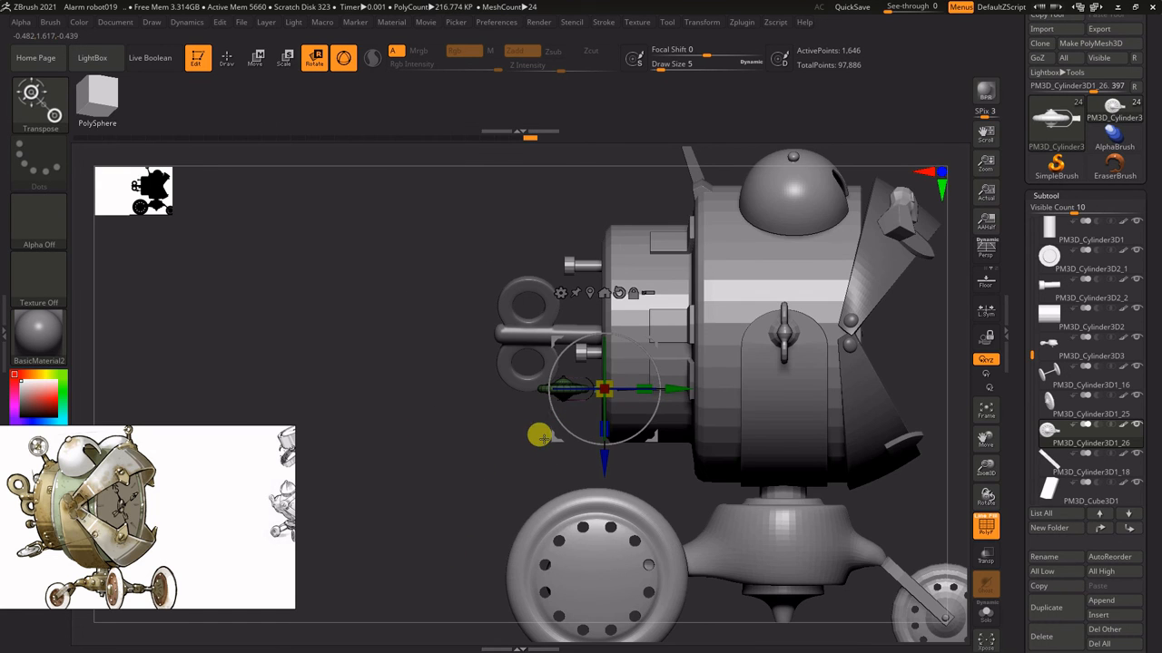
{"action": "left_click_drag", "start_coordinate": [544, 438], "coordinate": [513, 422]}
{"action": "mouse_move", "coordinate": [567, 403]}
{"action": "left_mouse_down"}
{"action": "mouse_move", "coordinate": [579, 382]}
{"action": "mouse_move", "coordinate": [577, 392]}
{"action": "left_mouse_up"}
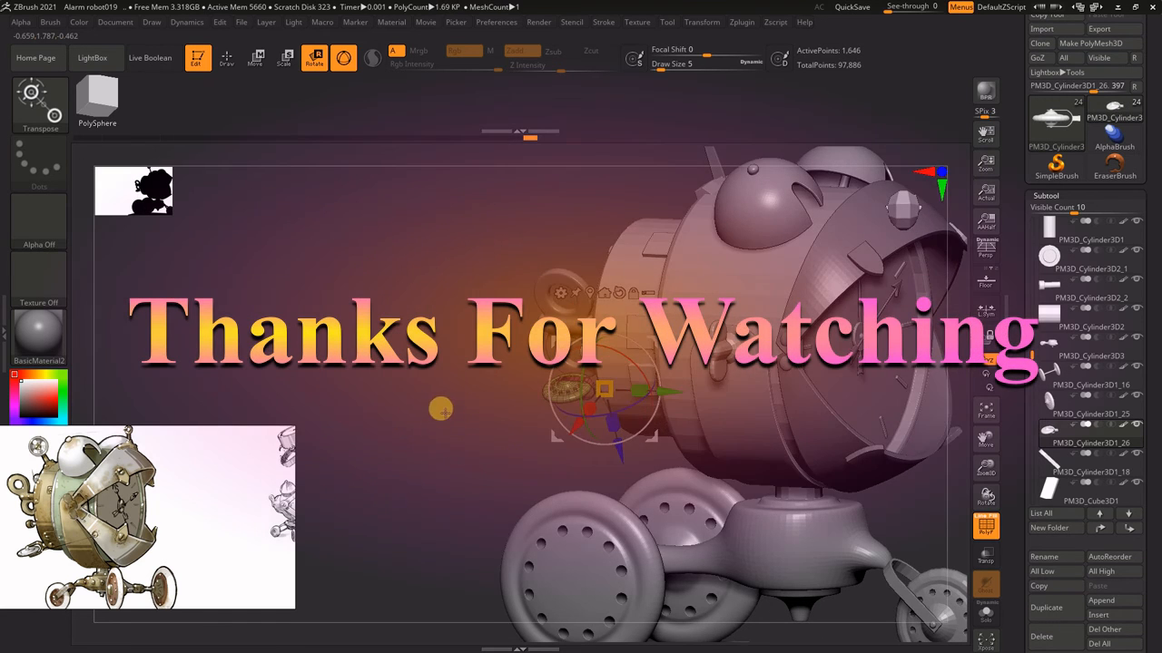
{"action": "left_click_drag", "start_coordinate": [440, 410], "coordinate": [399, 472]}
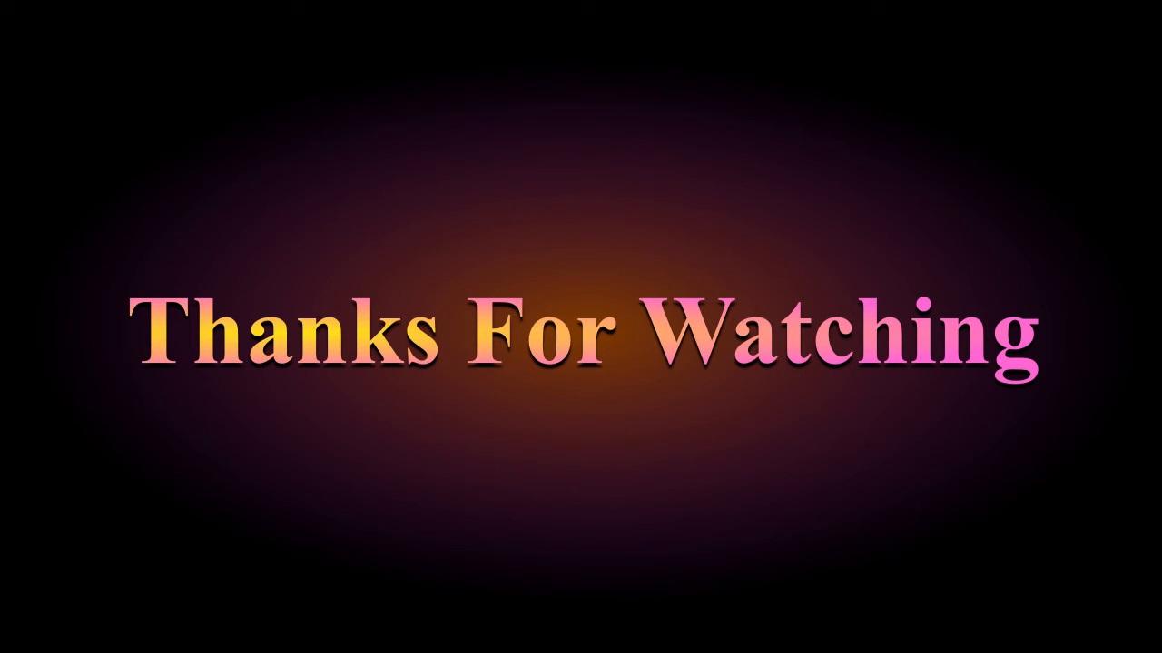